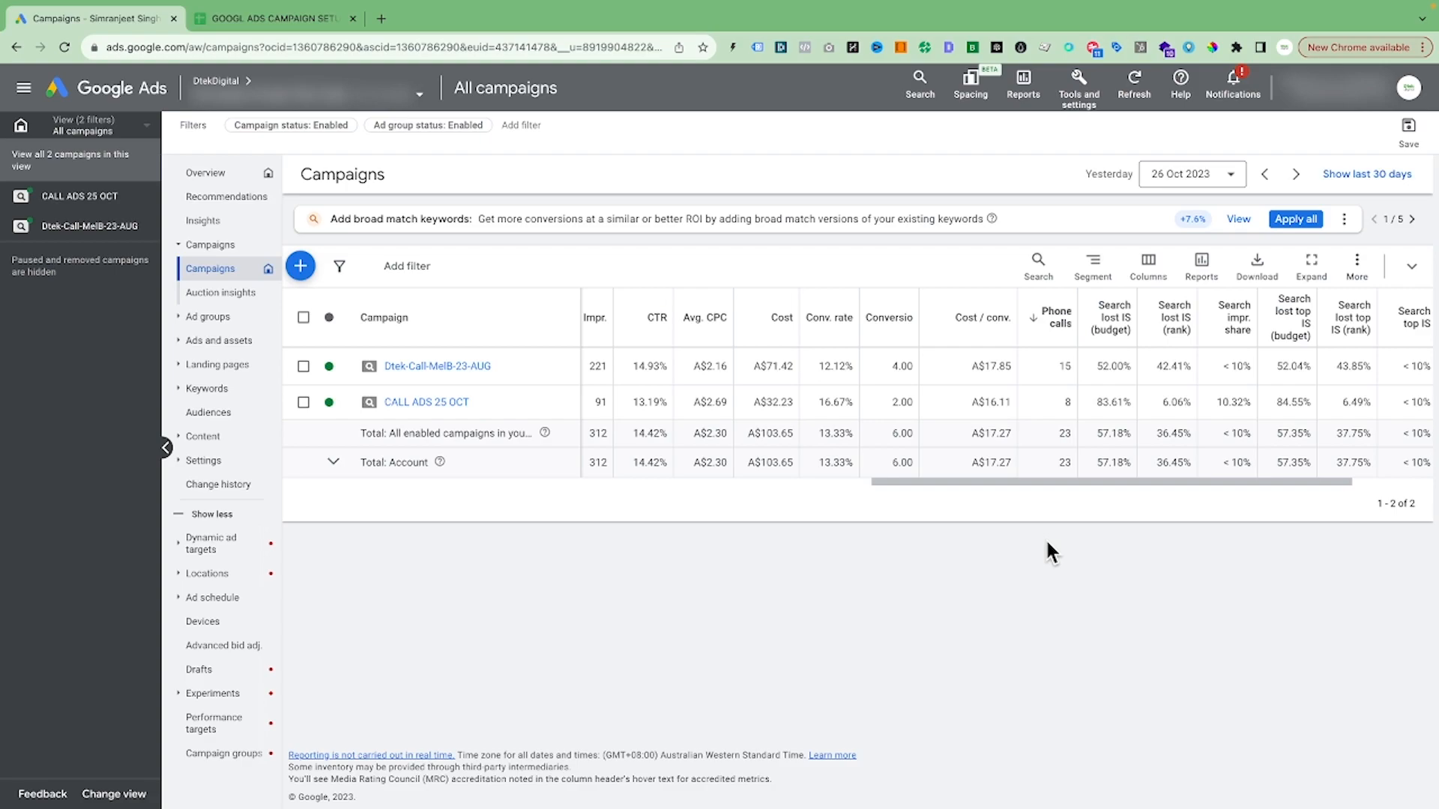
Step: Switch to the campaign setup spreadsheet and copy the seed keywords in A2:A11
left_click(289, 17)
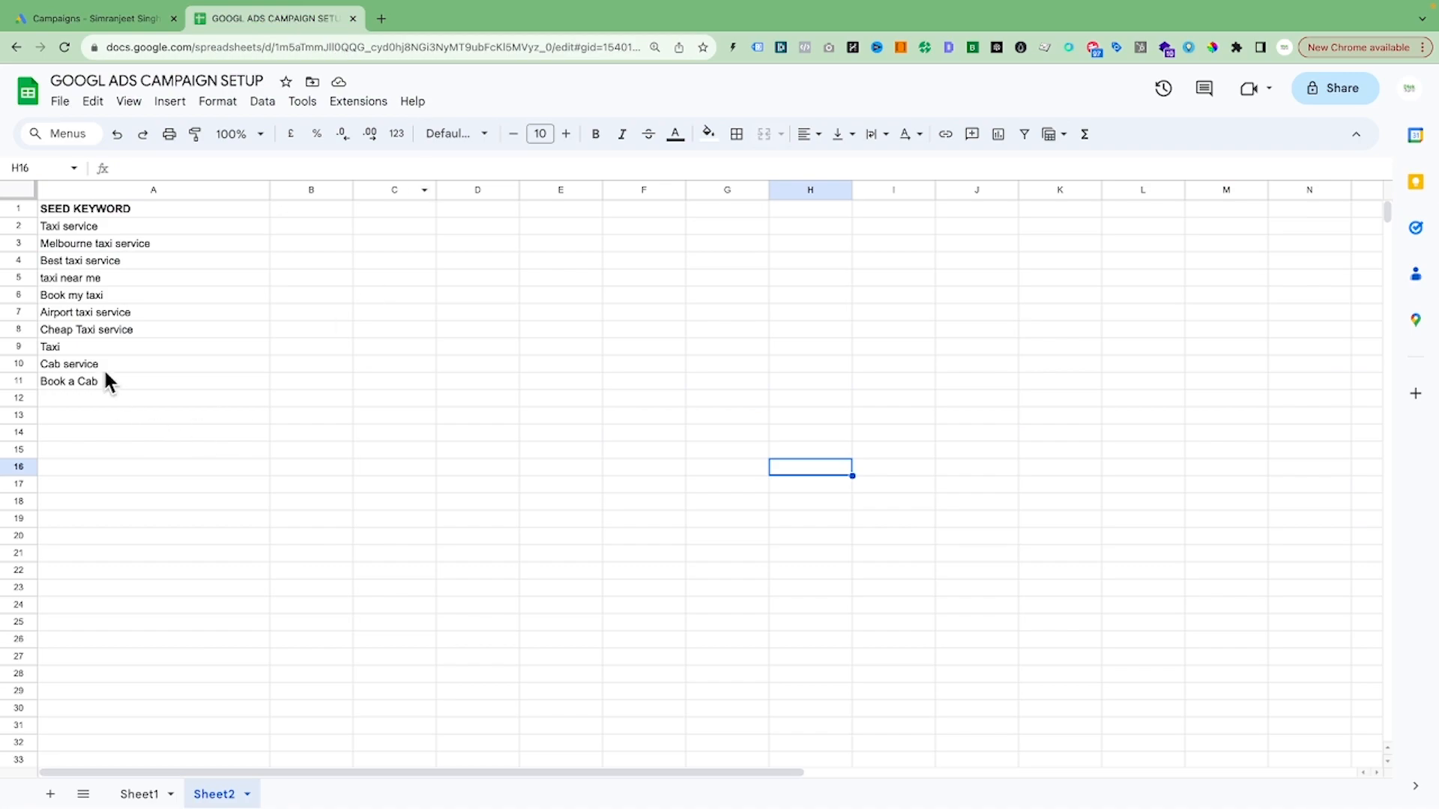
left_click_drag(97, 220, 104, 380)
key("ctrl+c")
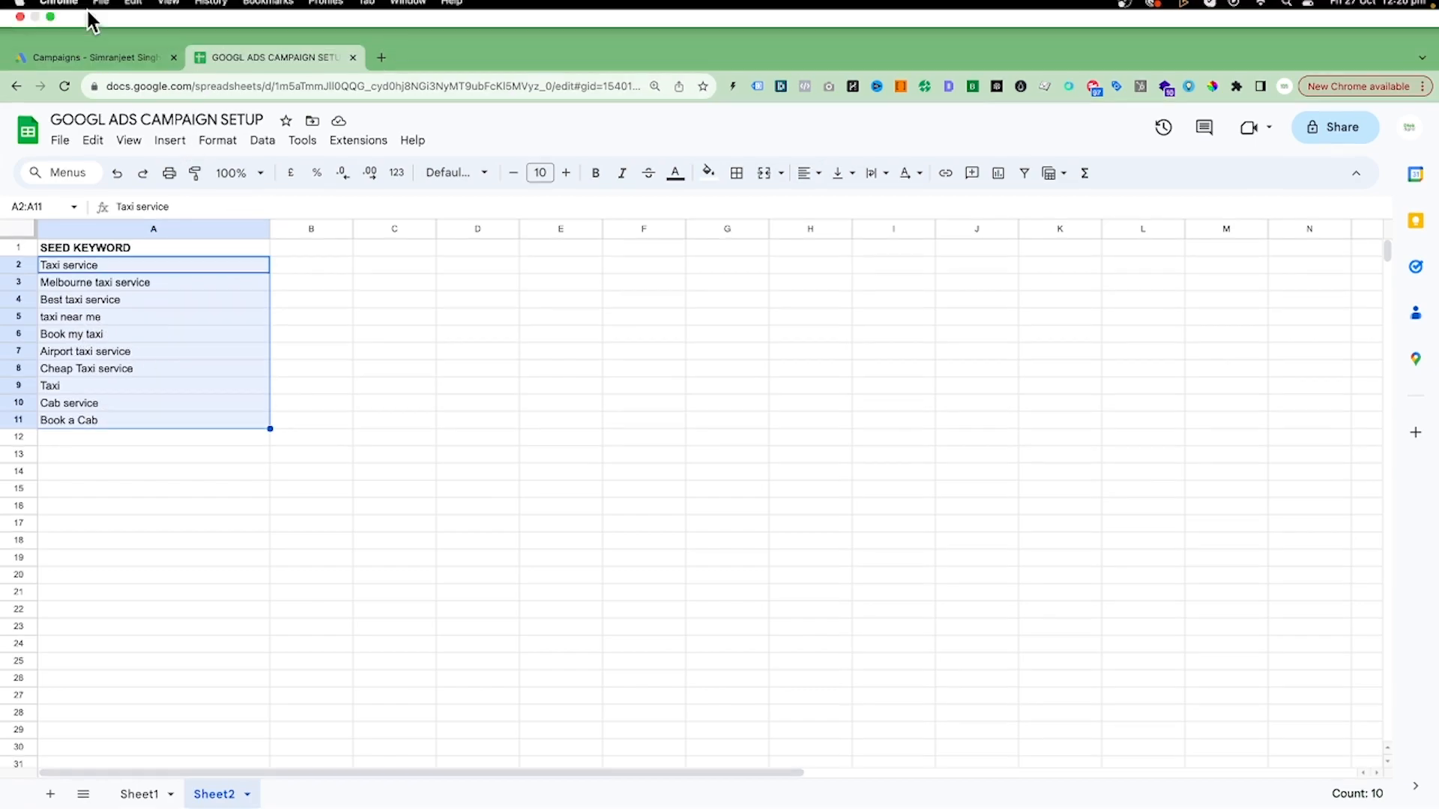
Step: Switch back to Google Ads and open Discover new keywords in Keyword Planner
left_click(100, 9)
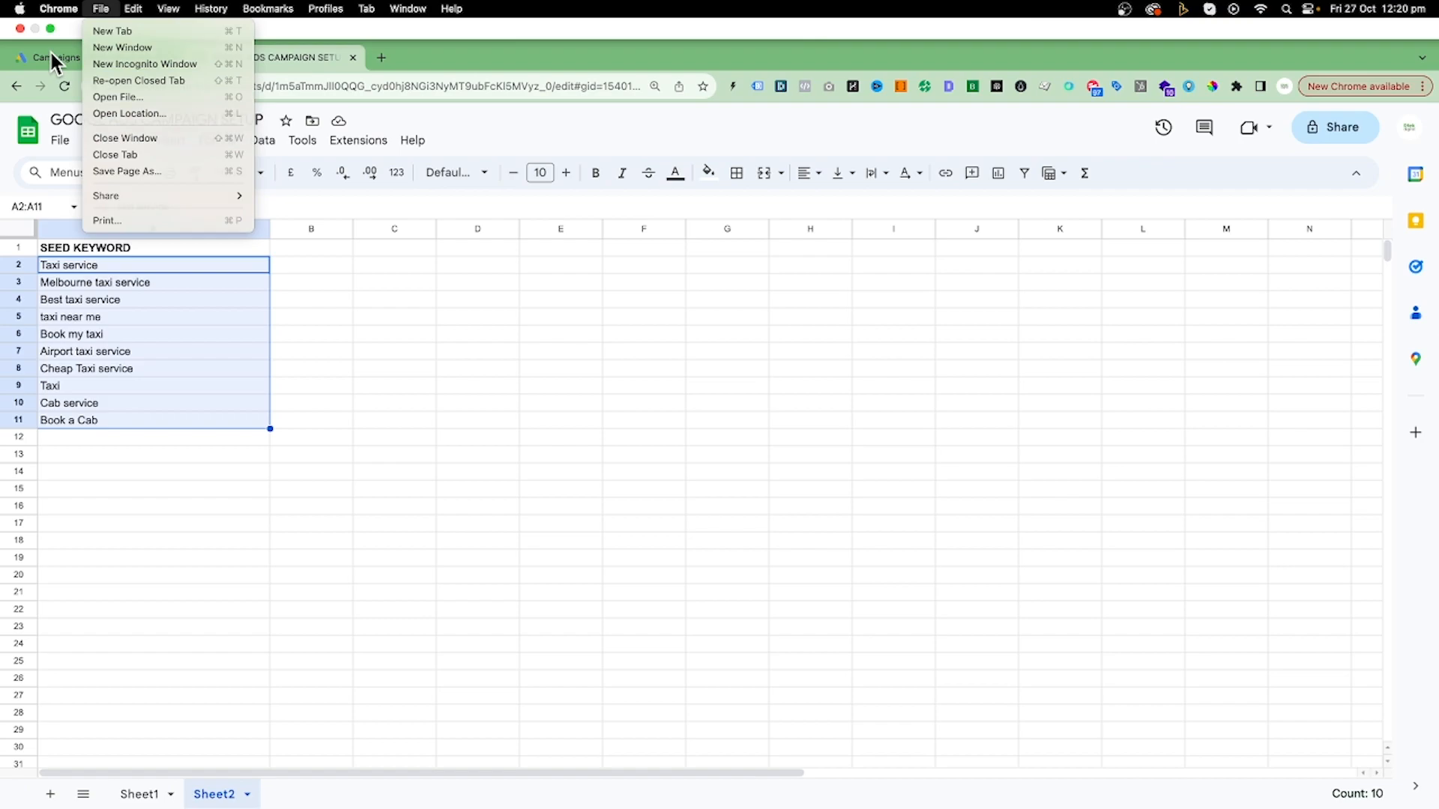
left_click(50, 50)
left_click(82, 60)
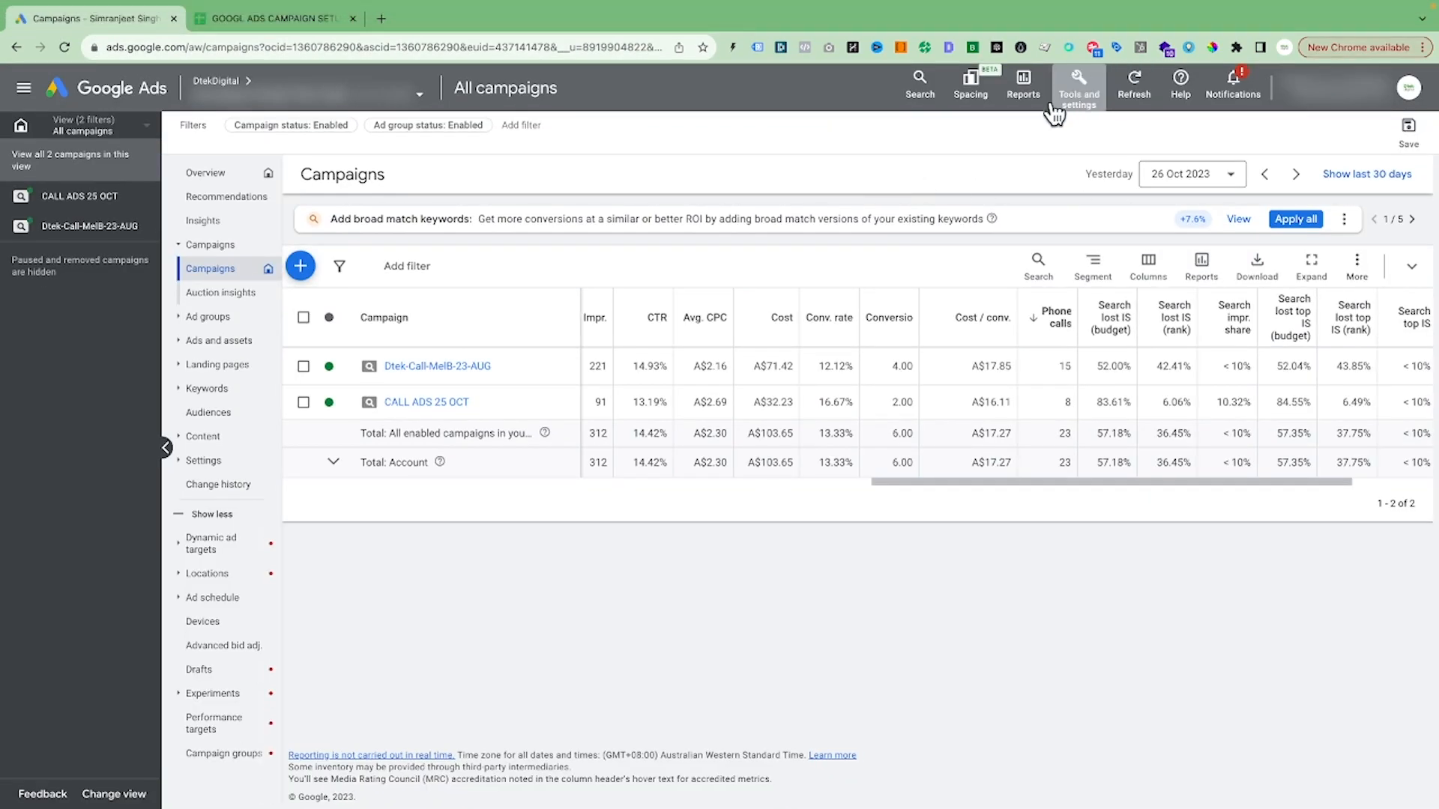
left_click(1081, 99)
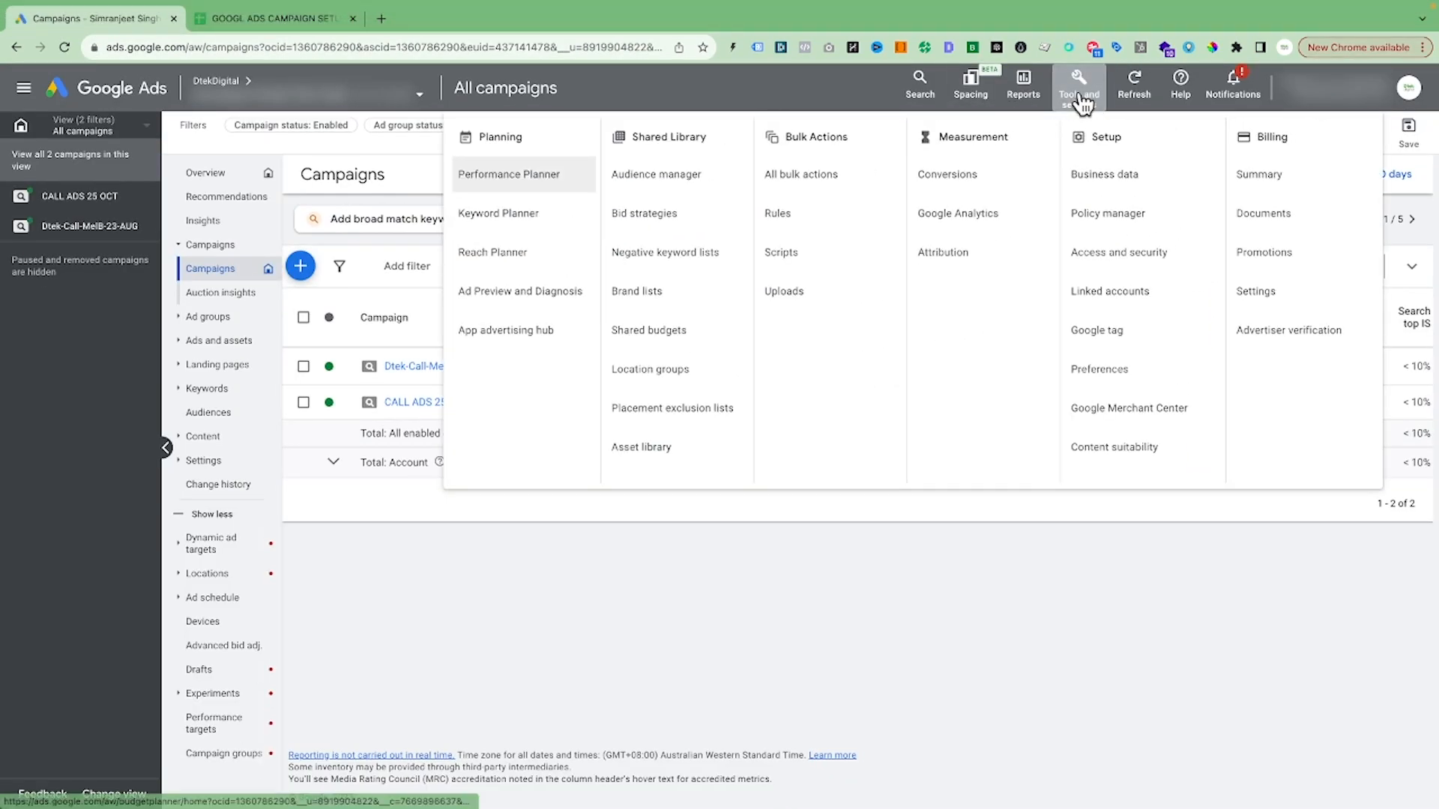
left_click(523, 218)
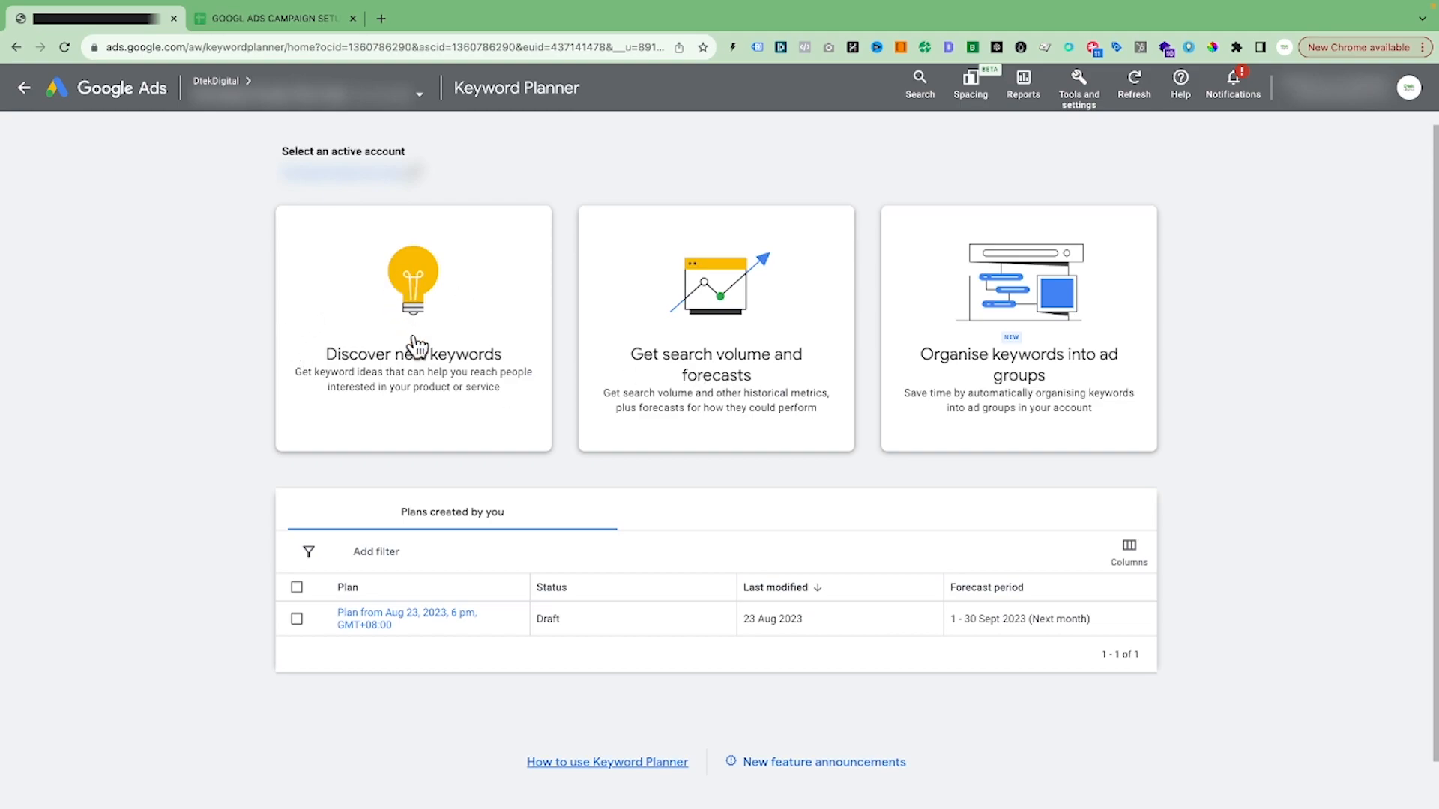
left_click(405, 348)
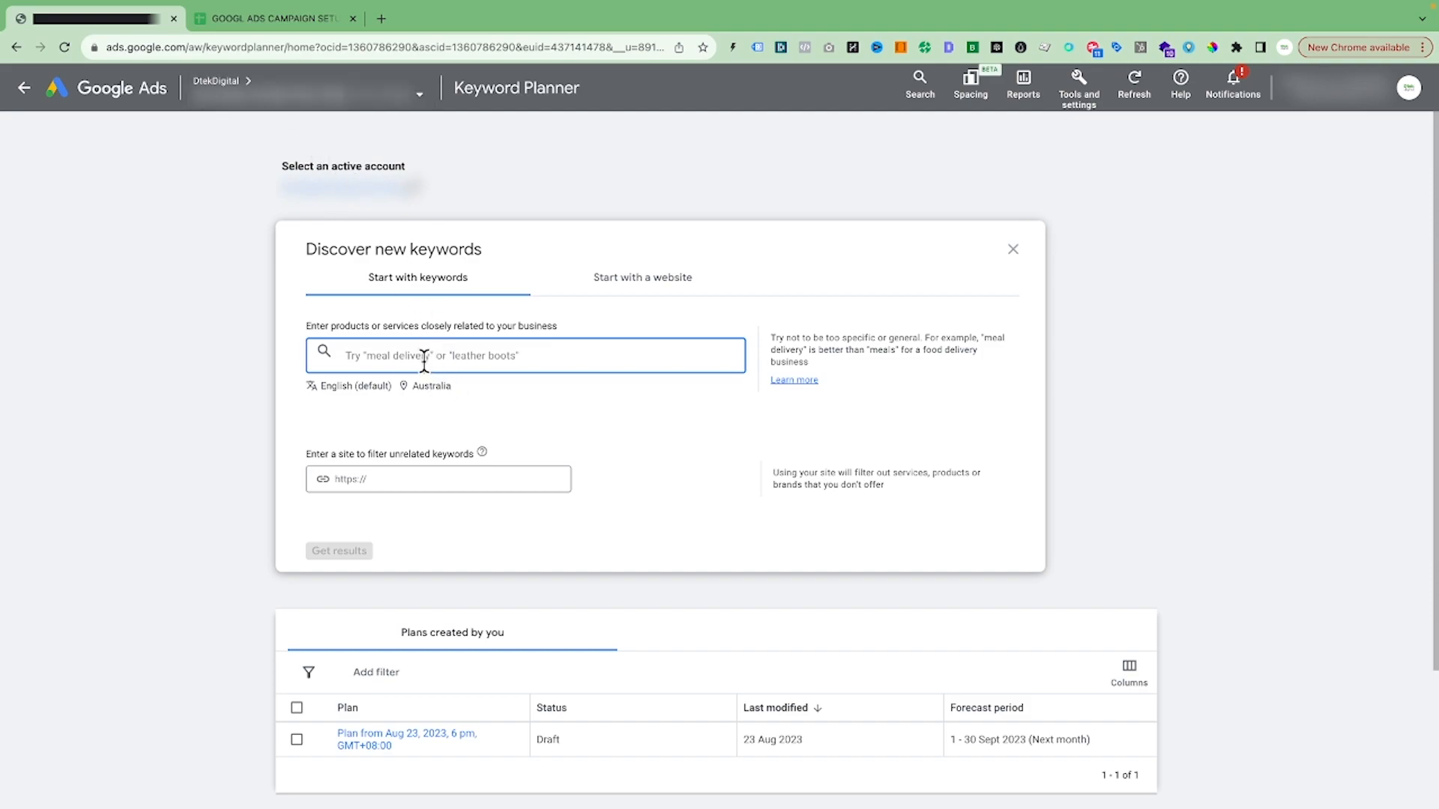
left_click(646, 287)
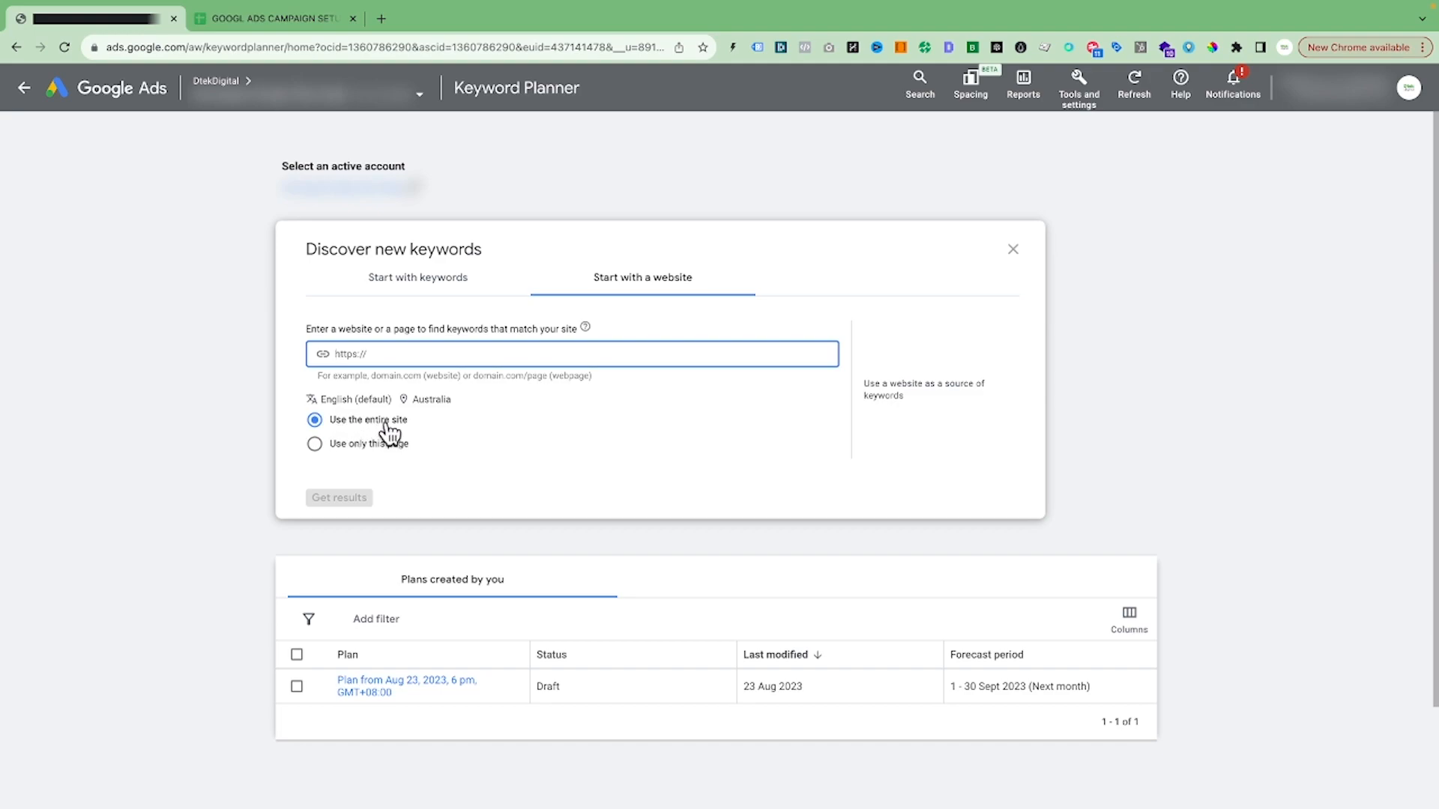
left_click(360, 447)
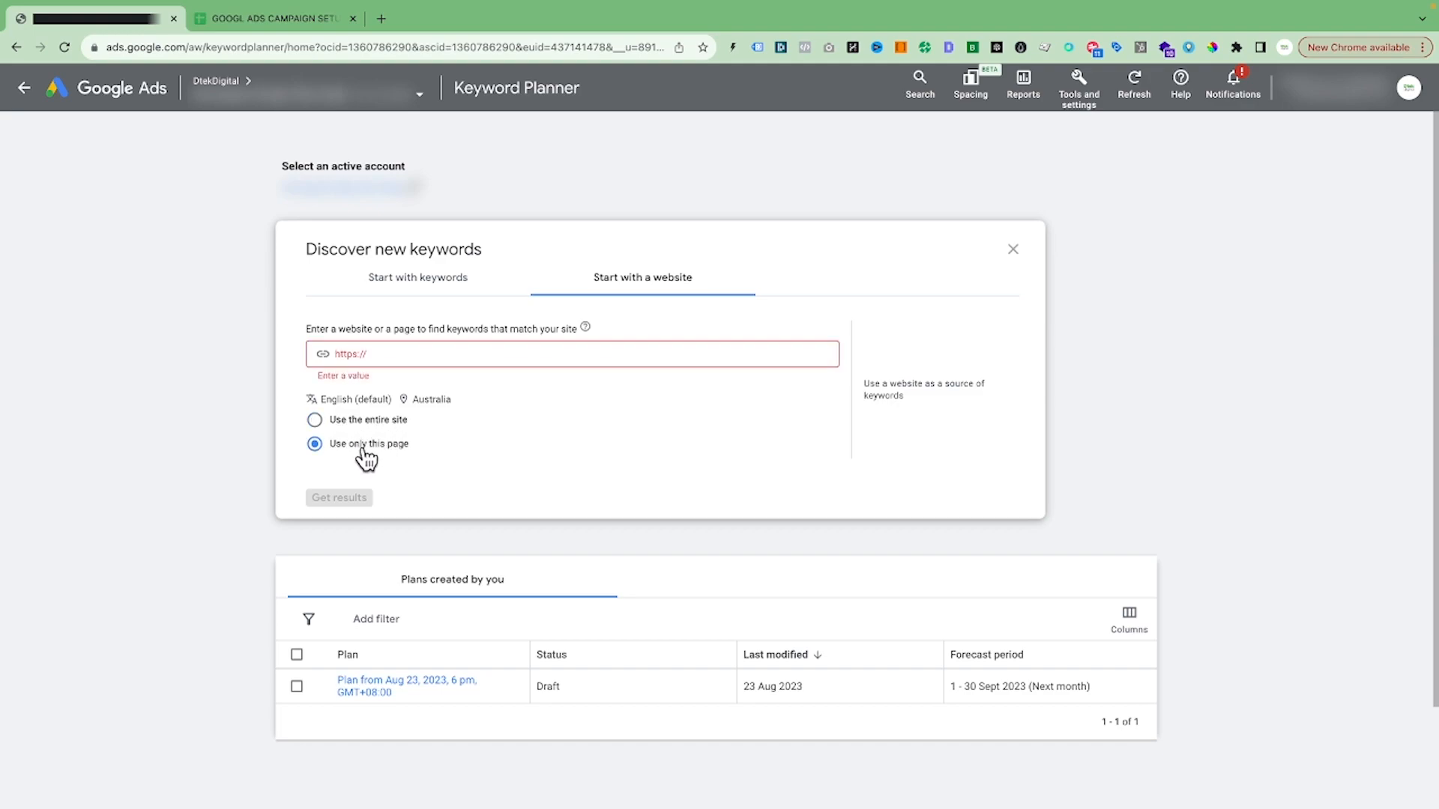
left_click(406, 353)
left_click(365, 421)
left_click(413, 281)
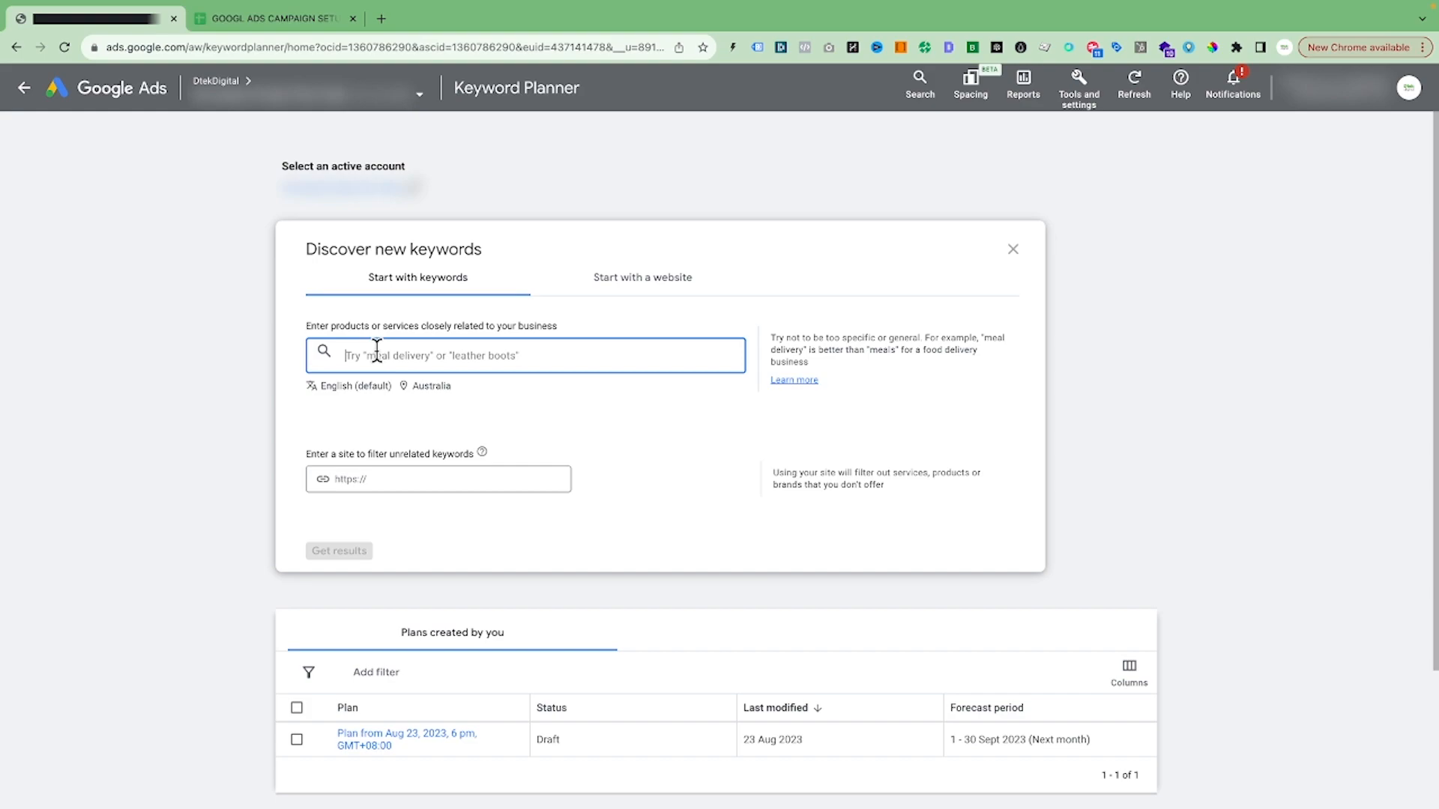
Step: Paste the copied taxi and cab seed keywords as the products or services to search for
key("ctrl+v")
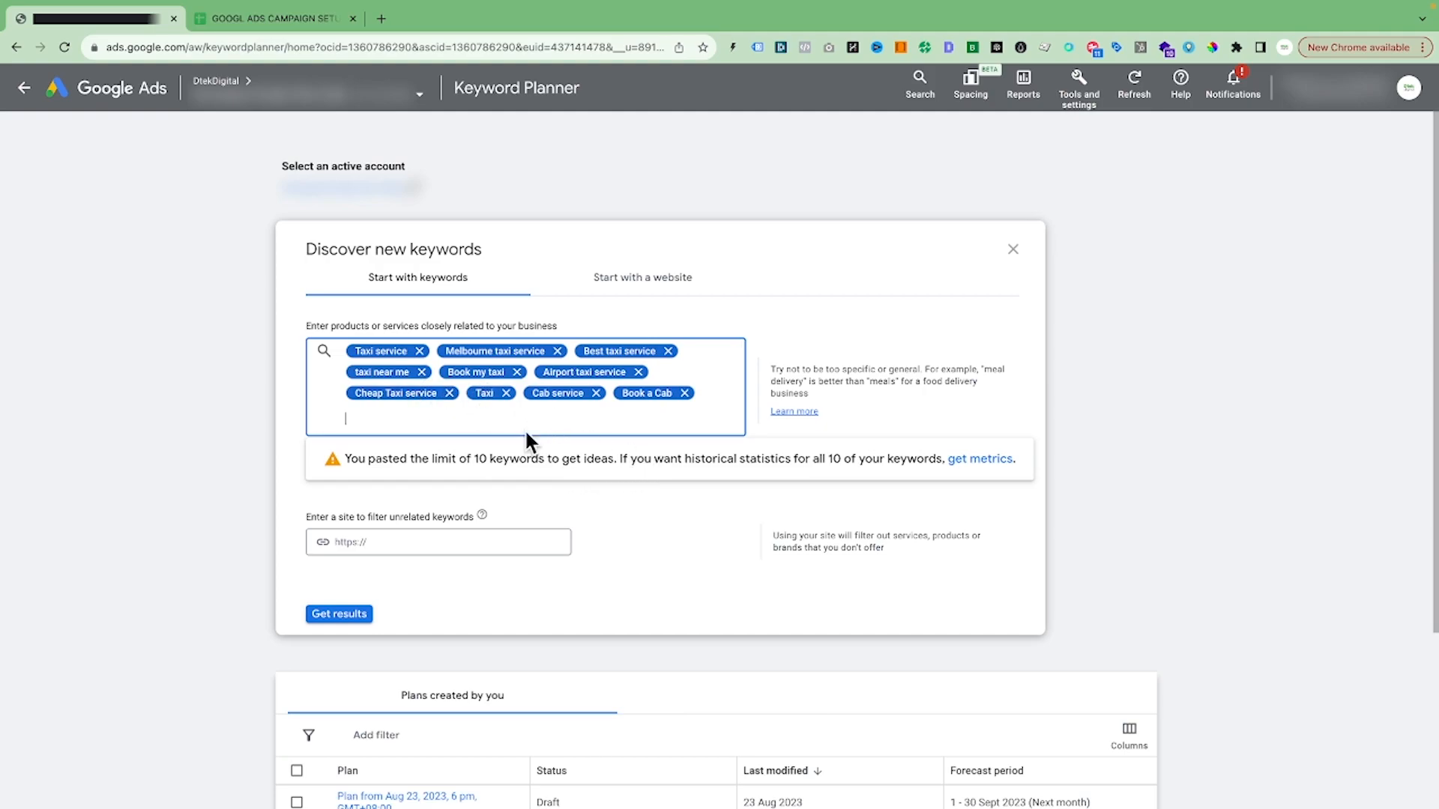
left_click(446, 540)
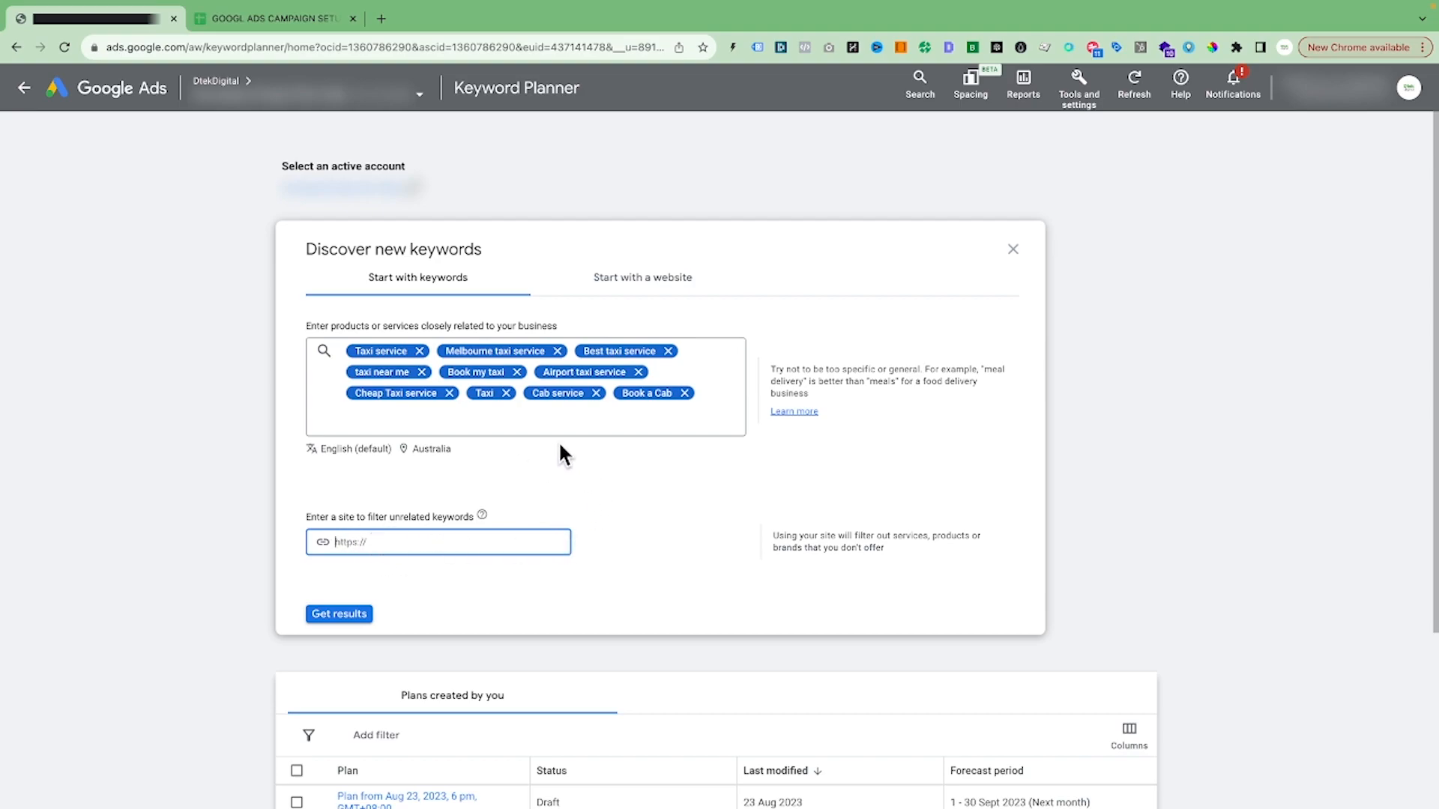
Step: Set the target location to Melbourne, Victoria, Australia and get the keyword results
scroll(560, 445, "down", 1)
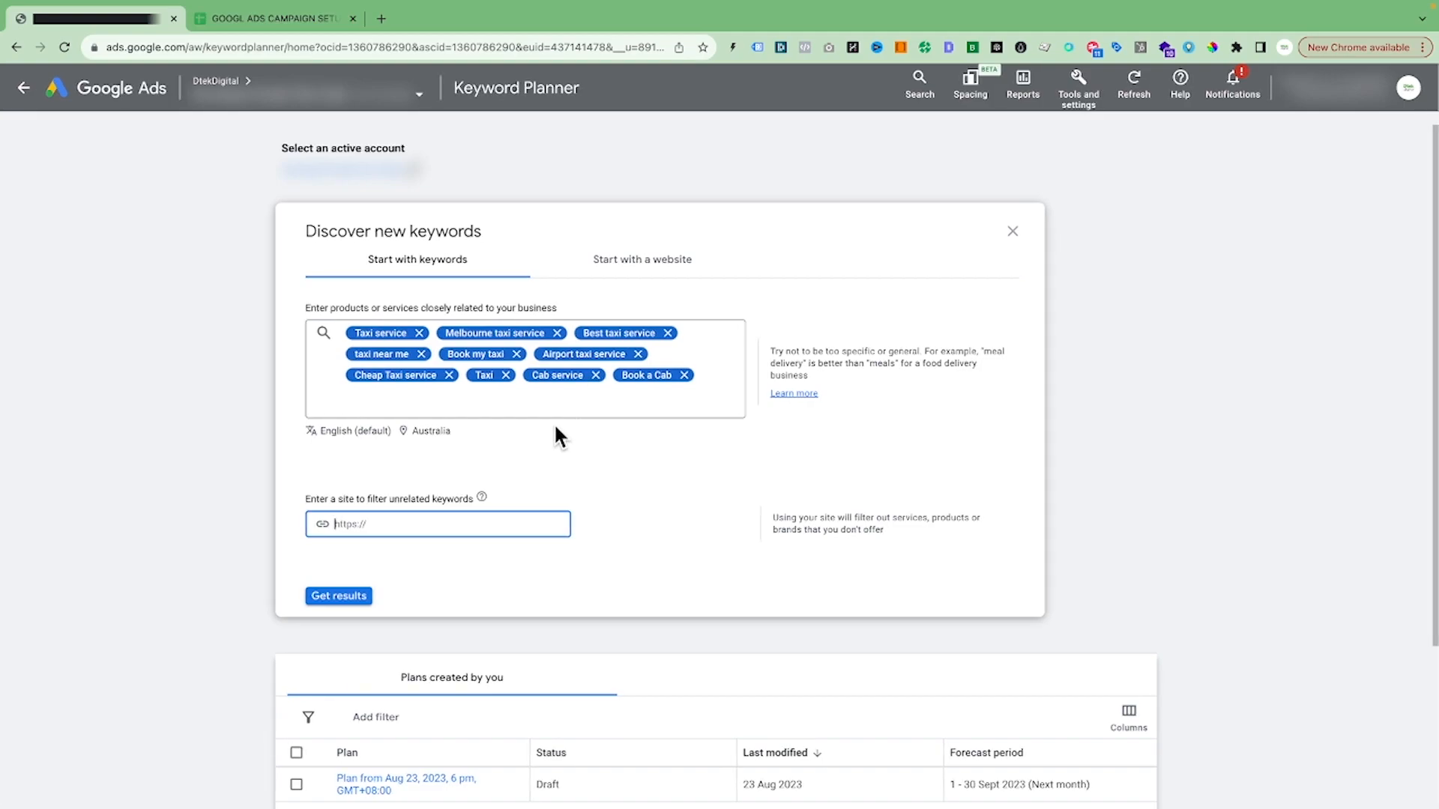
left_click(432, 432)
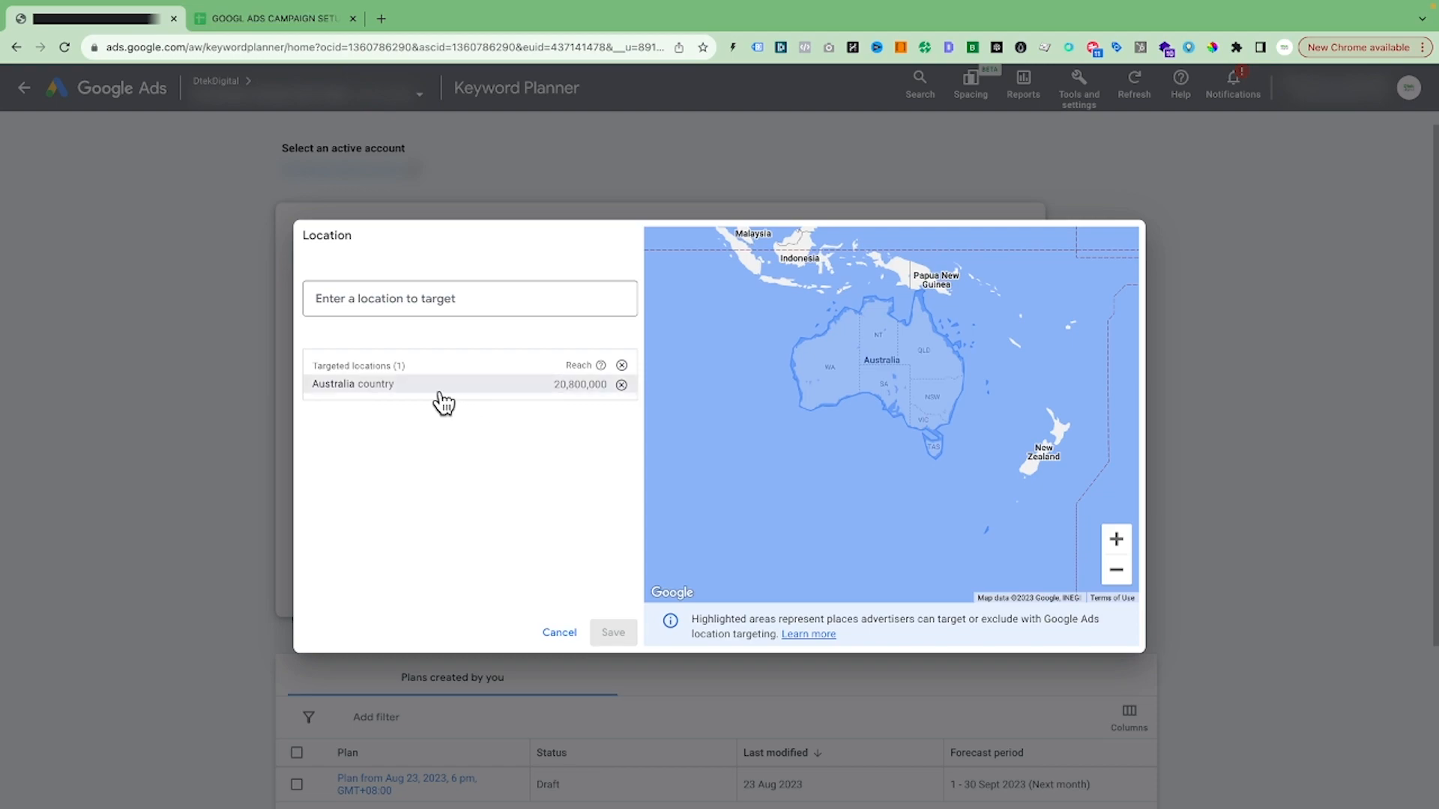
left_click(447, 300)
type("Melbo")
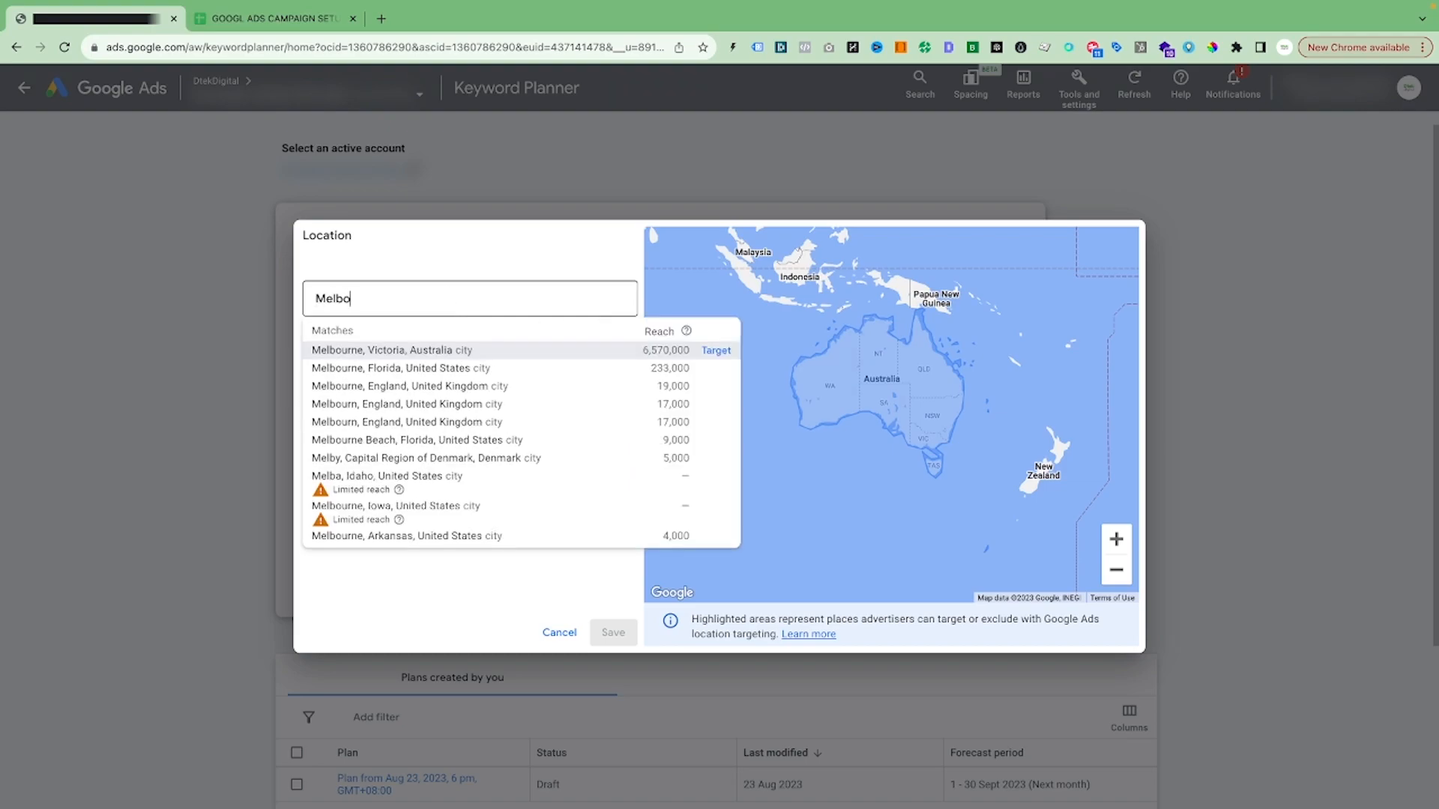
left_click(718, 352)
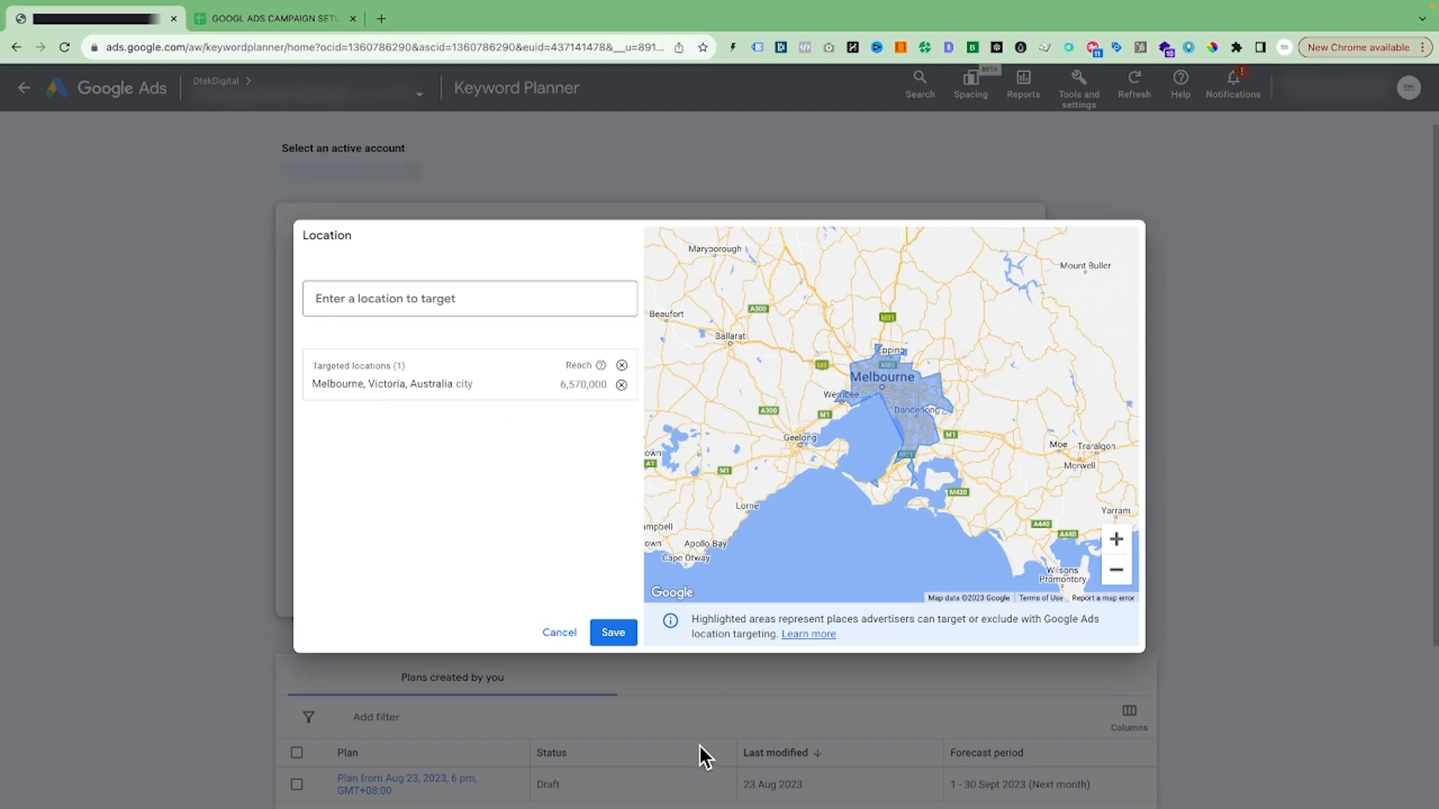
left_click(616, 636)
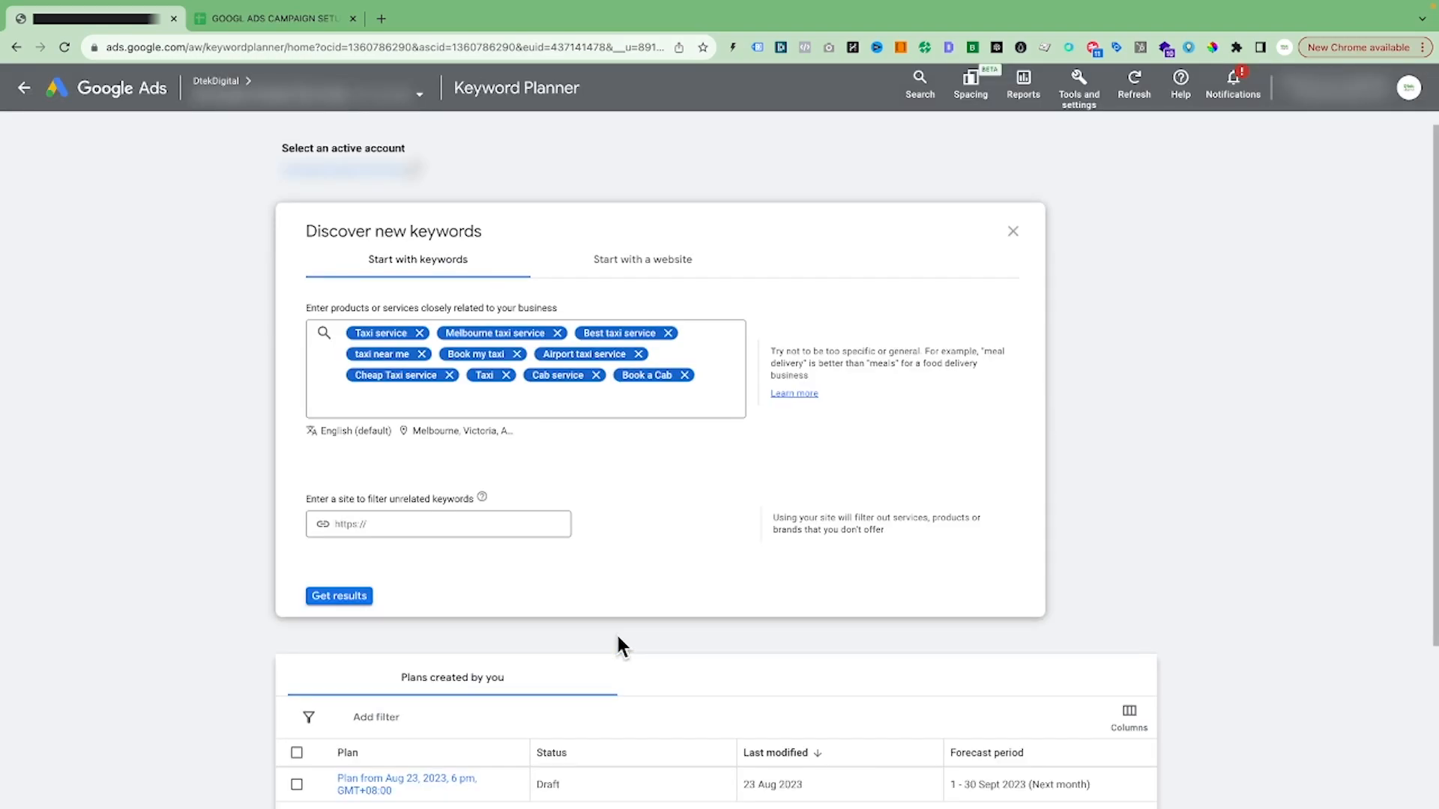
left_click(340, 599)
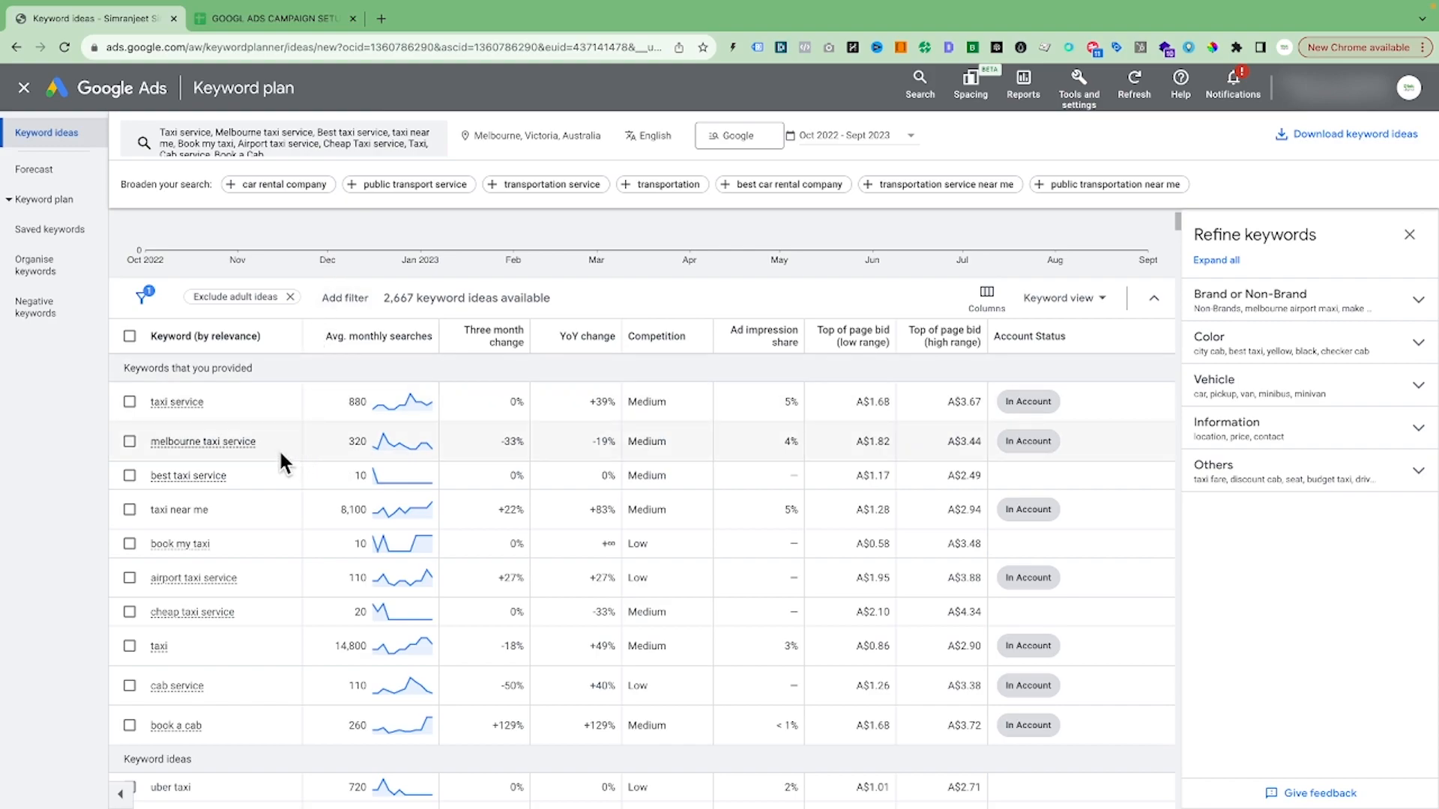
Step: Examine the monthly searches, competition and top of page bids for the provided keywords and the suggested keyword ideas
scroll(317, 400, "down", 1)
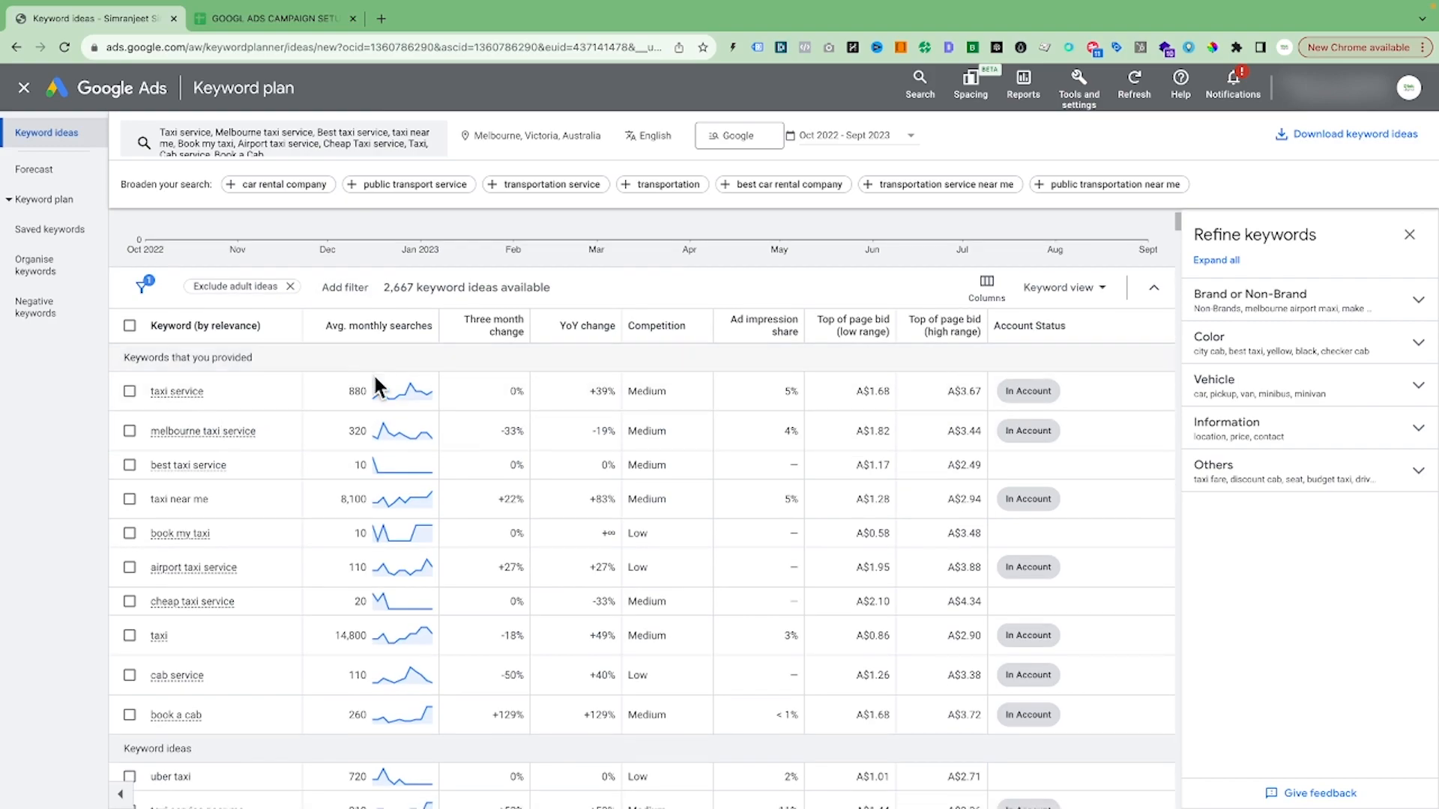
scroll(395, 397, "down", 1)
scroll(618, 335, "up", 1)
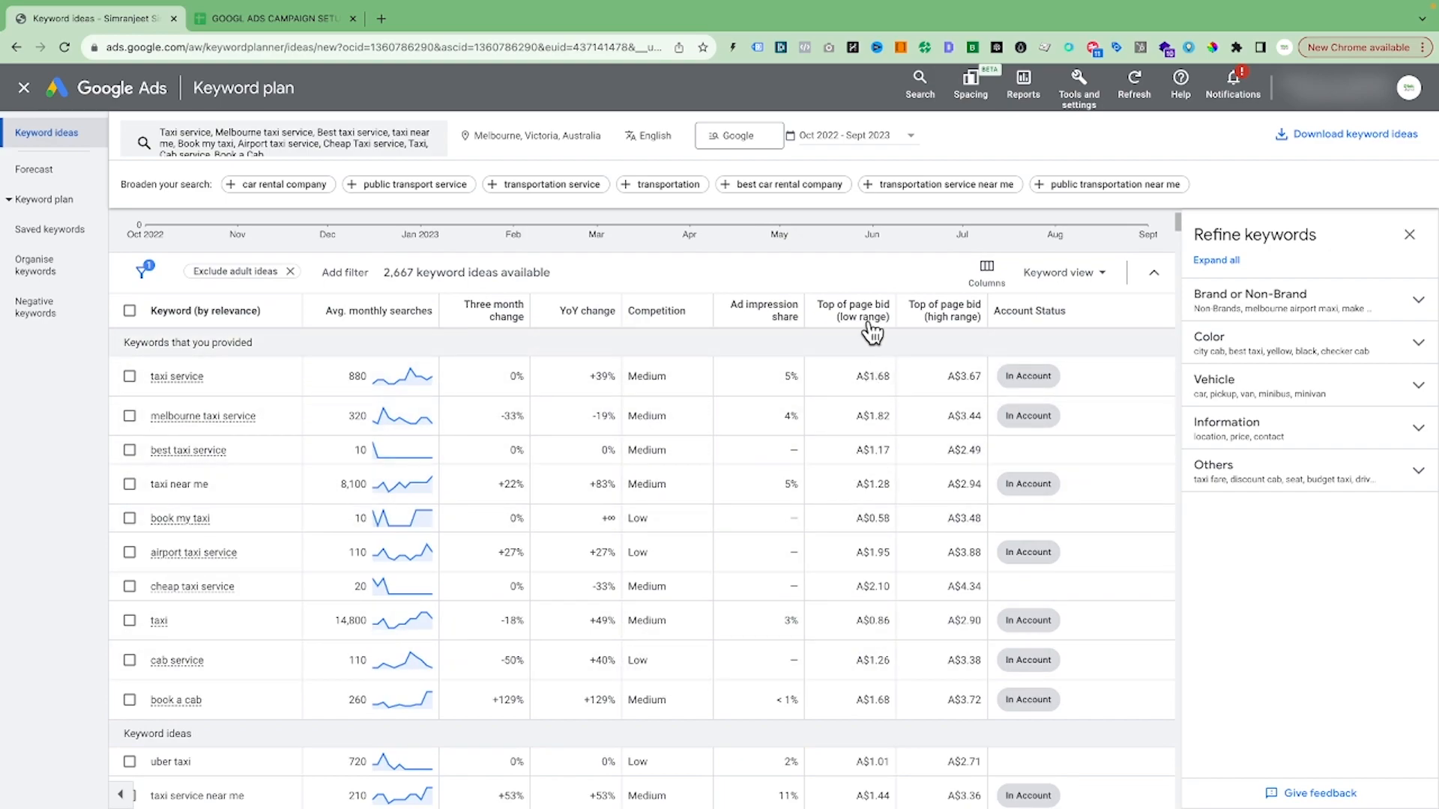
mouse_move(870, 319)
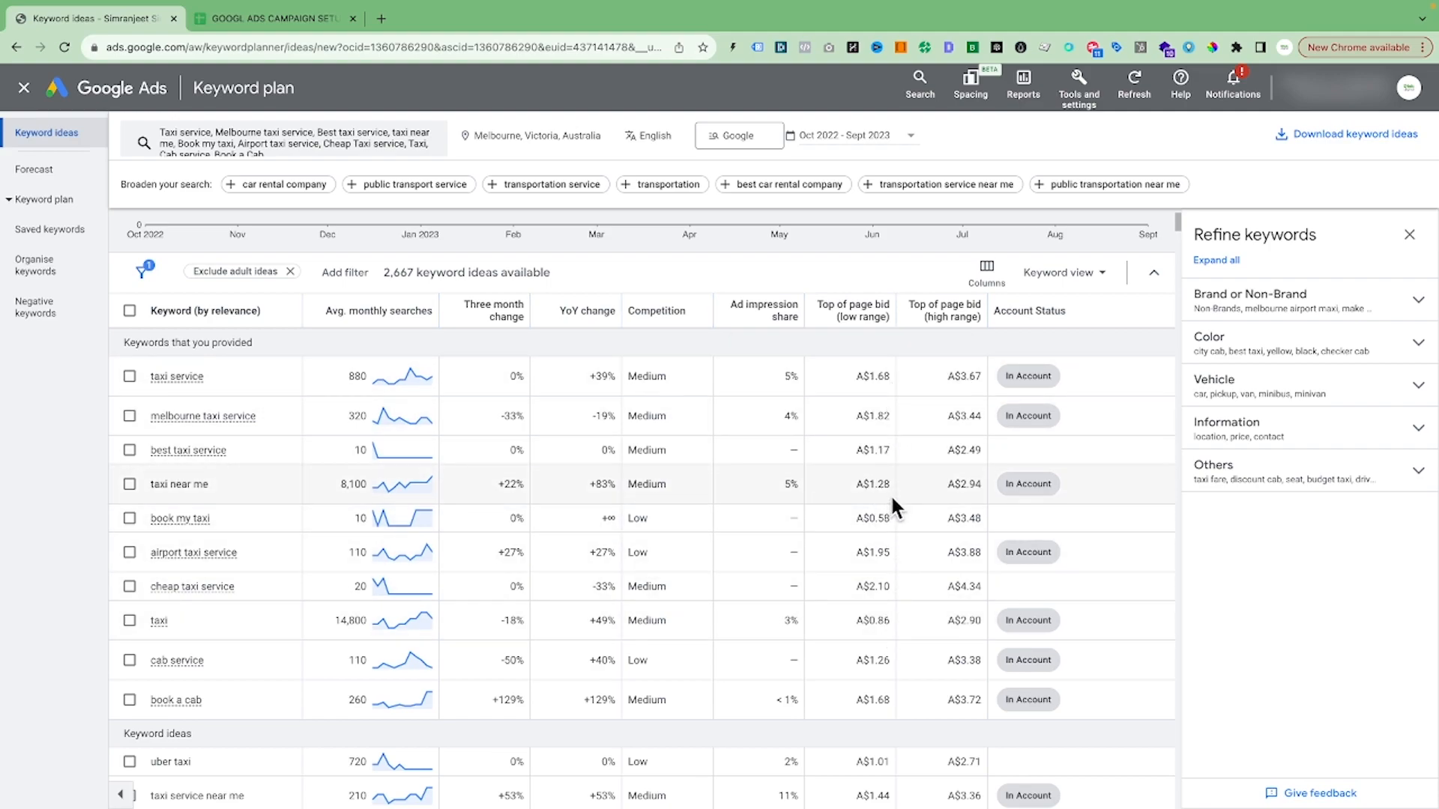
mouse_move(951, 318)
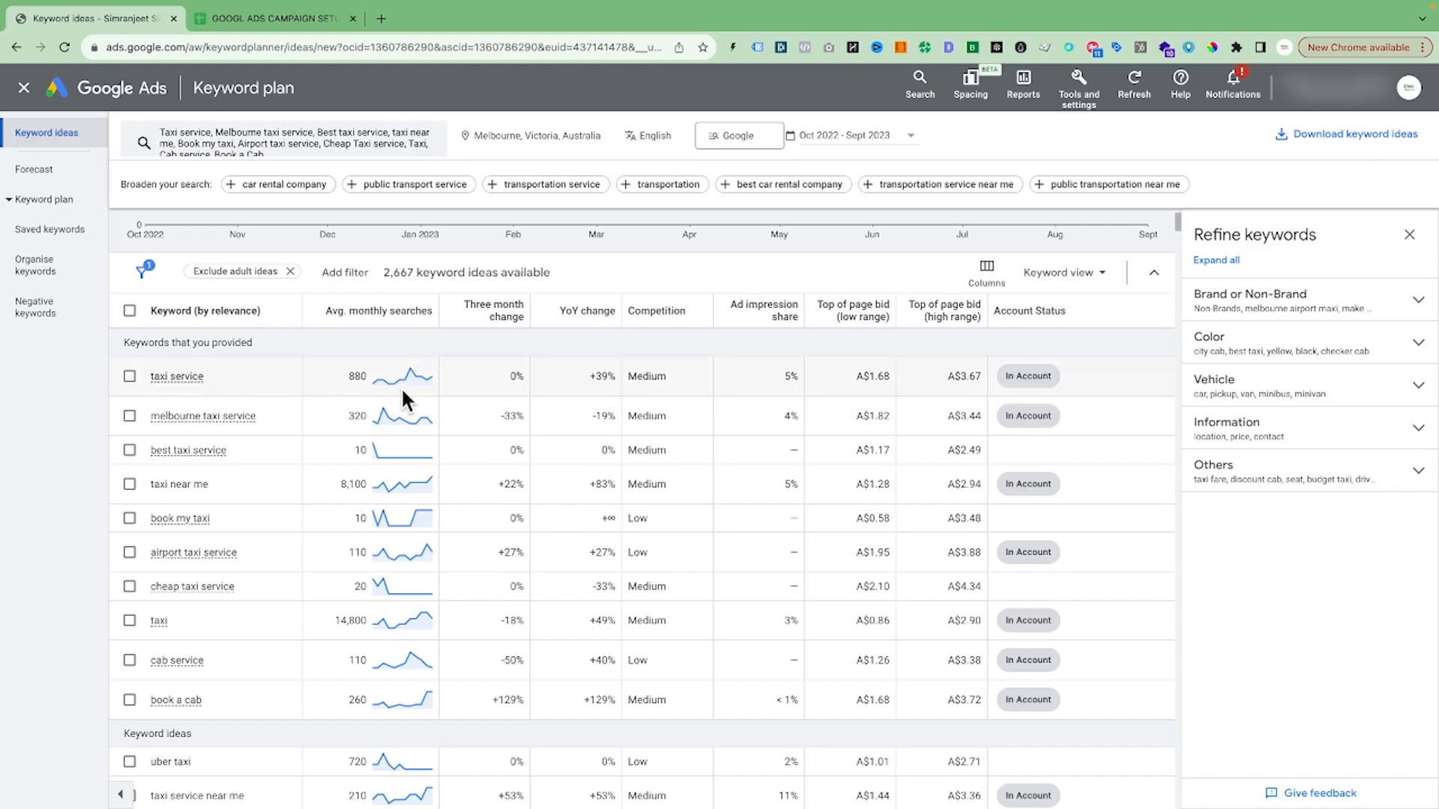
scroll(877, 486, "down", 5)
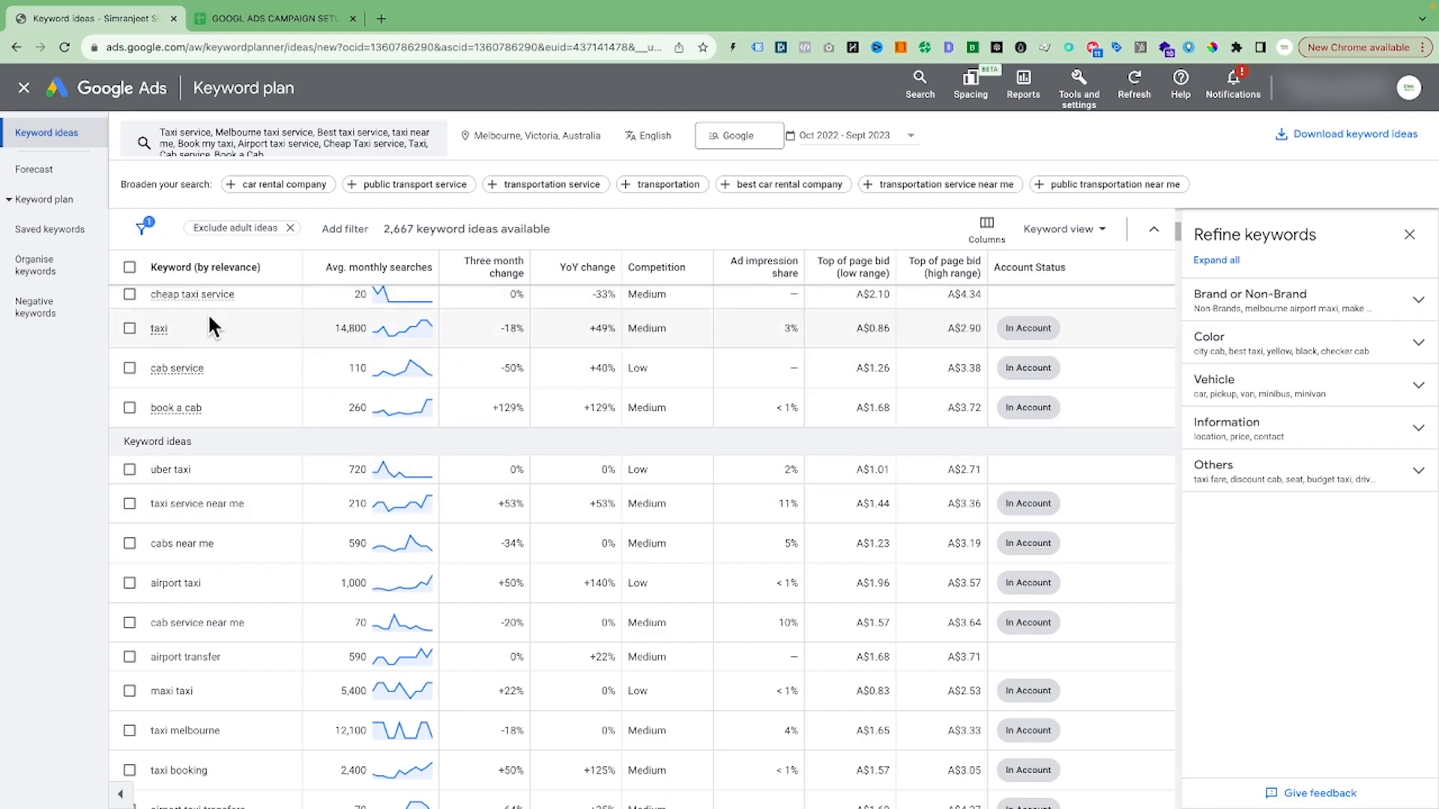
scroll(533, 510, "down", 1)
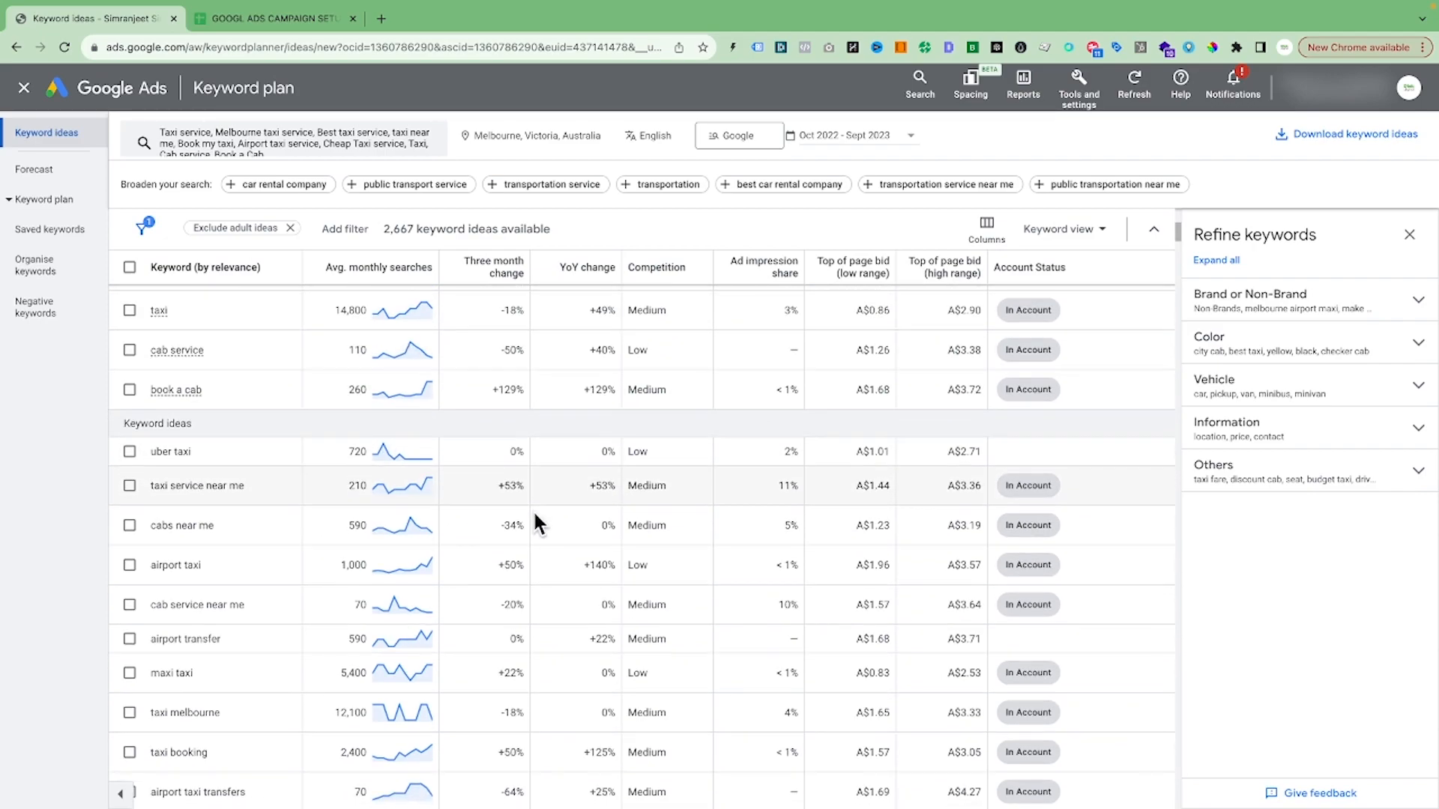
scroll(437, 520, "down", 1)
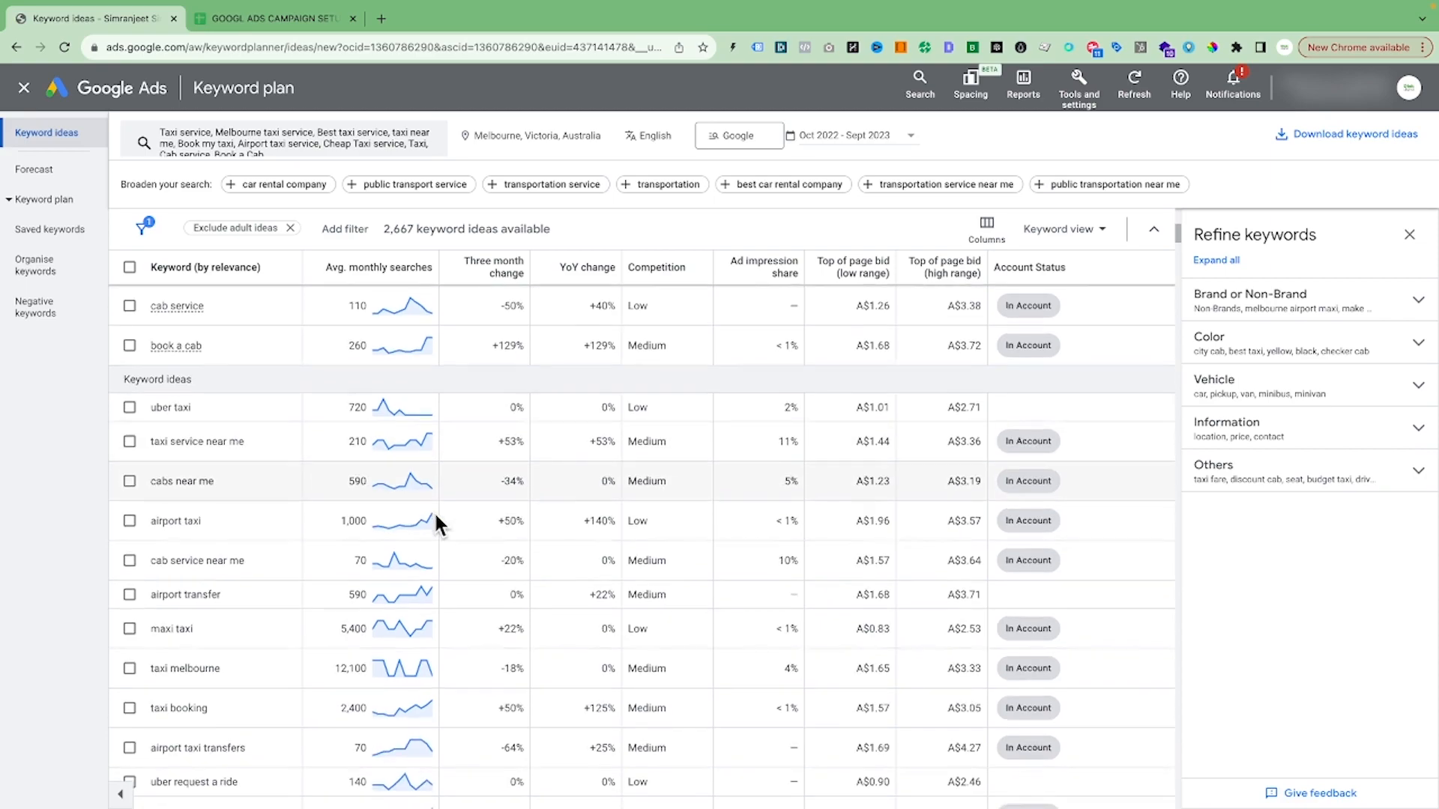
scroll(450, 450, "up", 10)
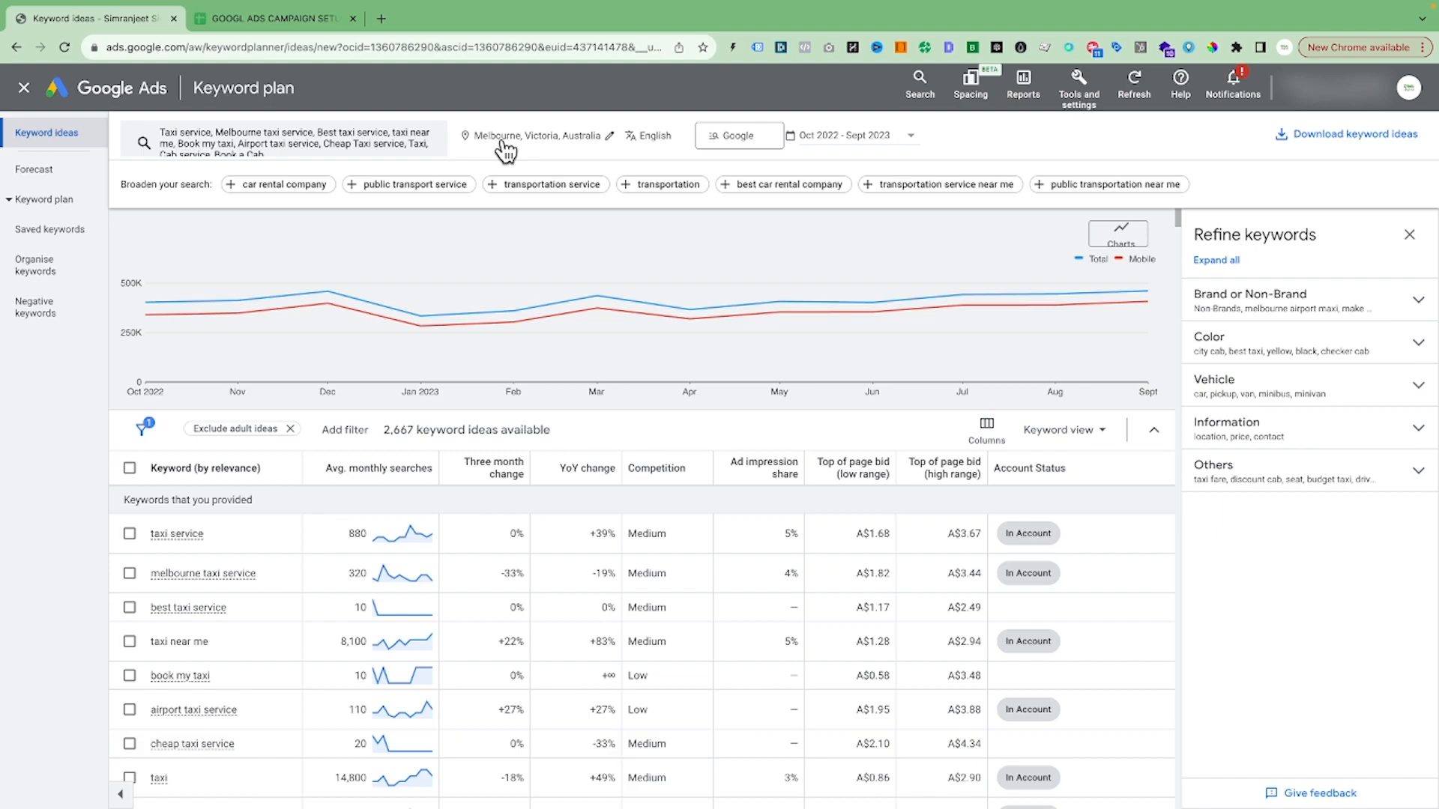
Step: Keep Google as the search network, view the last 24 months of data, and restore the date range to the last 12 months
left_click(754, 144)
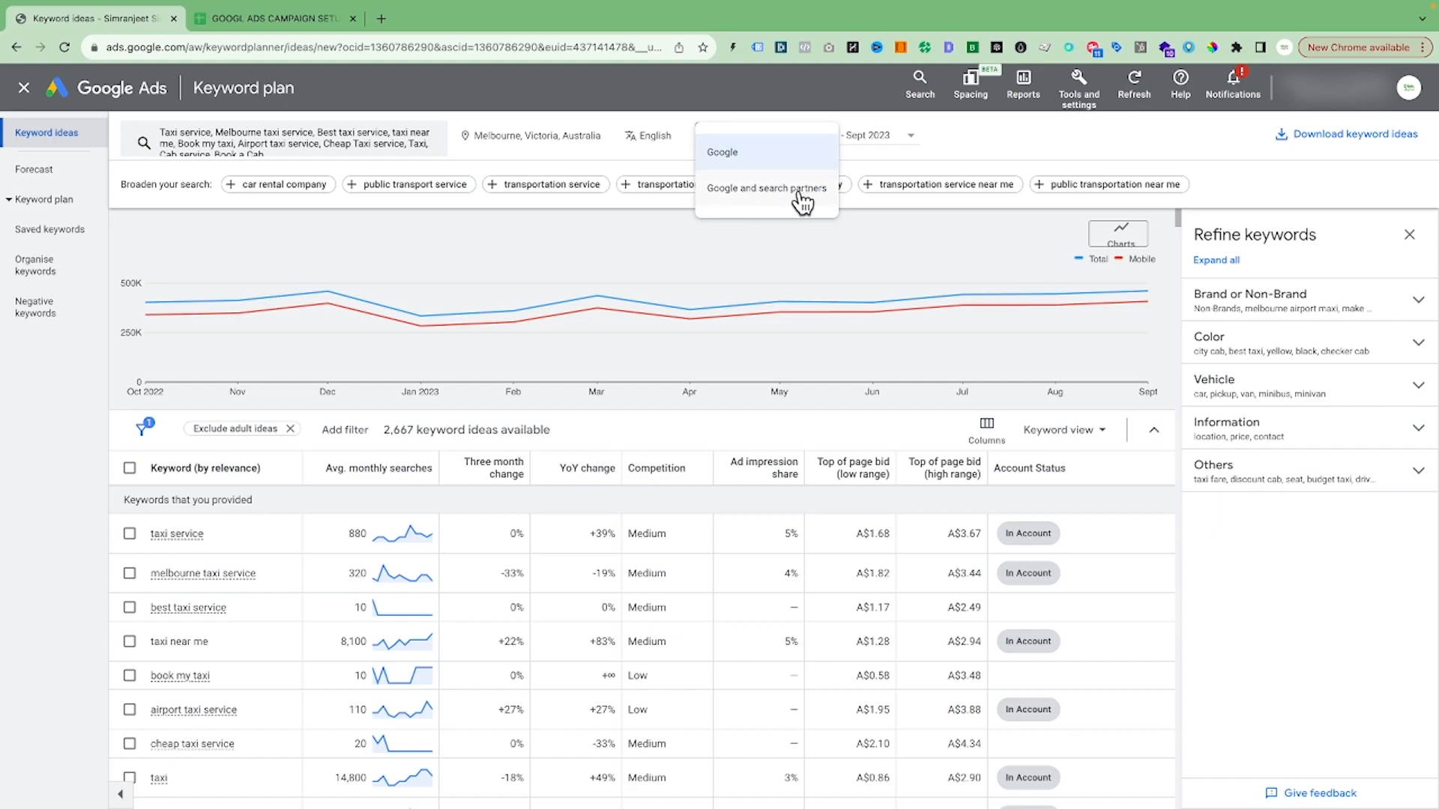
left_click(746, 154)
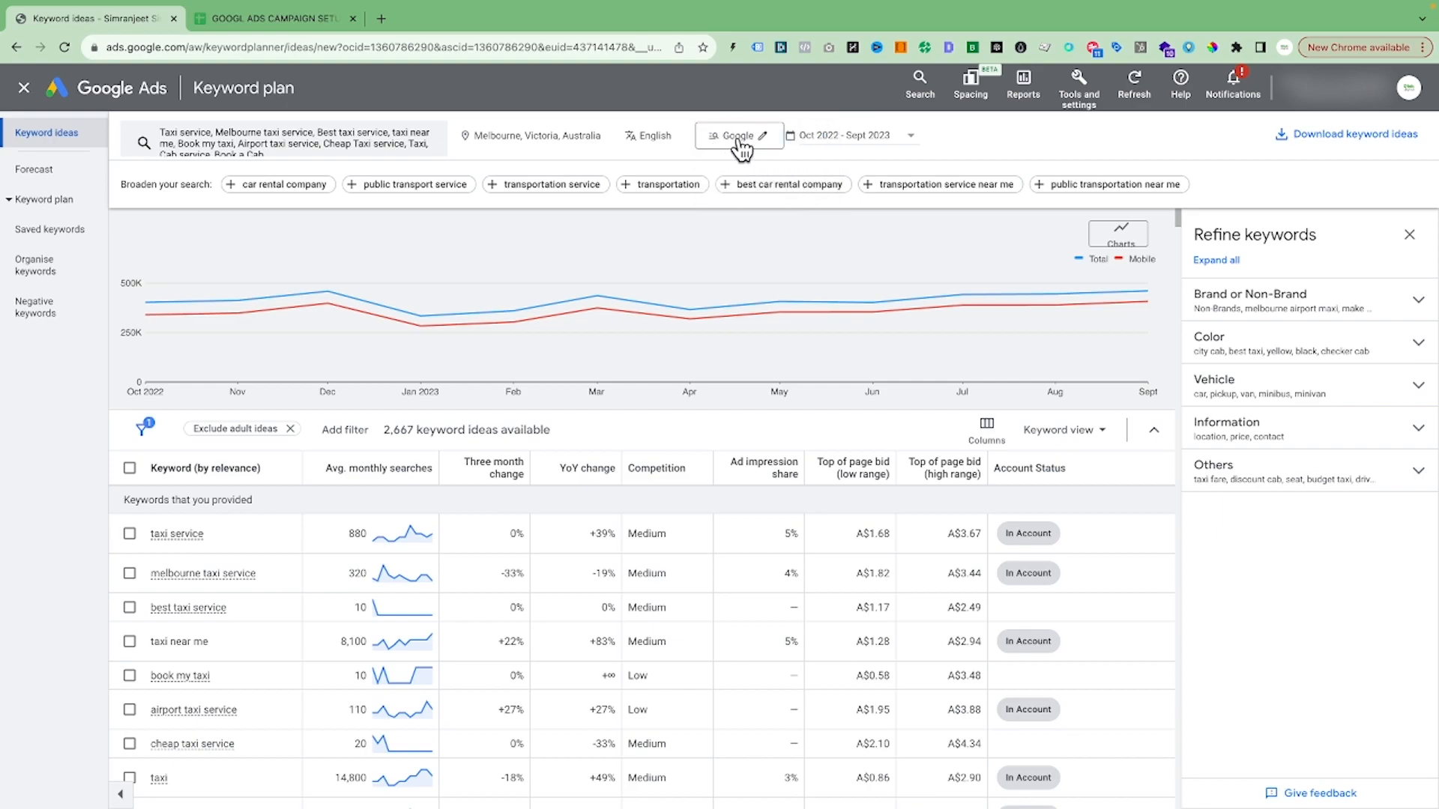
left_click(848, 139)
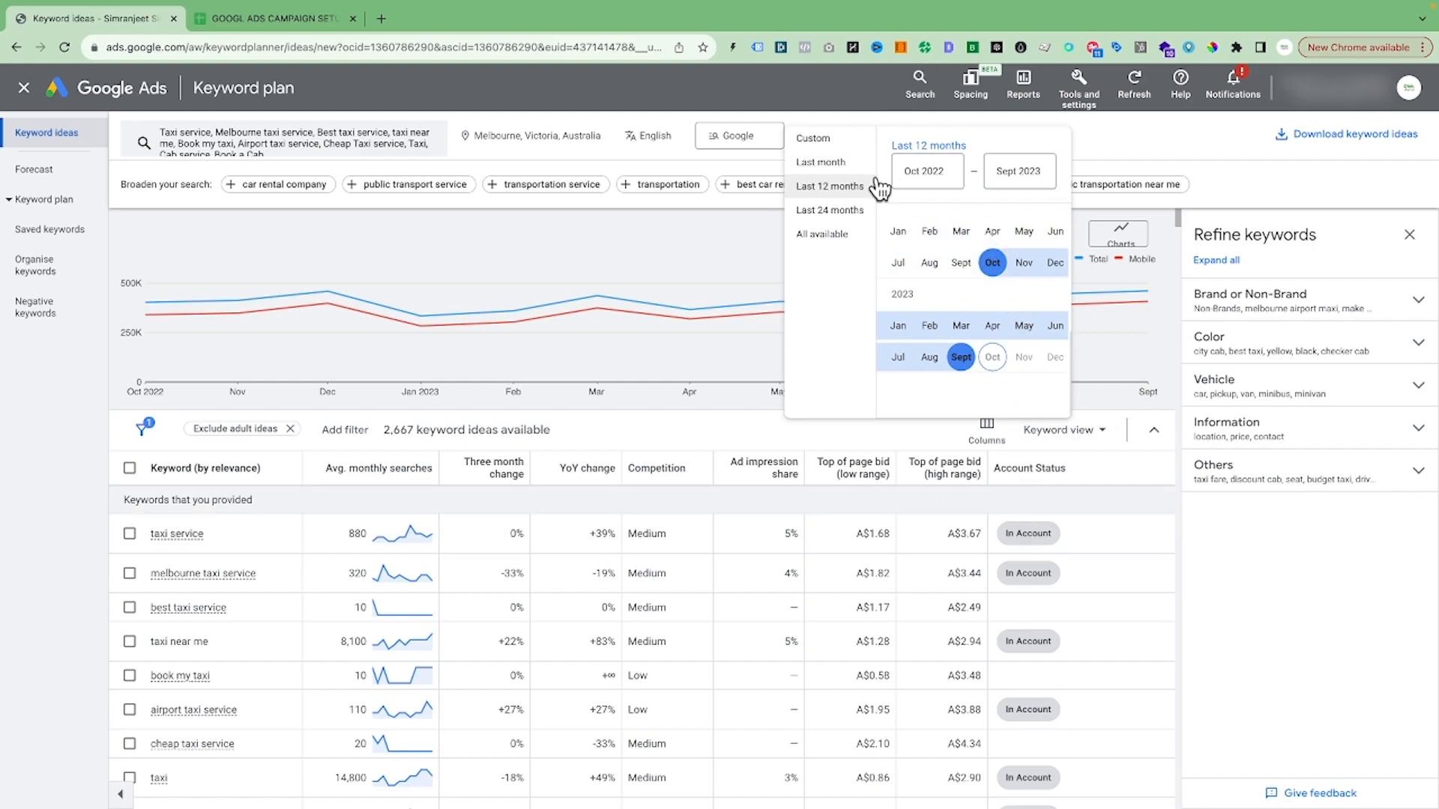
left_click(837, 211)
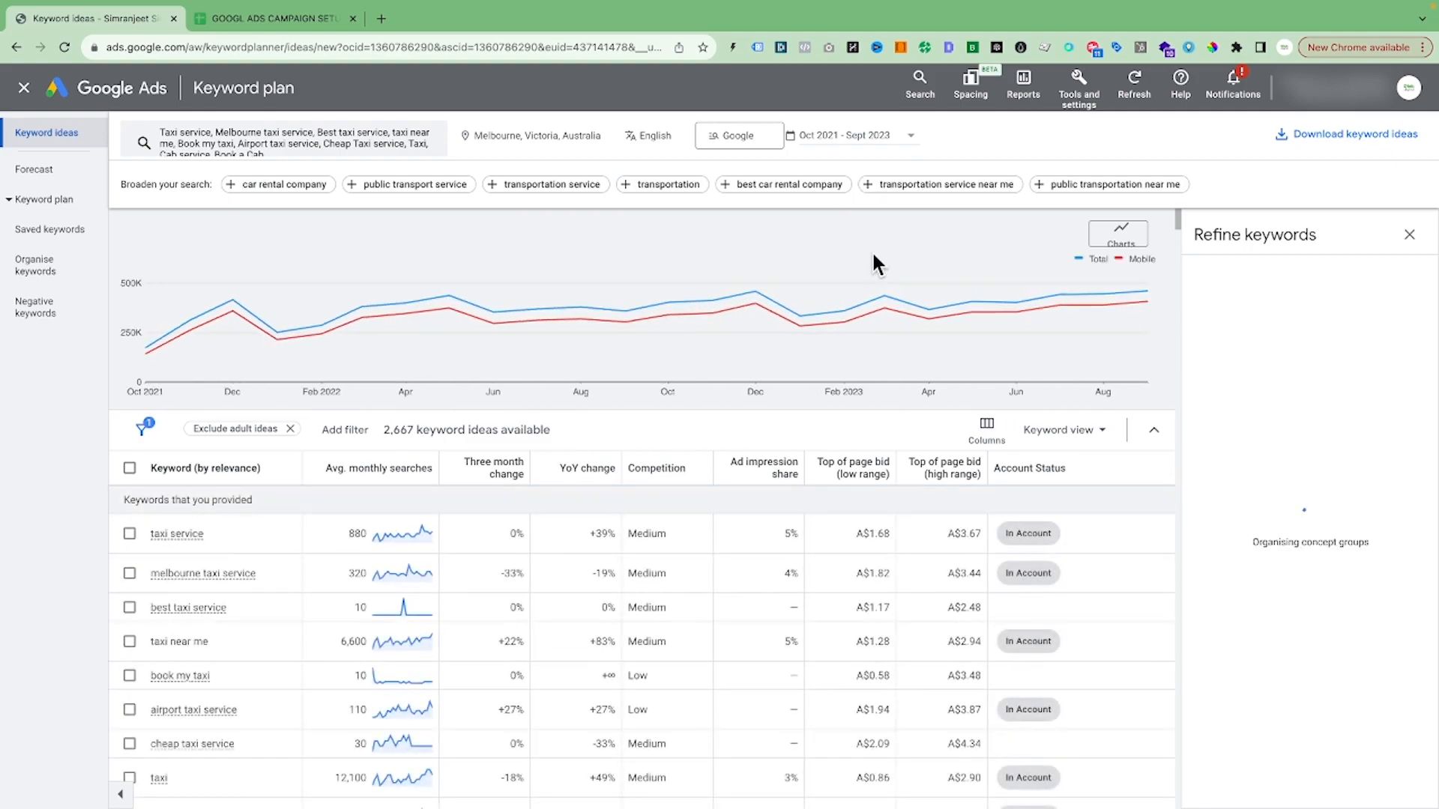
left_click(845, 138)
left_click(830, 186)
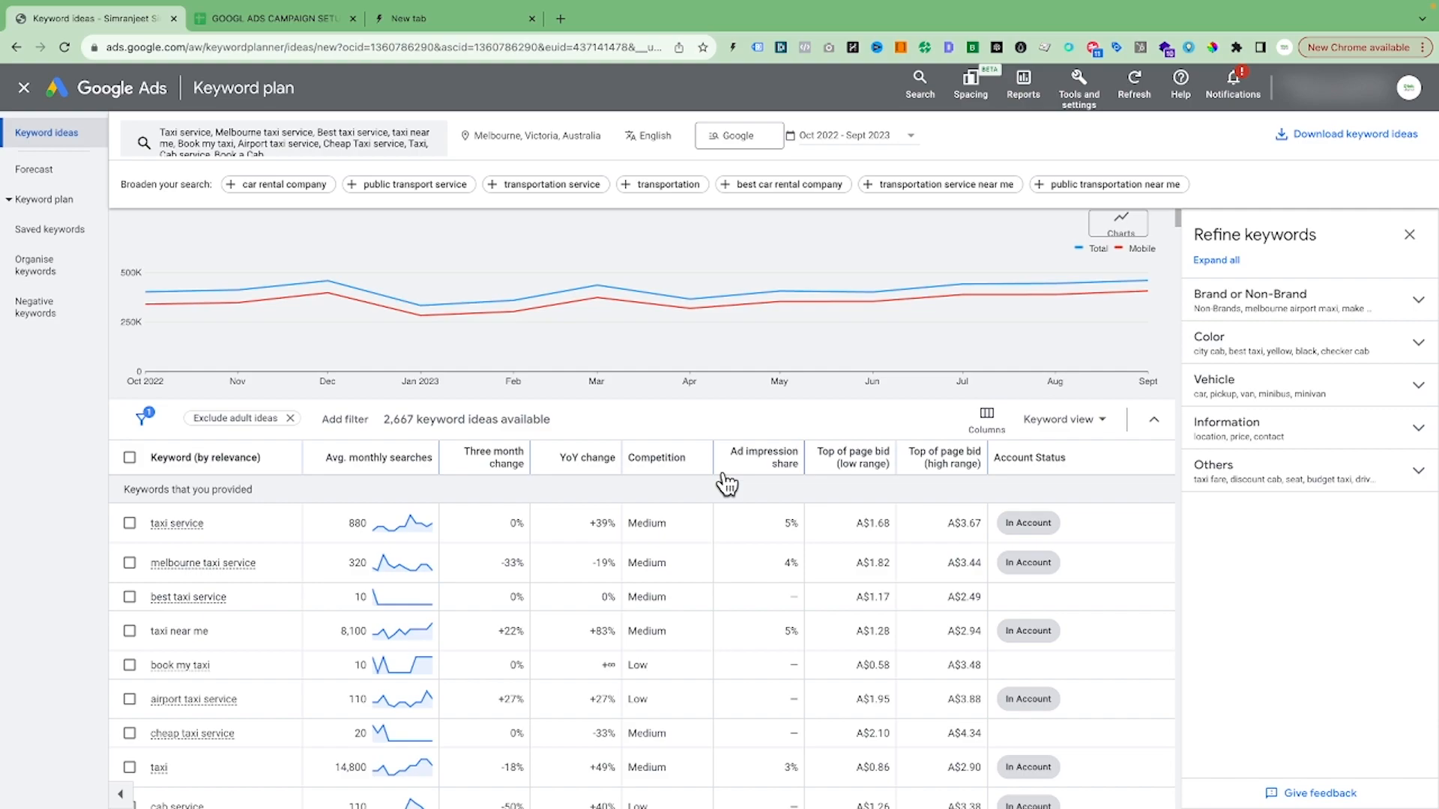
Step: Filter the keyword ideas to average monthly searches >= 100 and sort them by average monthly searches, highest first
scroll(726, 484, "down", 1)
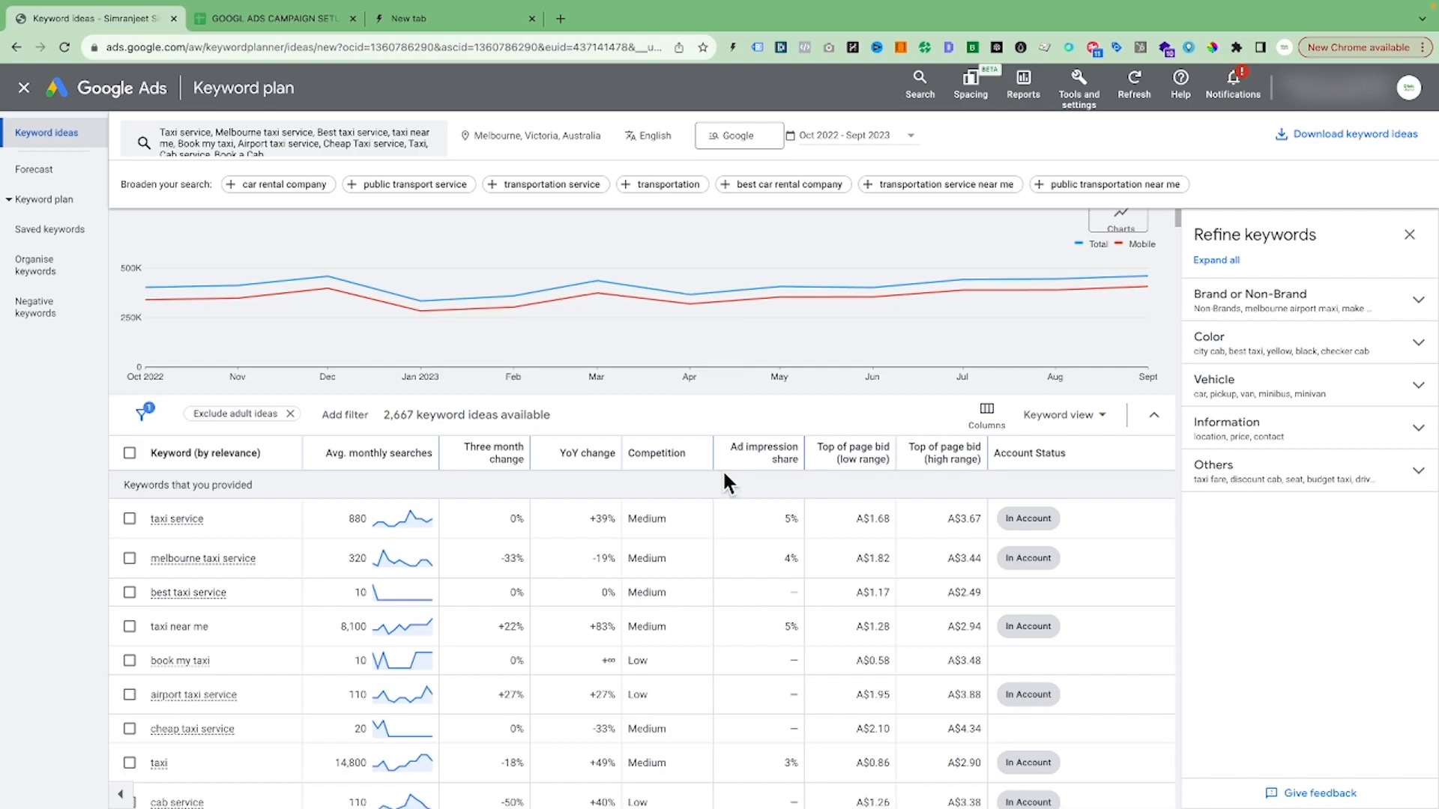
left_click(347, 347)
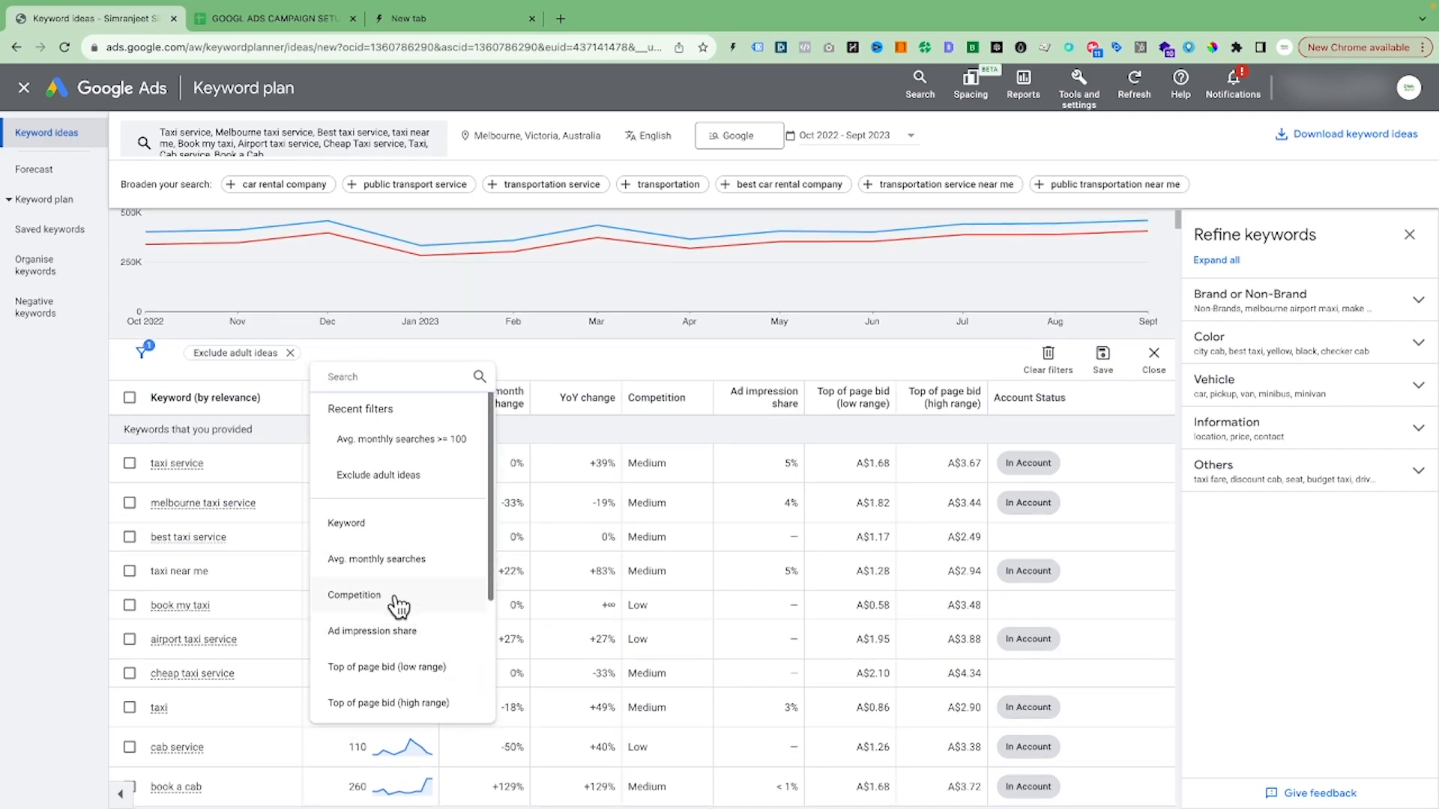
left_click(393, 562)
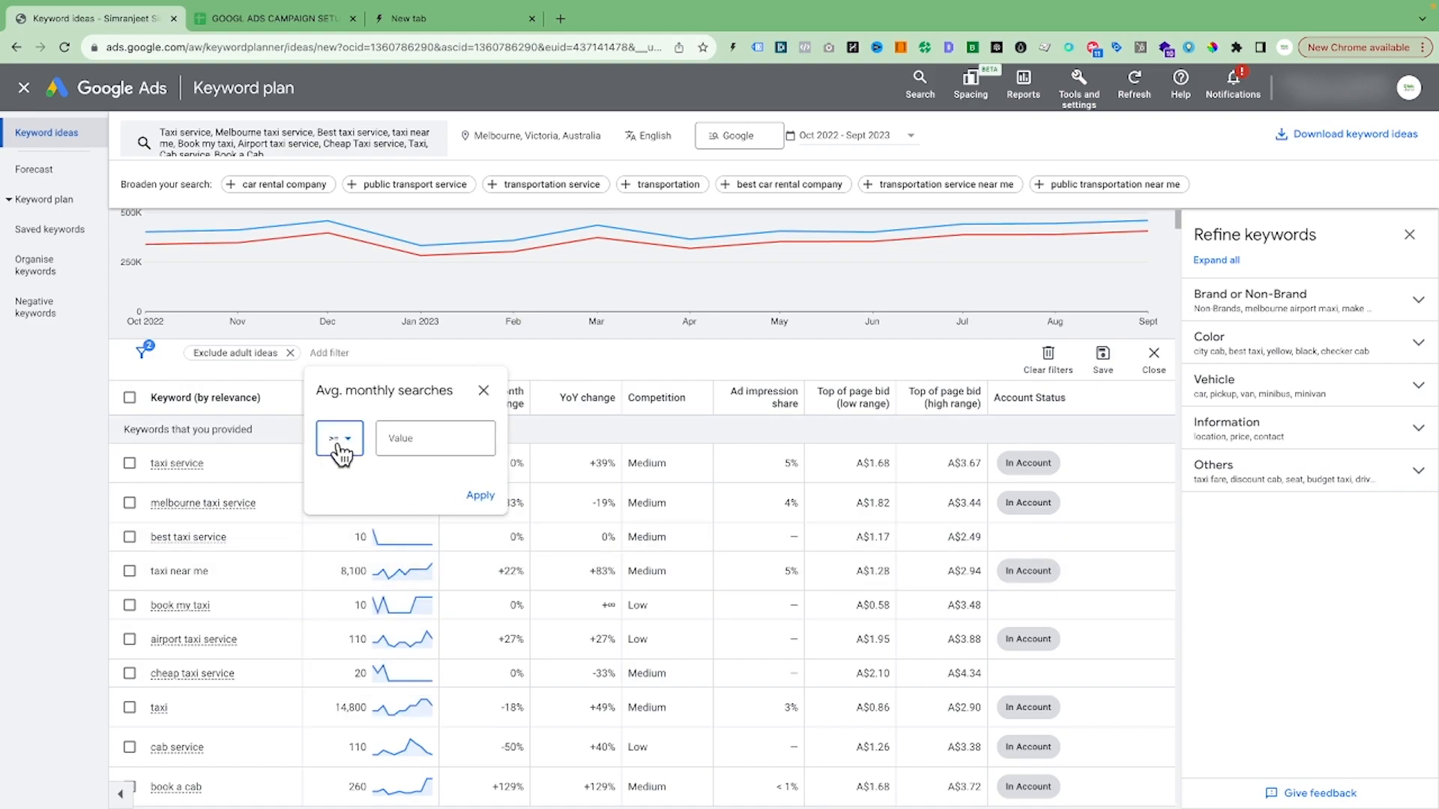
left_click(415, 440)
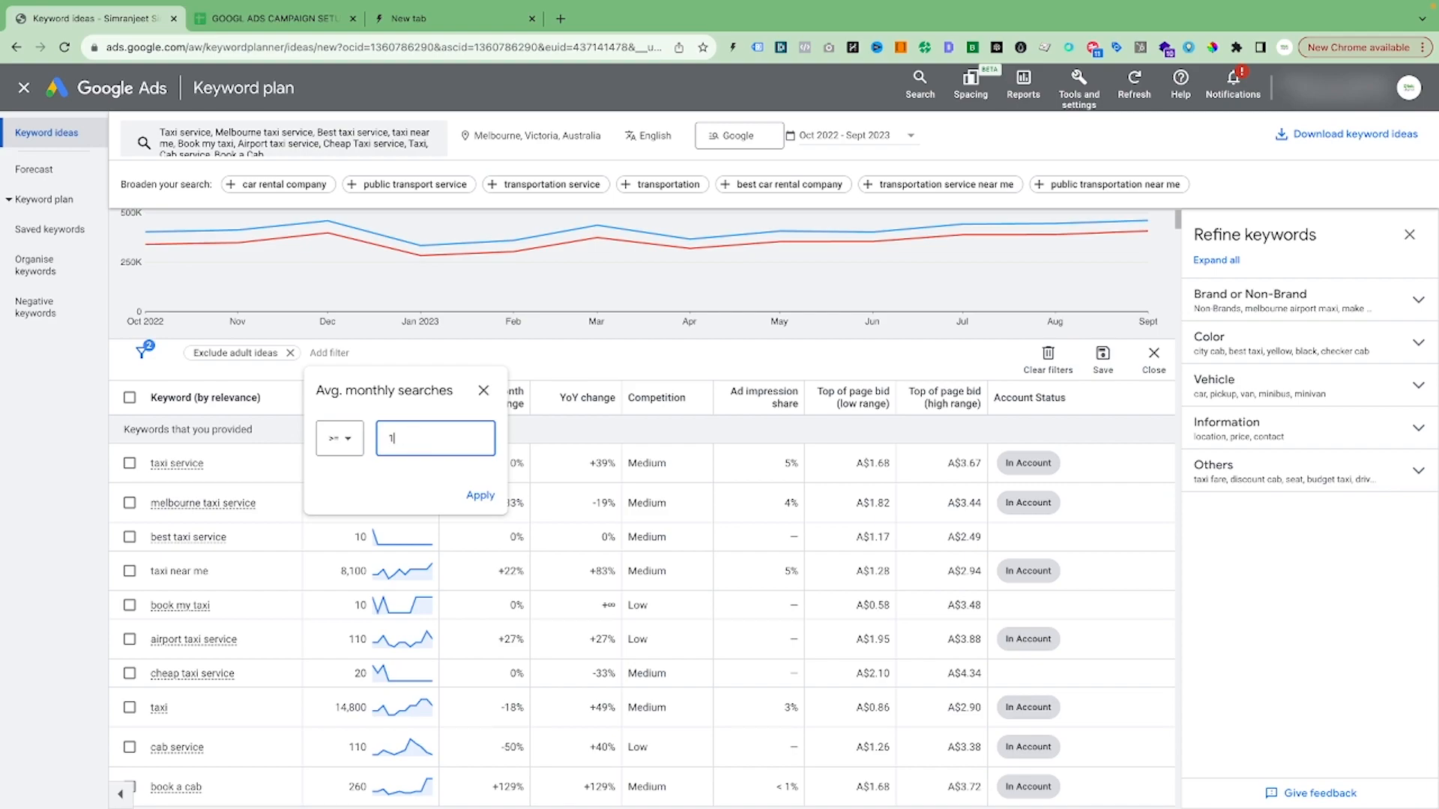
left_click(477, 497)
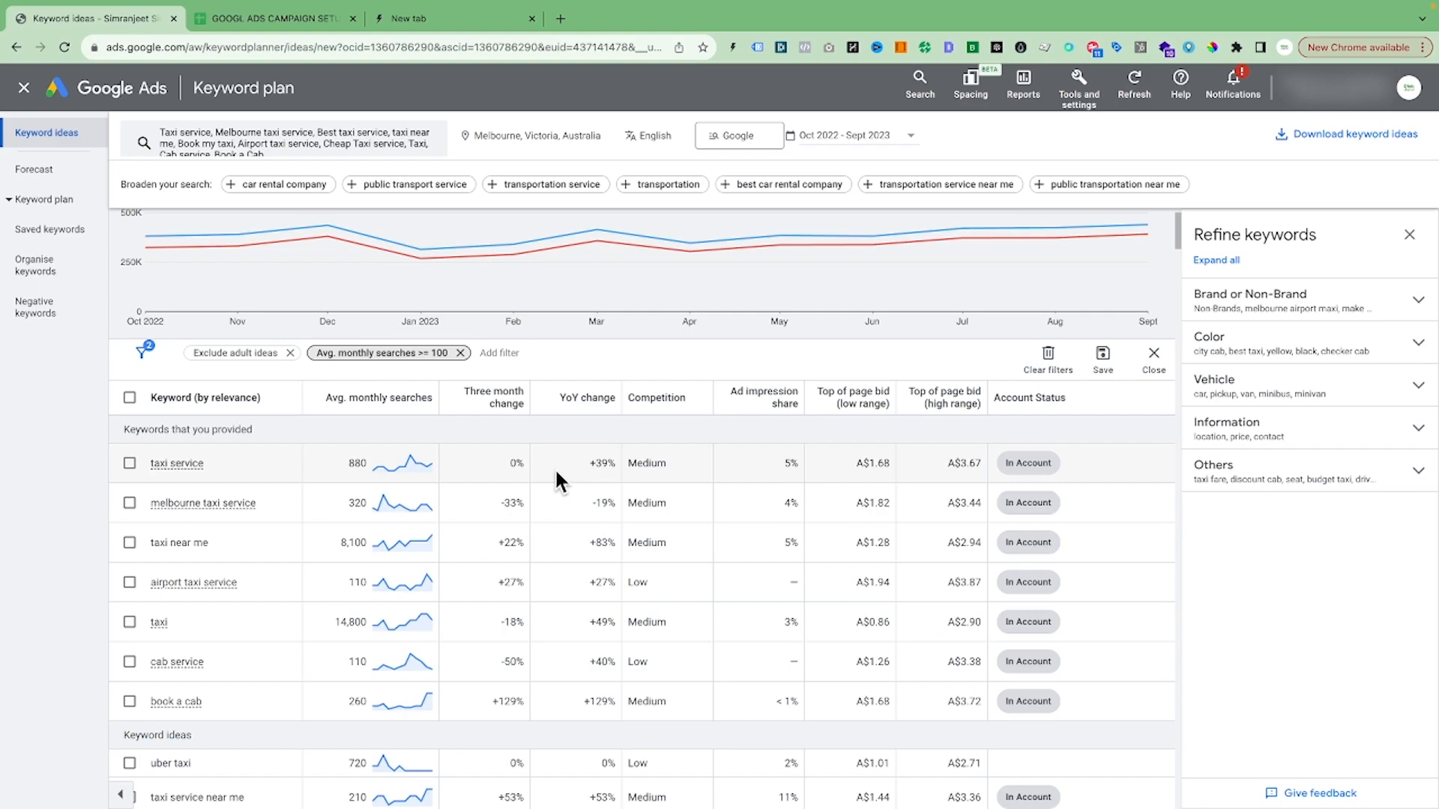
left_click(387, 400)
mouse_move(510, 412)
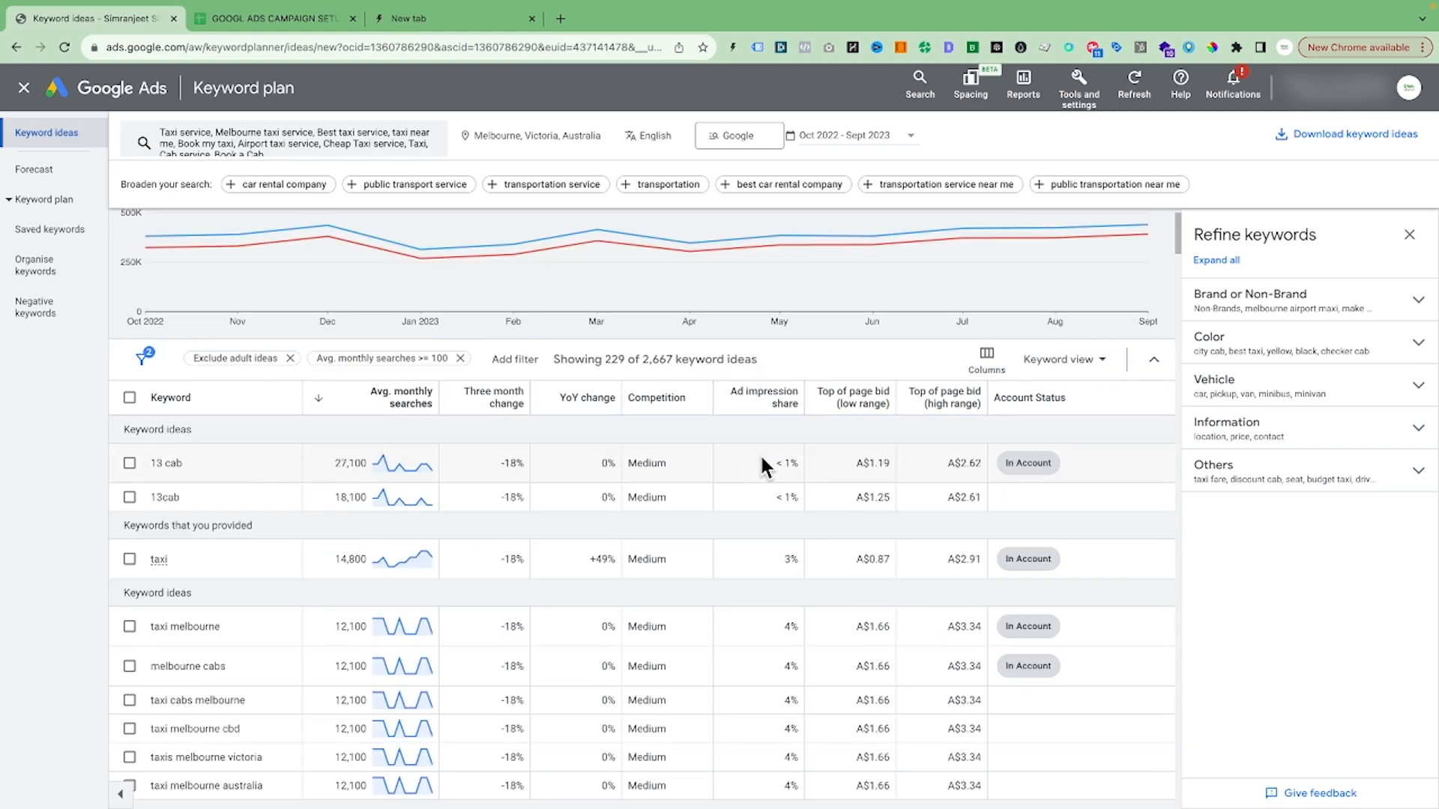
Step: Examine the filtered keyword ideas, comparing their monthly searches, competition and top of page bids
scroll(652, 419, "up", 1)
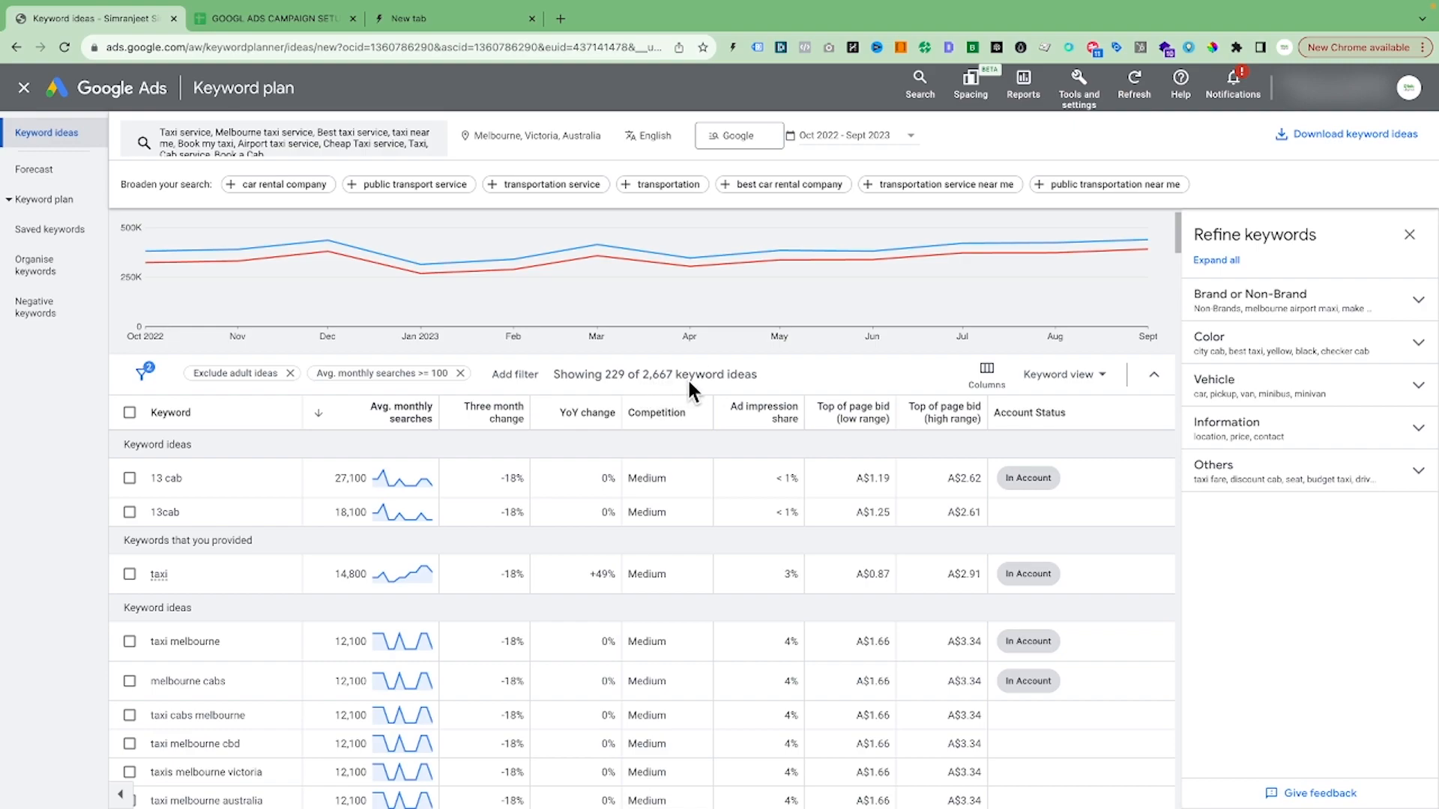
scroll(712, 381, "up", 1)
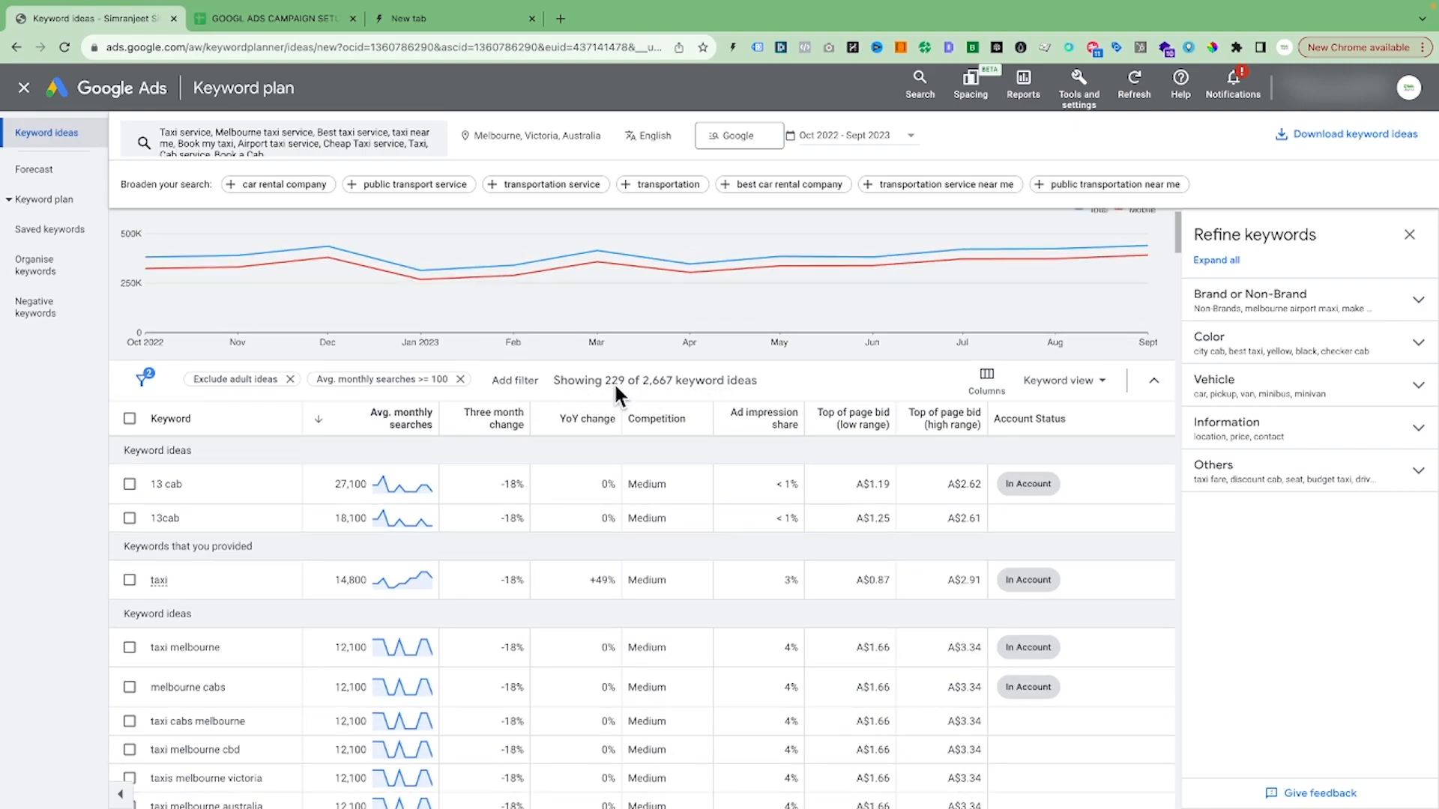
scroll(357, 404, "up", 1)
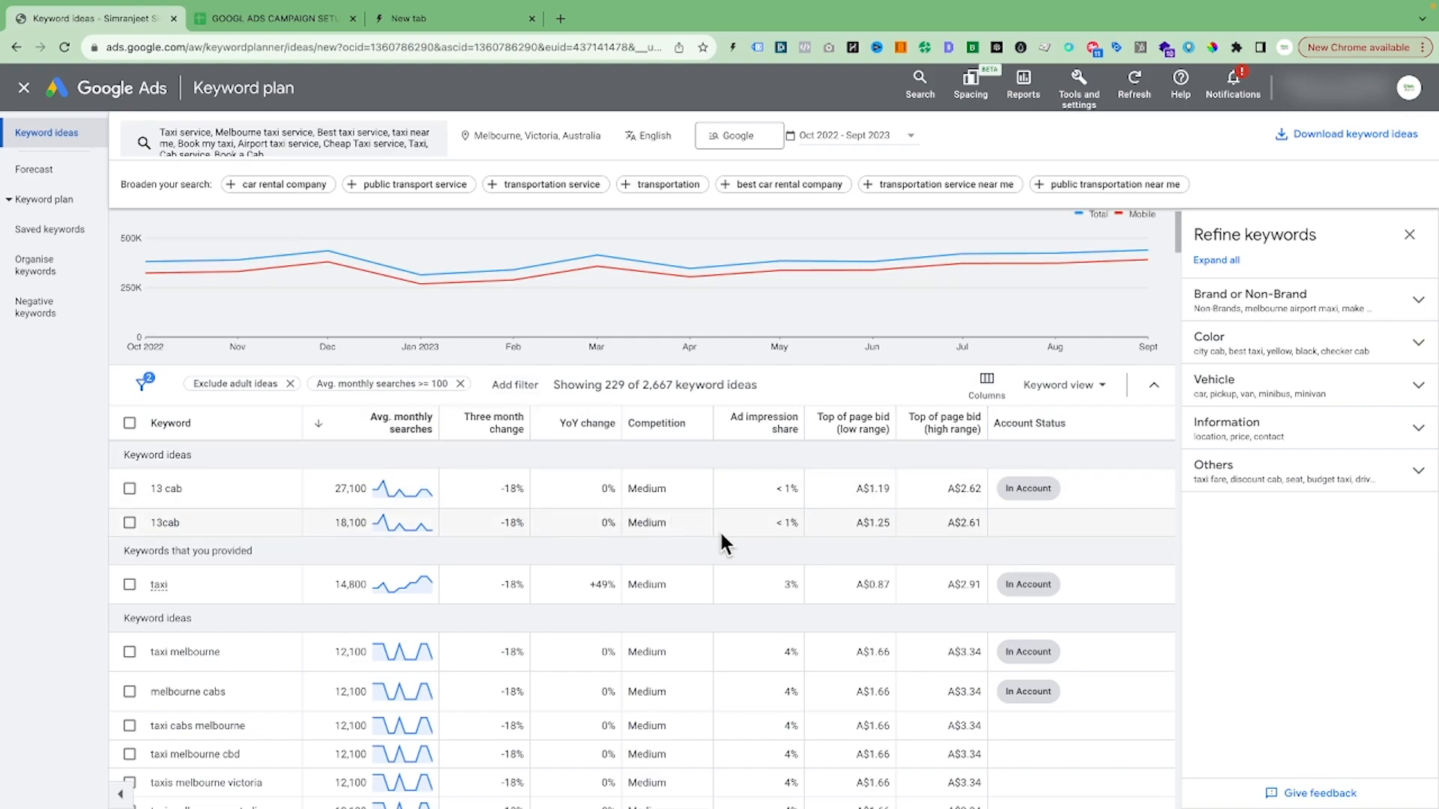
scroll(719, 530, "down", 3)
scroll(720, 529, "up", 3)
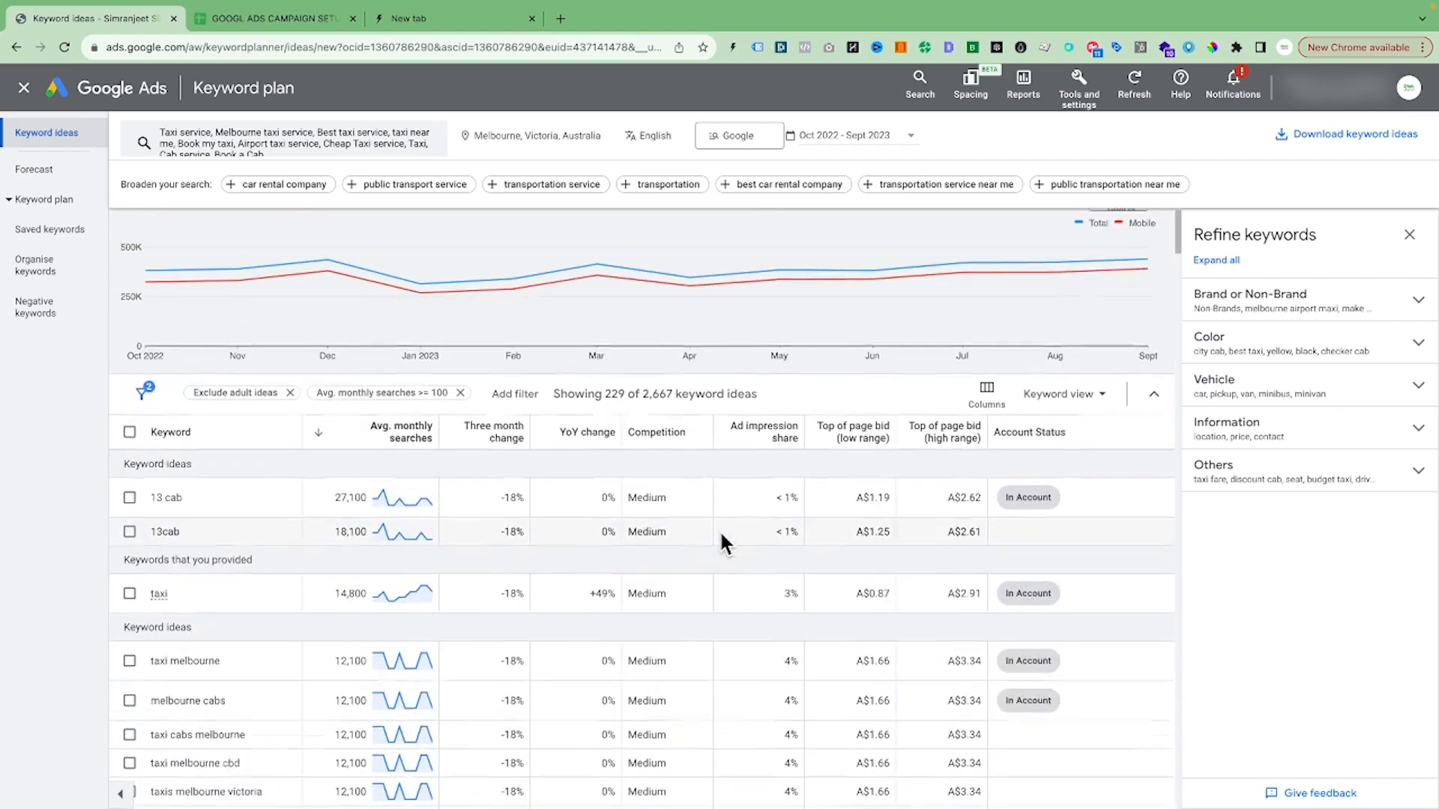
scroll(721, 535, "down", 4)
scroll(721, 535, "up", 3)
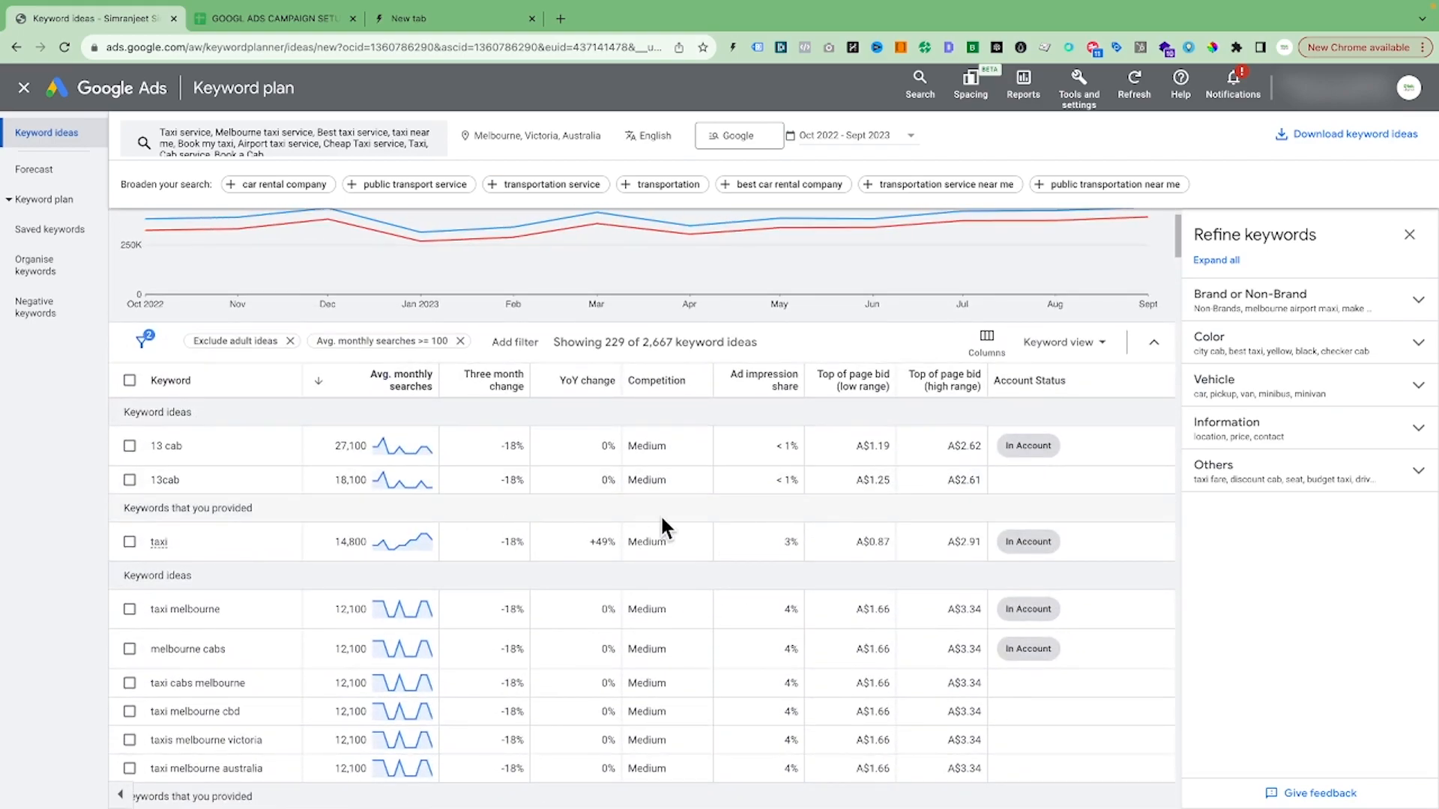
scroll(660, 518, "down", 4)
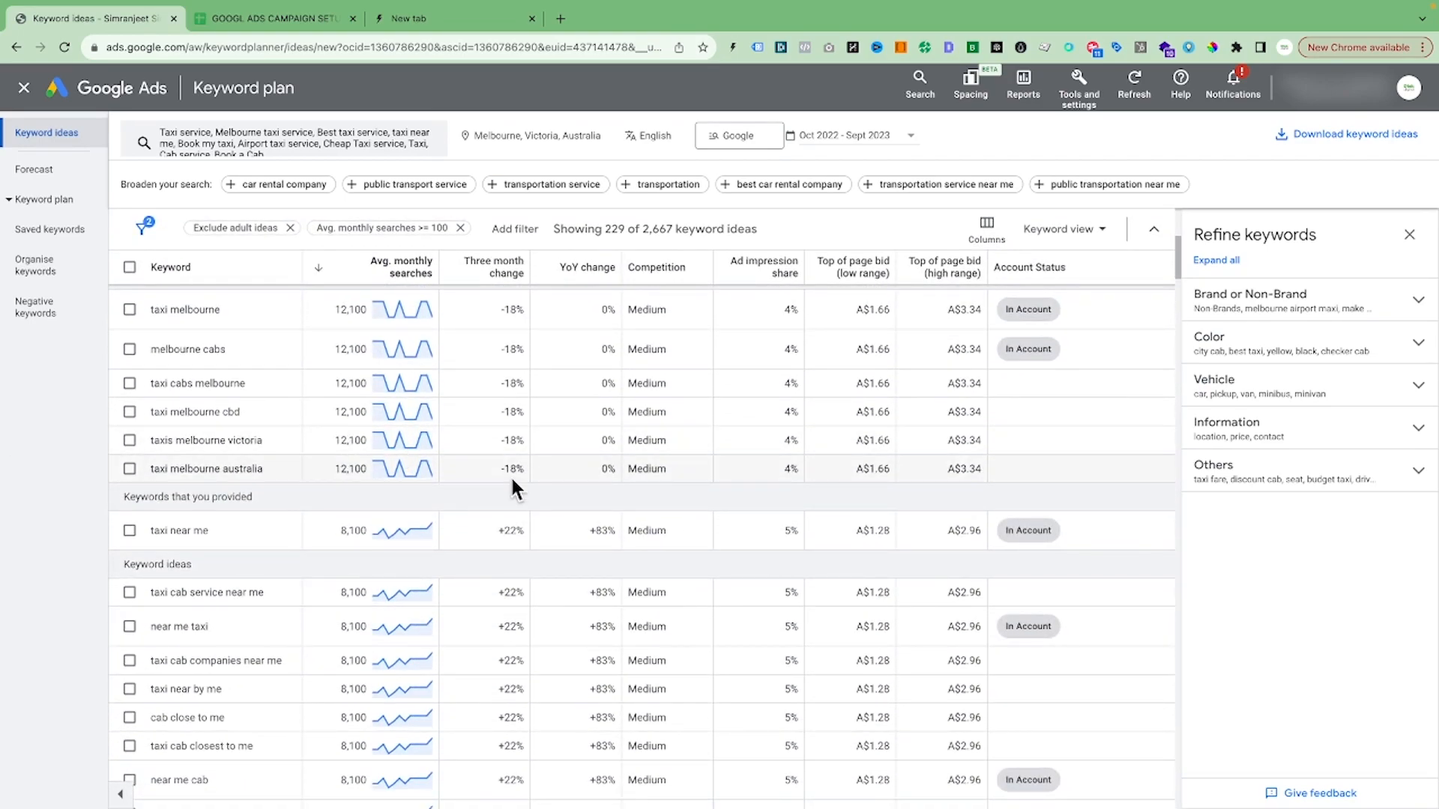
scroll(510, 480, "down", 3)
scroll(508, 500, "down", 10)
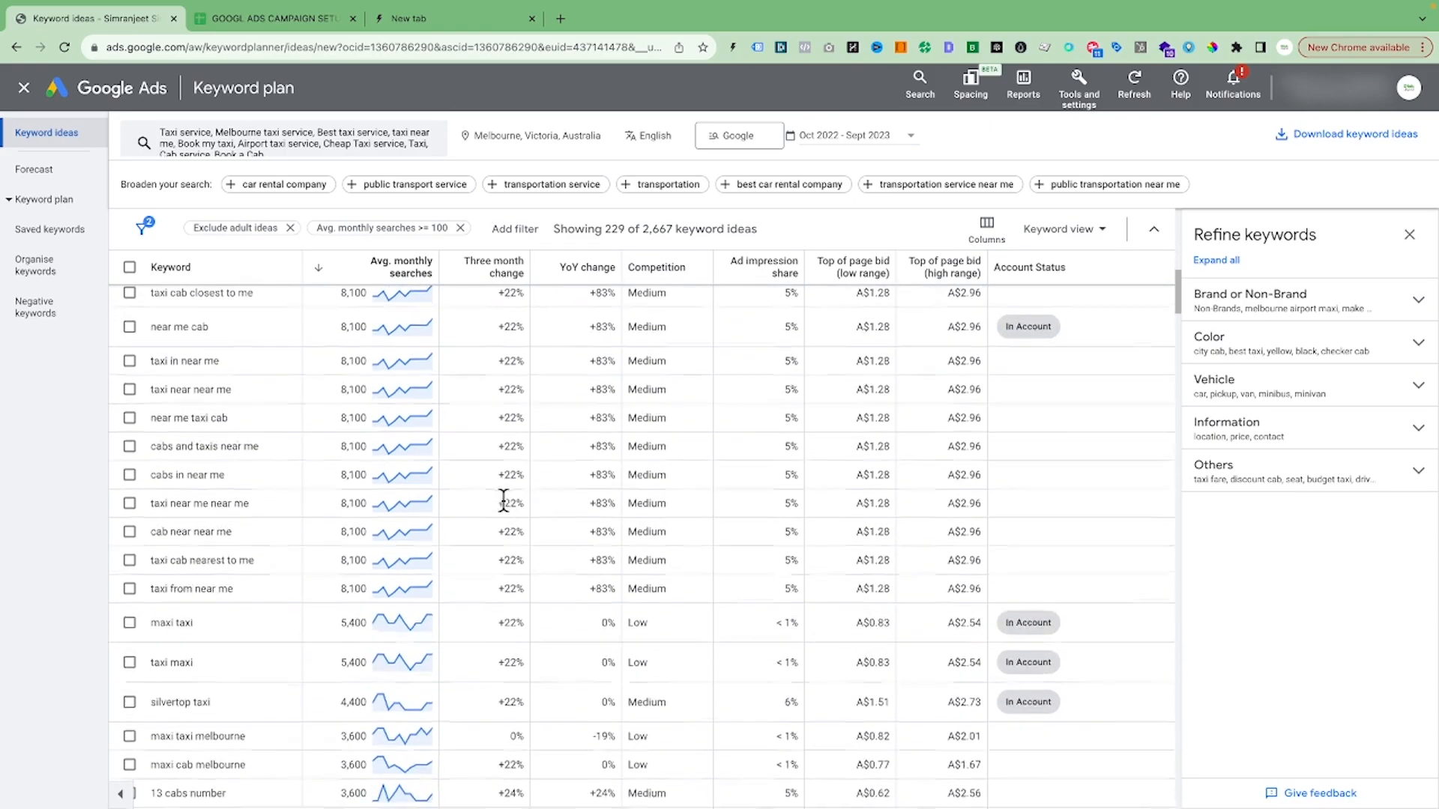
scroll(727, 516, "down", 4)
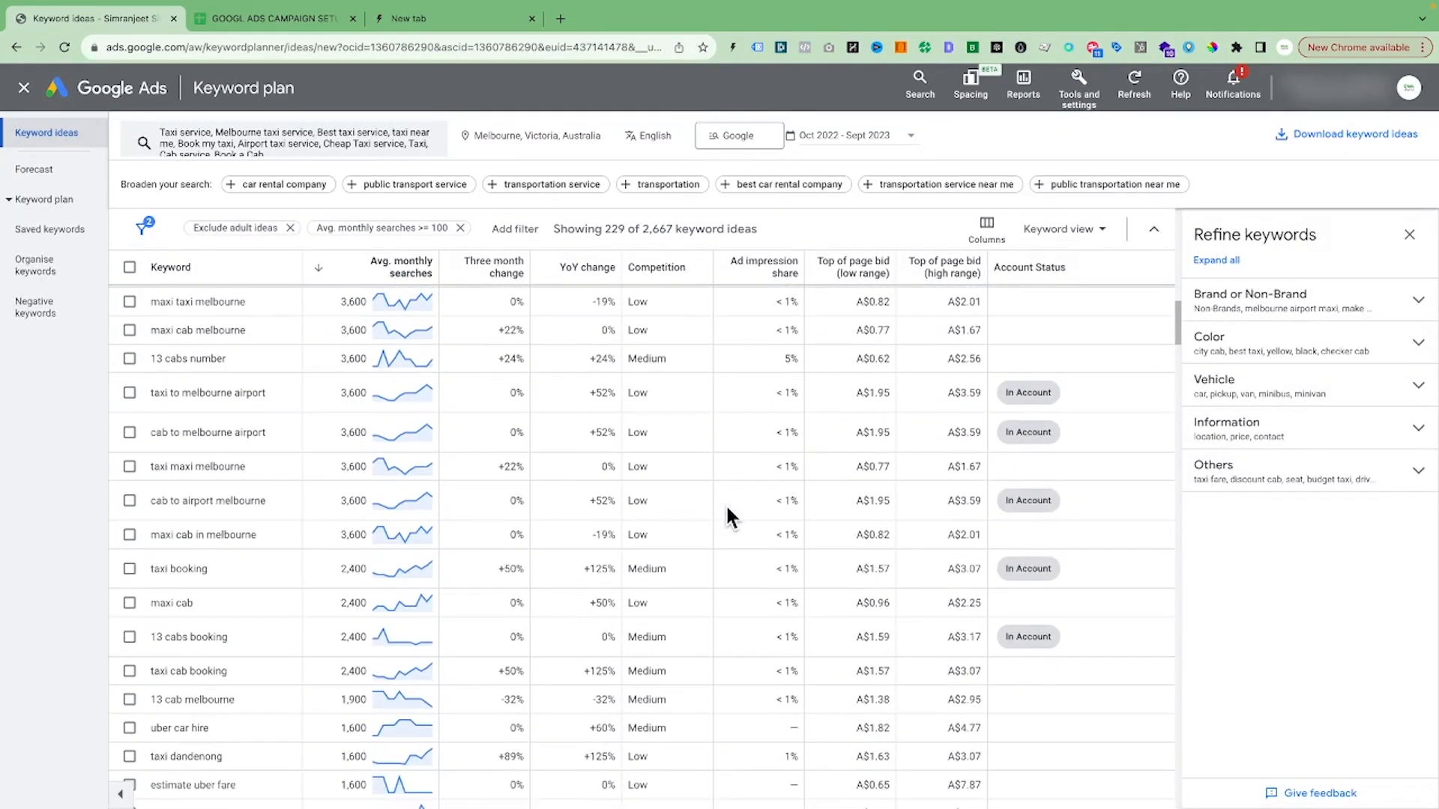
scroll(726, 515, "up", 6)
scroll(675, 514, "up", 12)
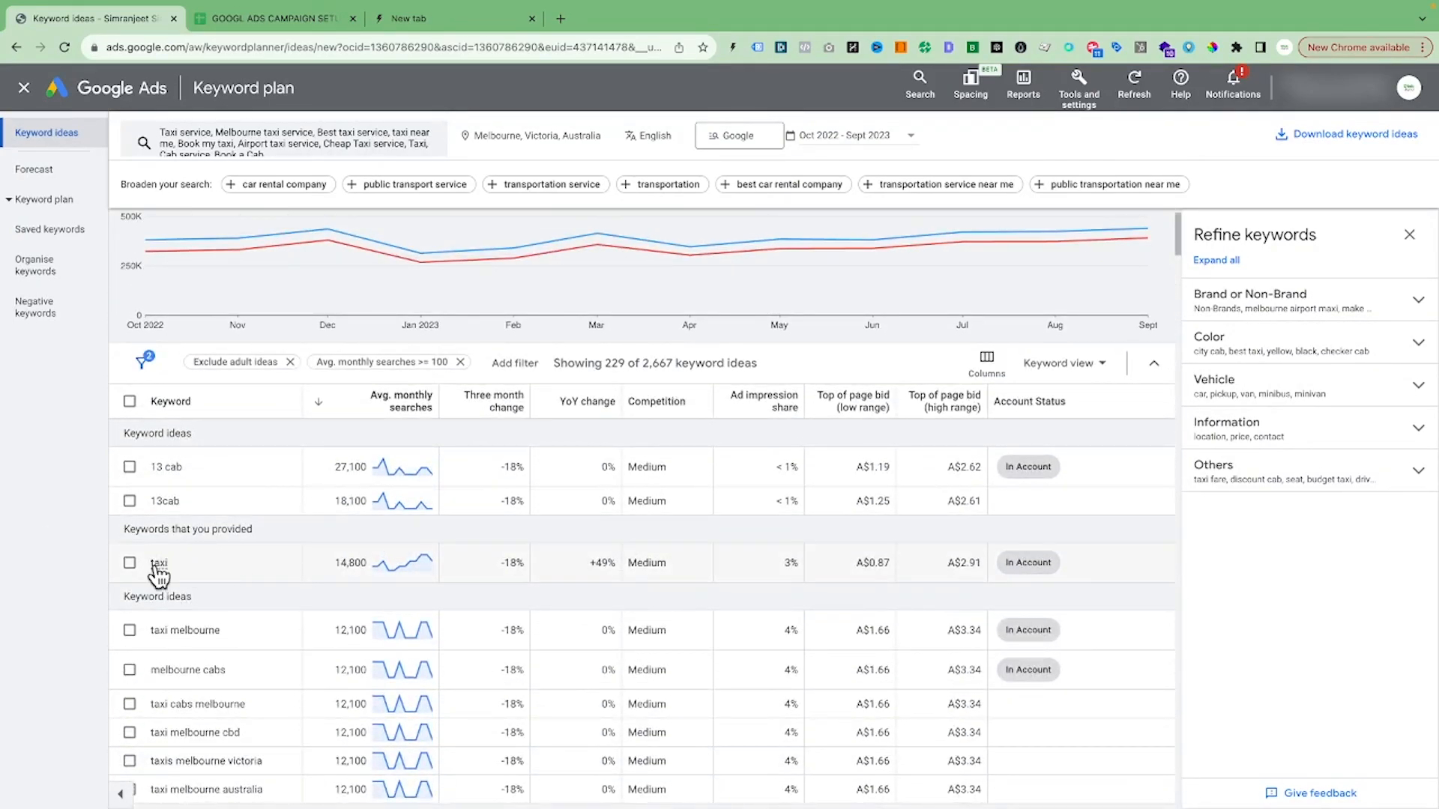
Step: Select the six keyword ideas from taxi melbourne, melbourne cabs and taxi cabs melbourne through taxi melbourne australia
left_click(130, 630)
scroll(273, 583, "down", 4)
left_click(129, 402)
left_click(130, 436)
left_click(130, 460)
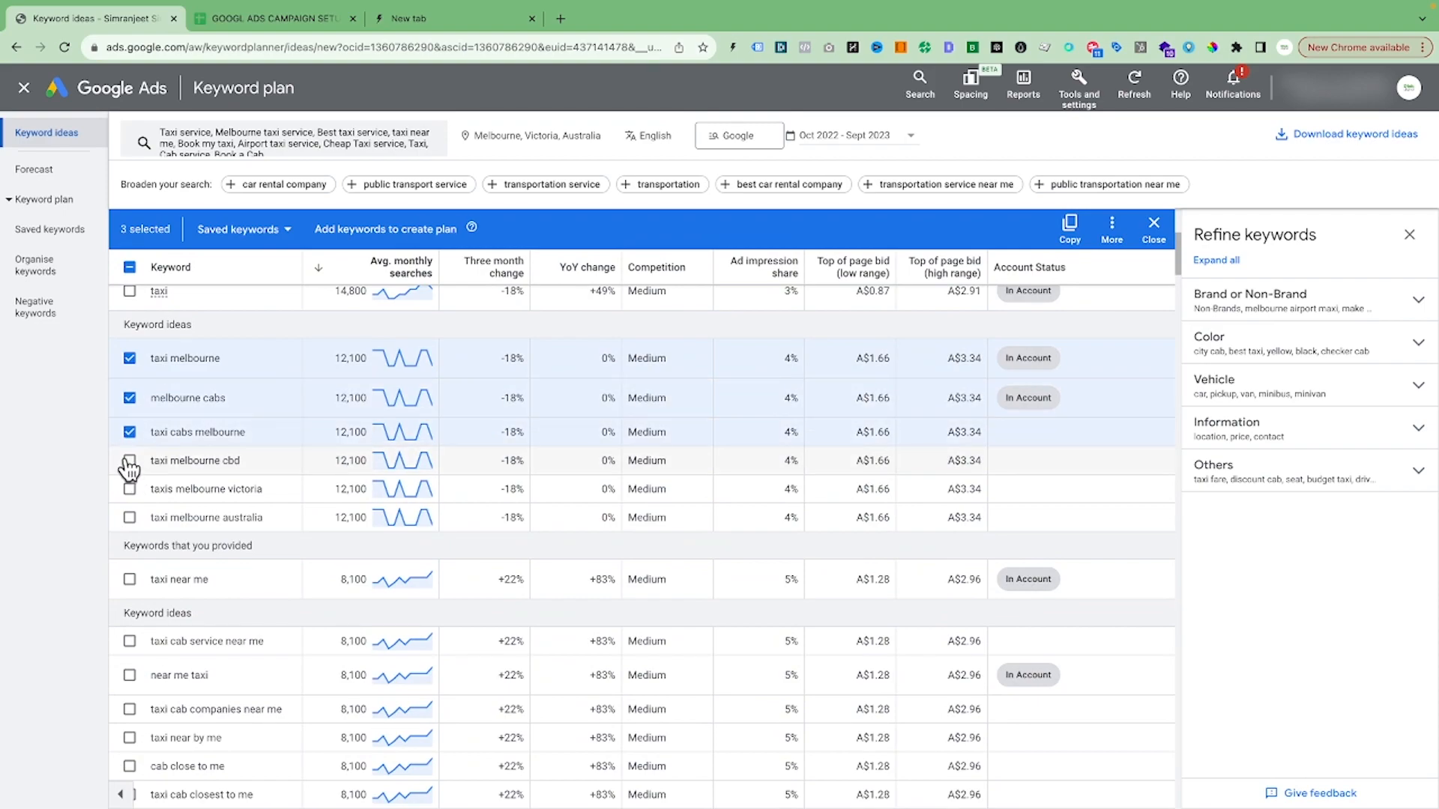
left_click(130, 488)
left_click(132, 518)
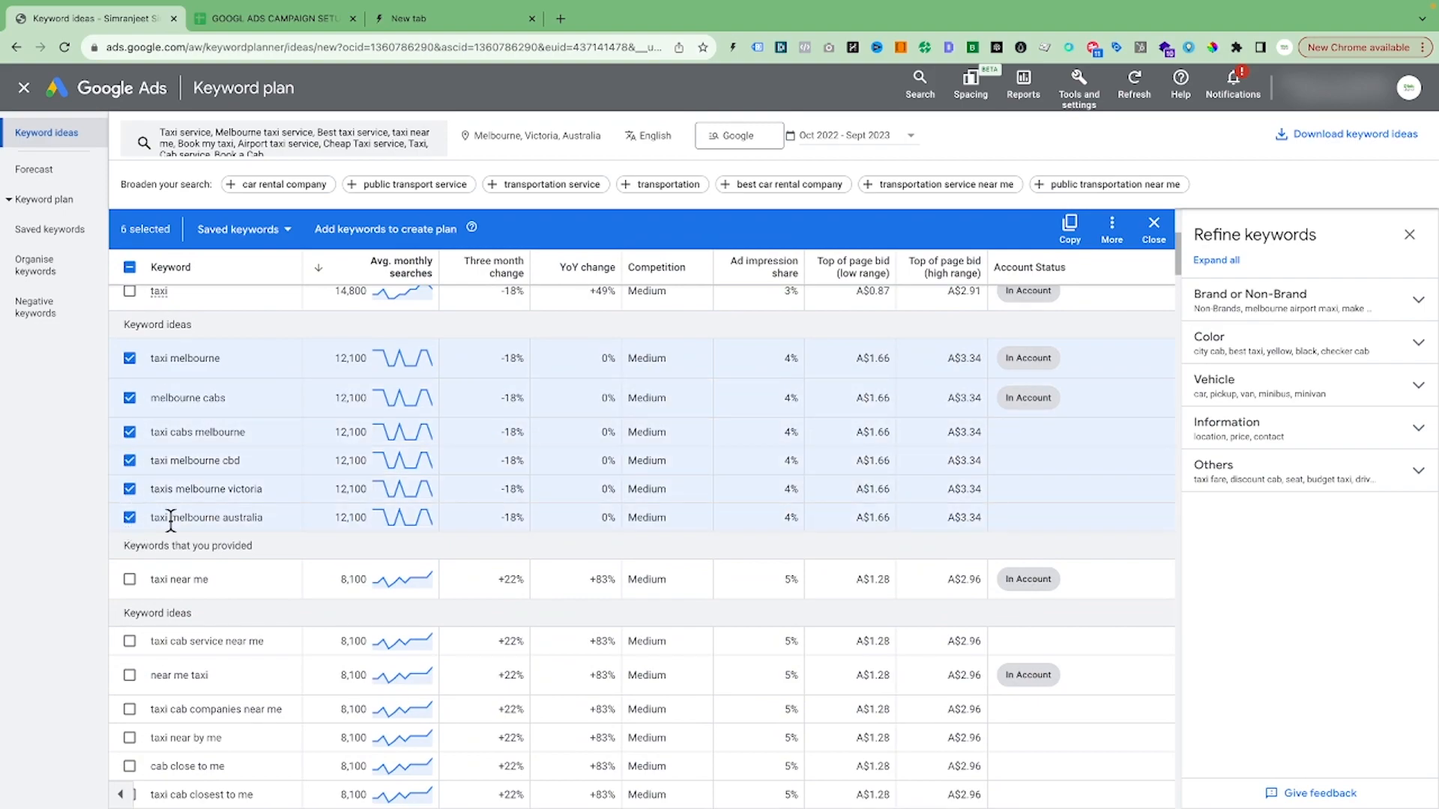
Step: Add taxi cab companies near me, taxi near by me, cab close to me and taxi cab closest to me to the selection
scroll(326, 510, "down", 3)
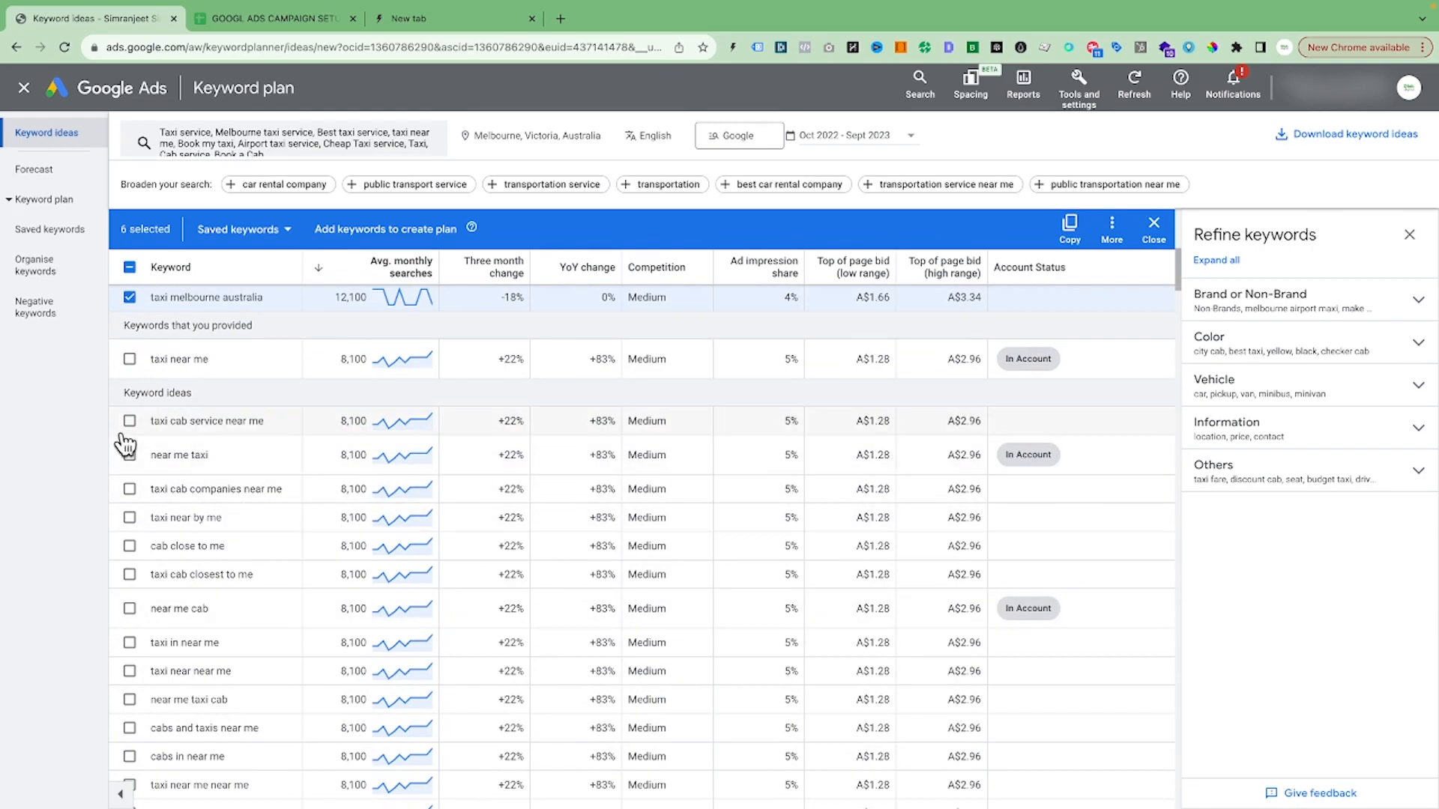
left_click(130, 488)
left_click(129, 517)
left_click(131, 548)
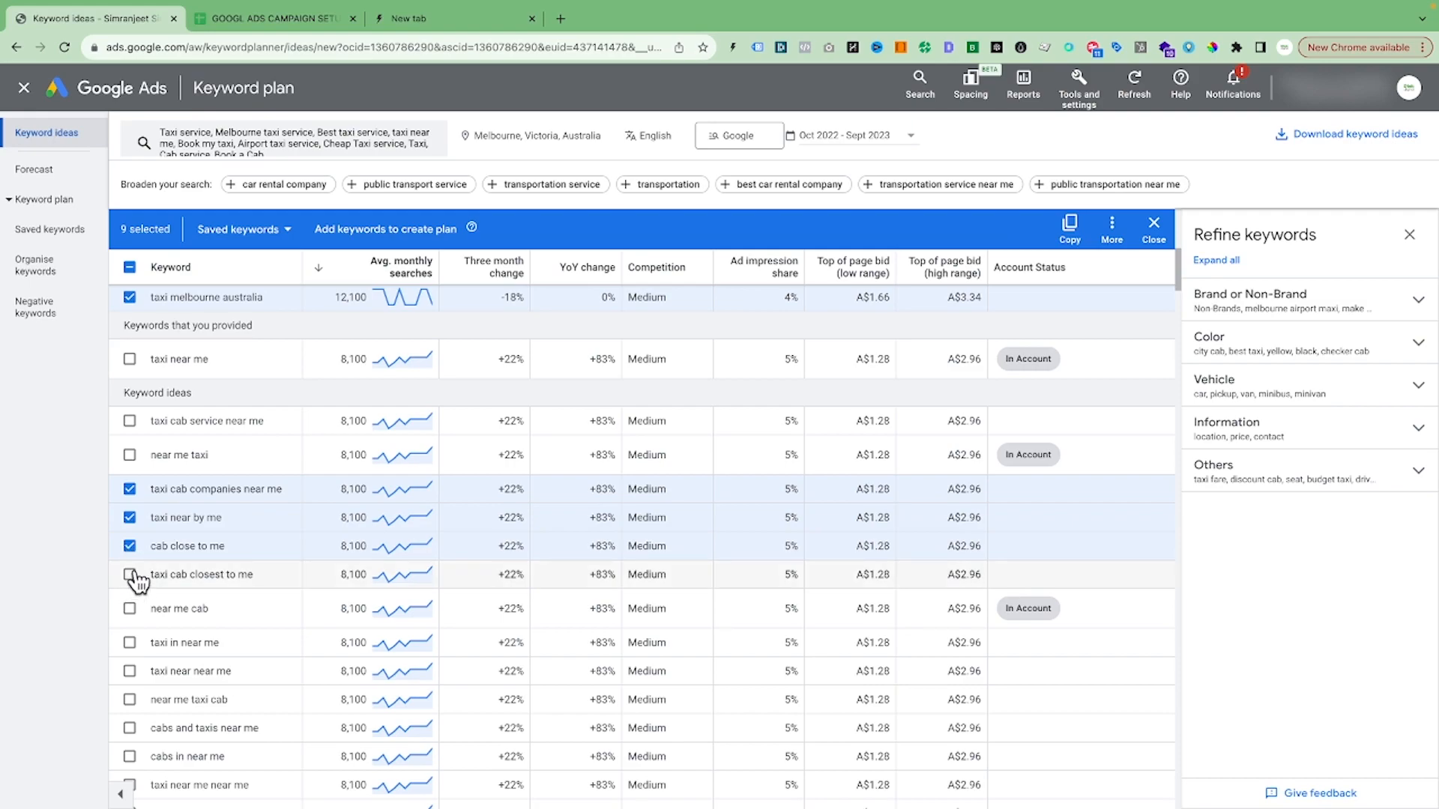
left_click(129, 574)
Step: Review the selected keywords and add them to create a plan
scroll(294, 515, "up", 10)
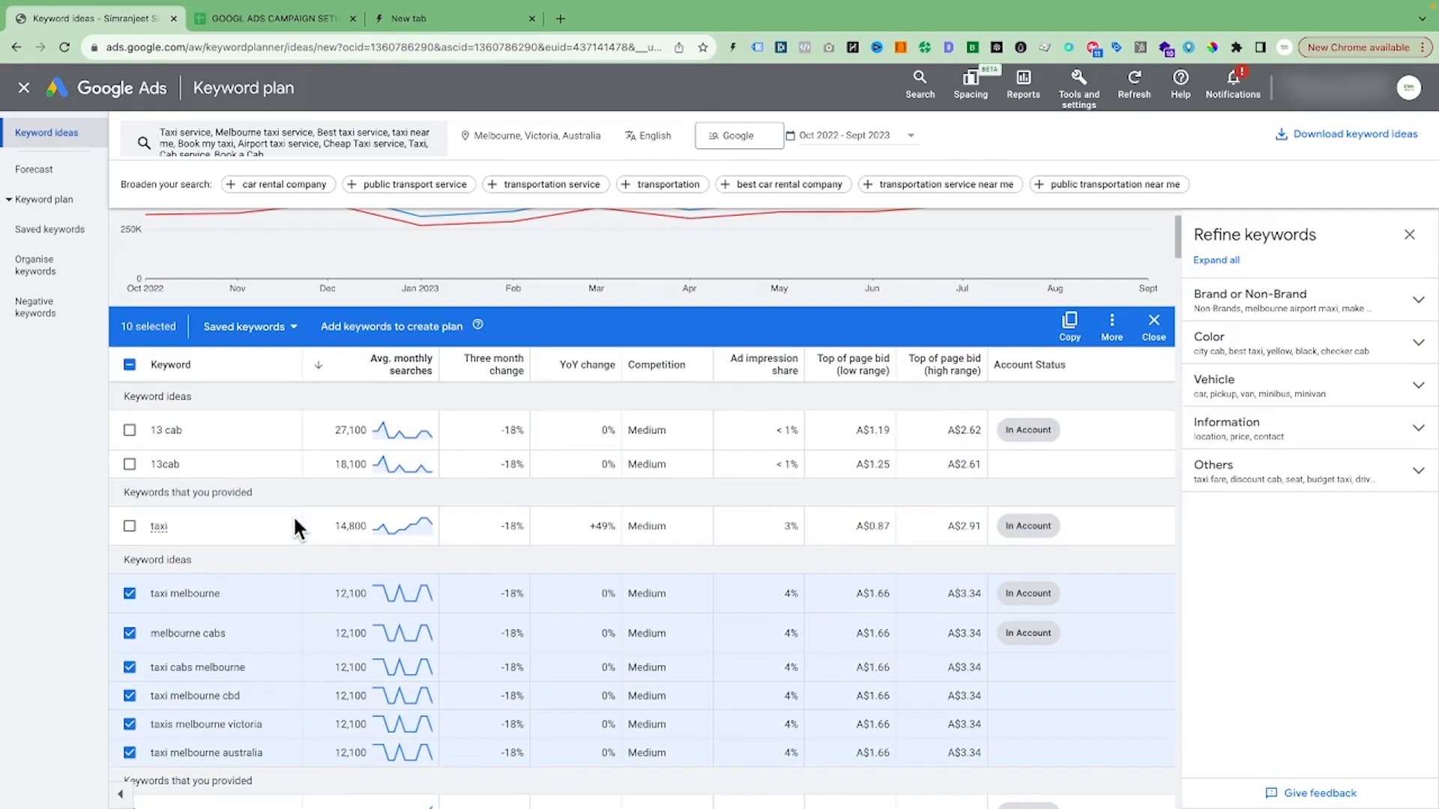
scroll(649, 583, "down", 3)
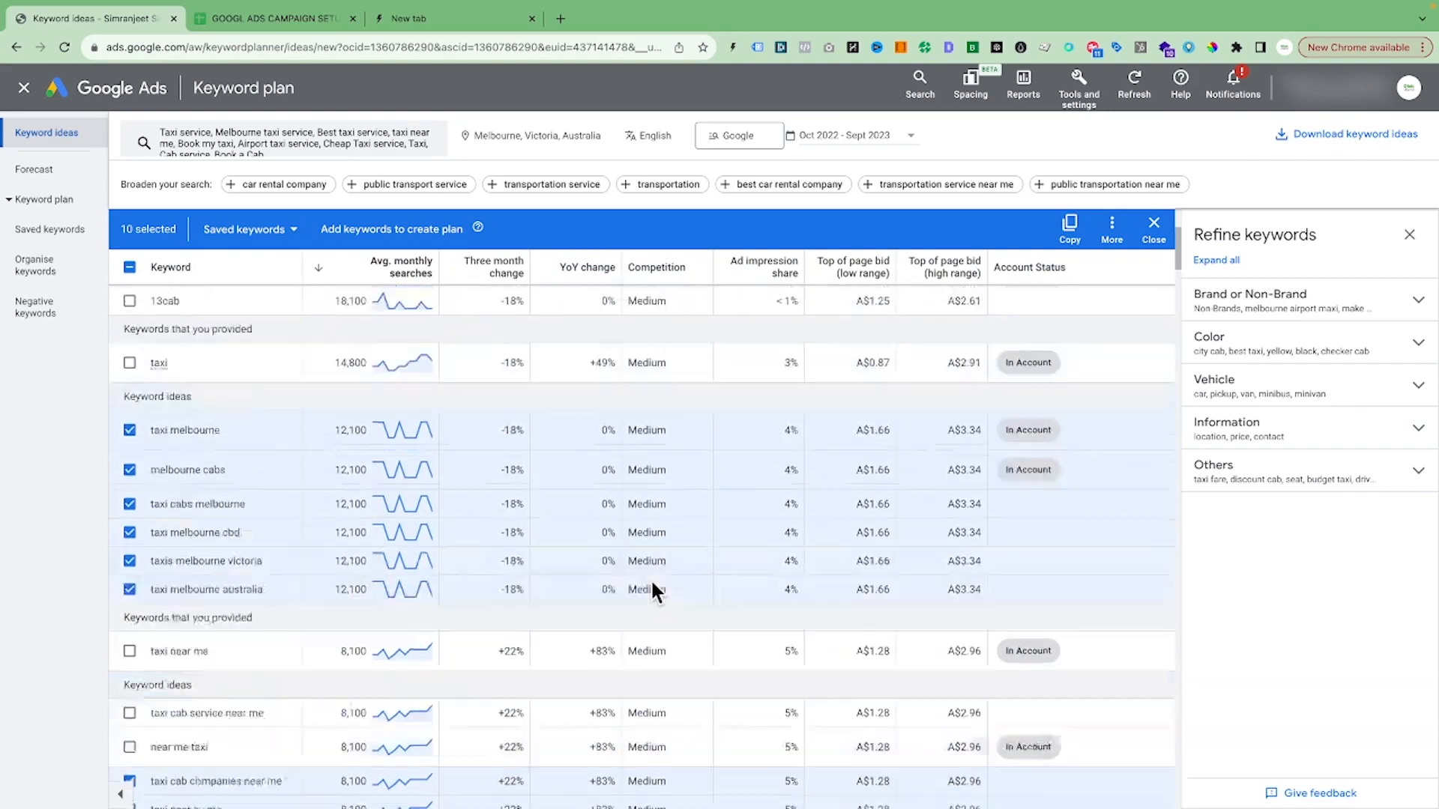
scroll(651, 581, "up", 4)
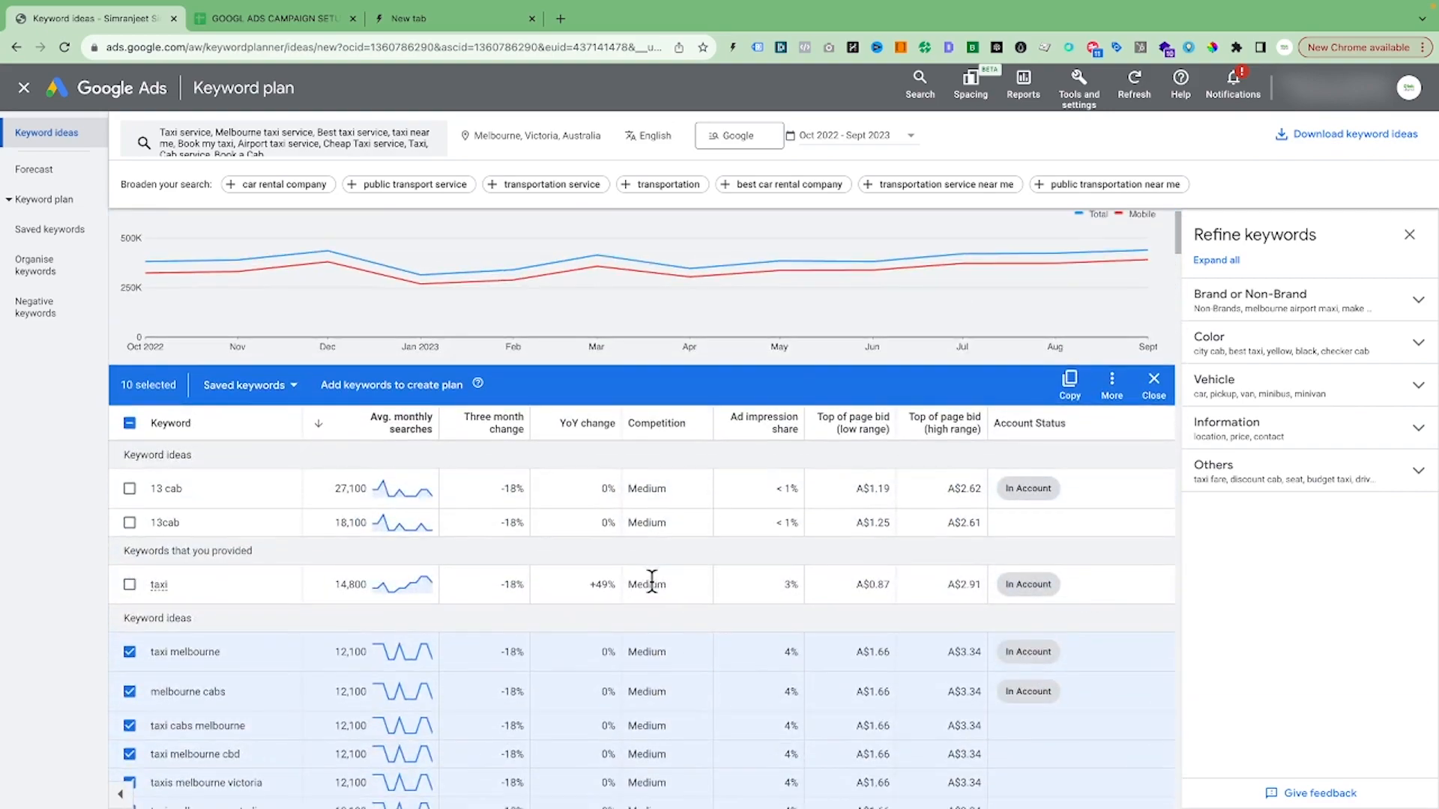
left_click(380, 385)
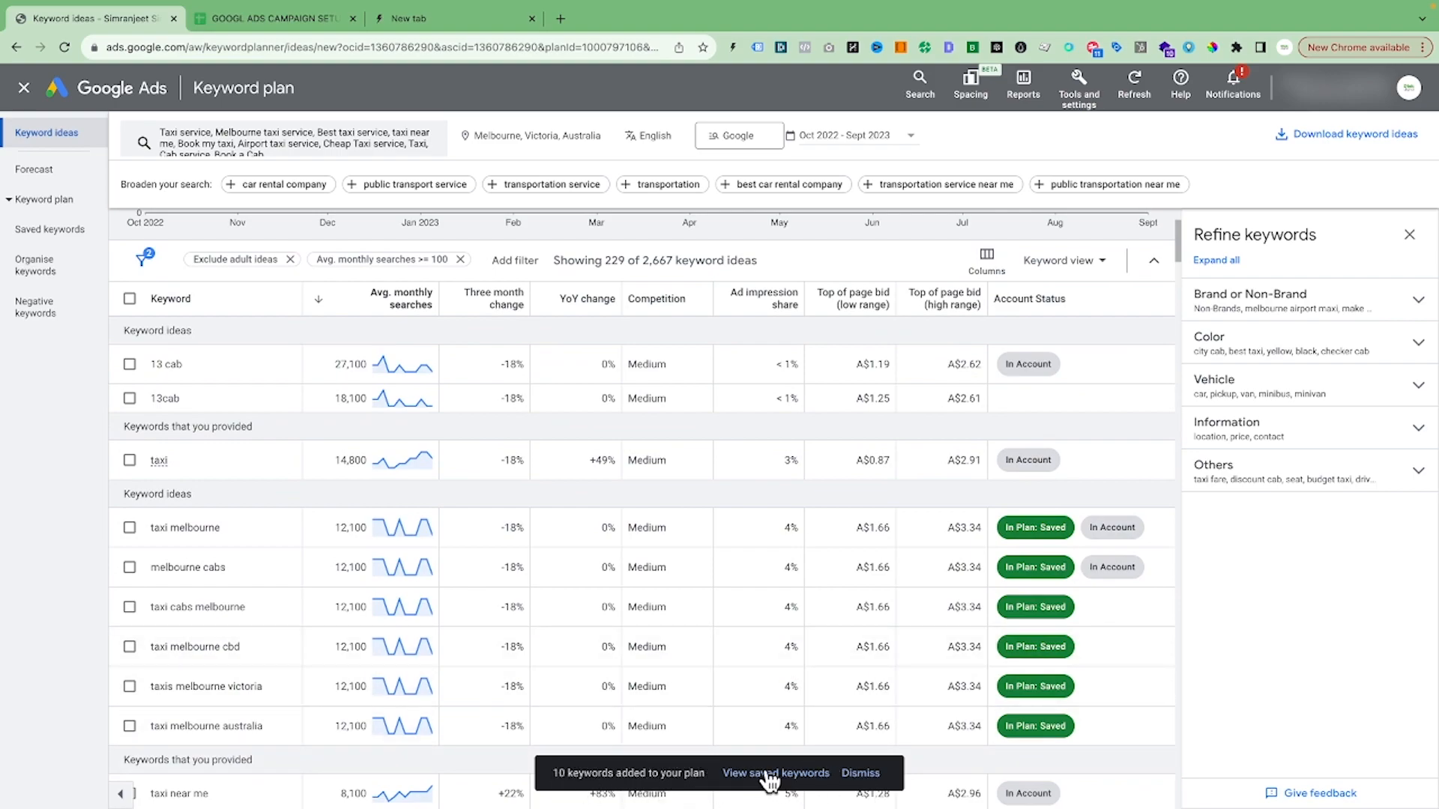
Step: Open the plan's forecast and replace the Australia target with Melbourne, Victoria, Australia as its only location
left_click(33, 174)
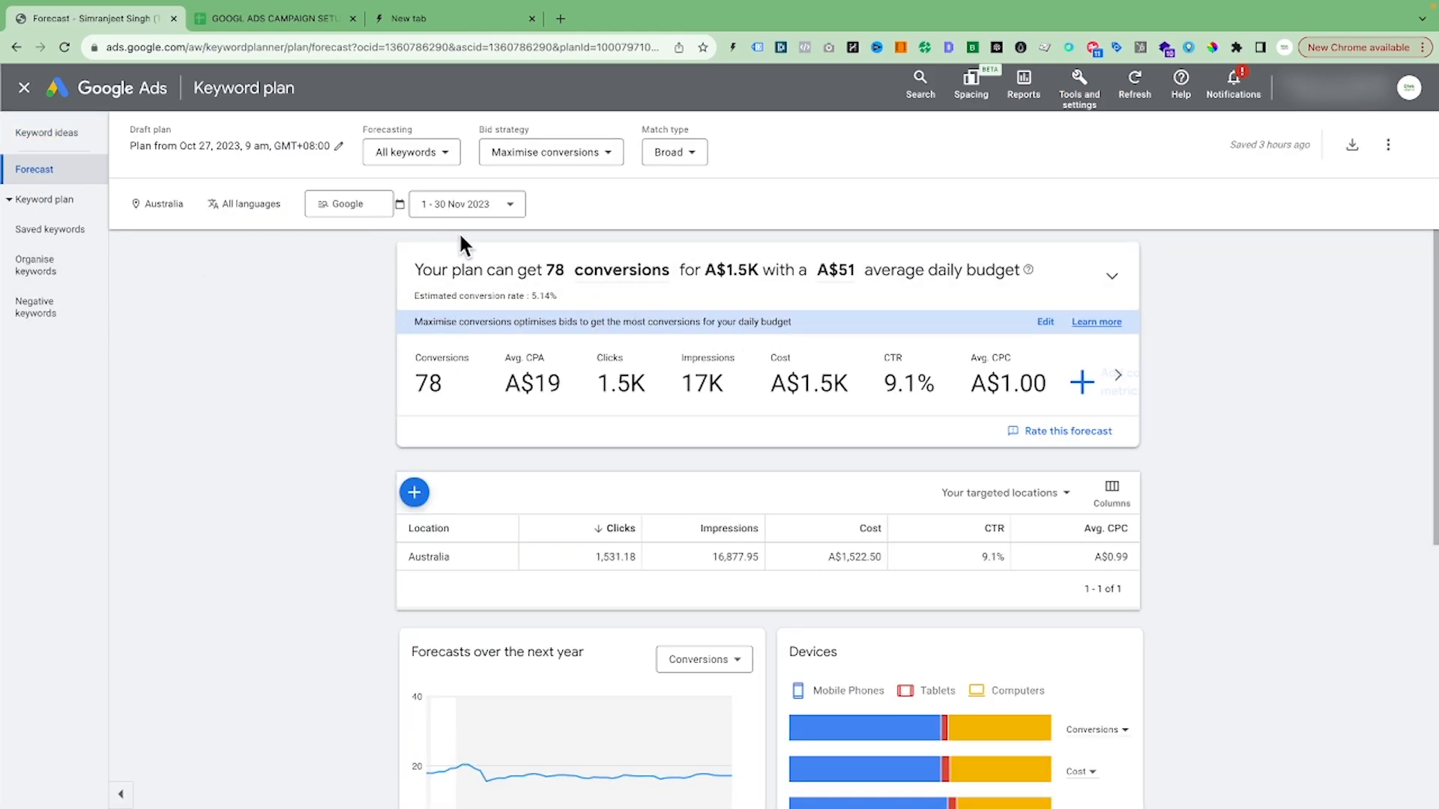
left_click(162, 208)
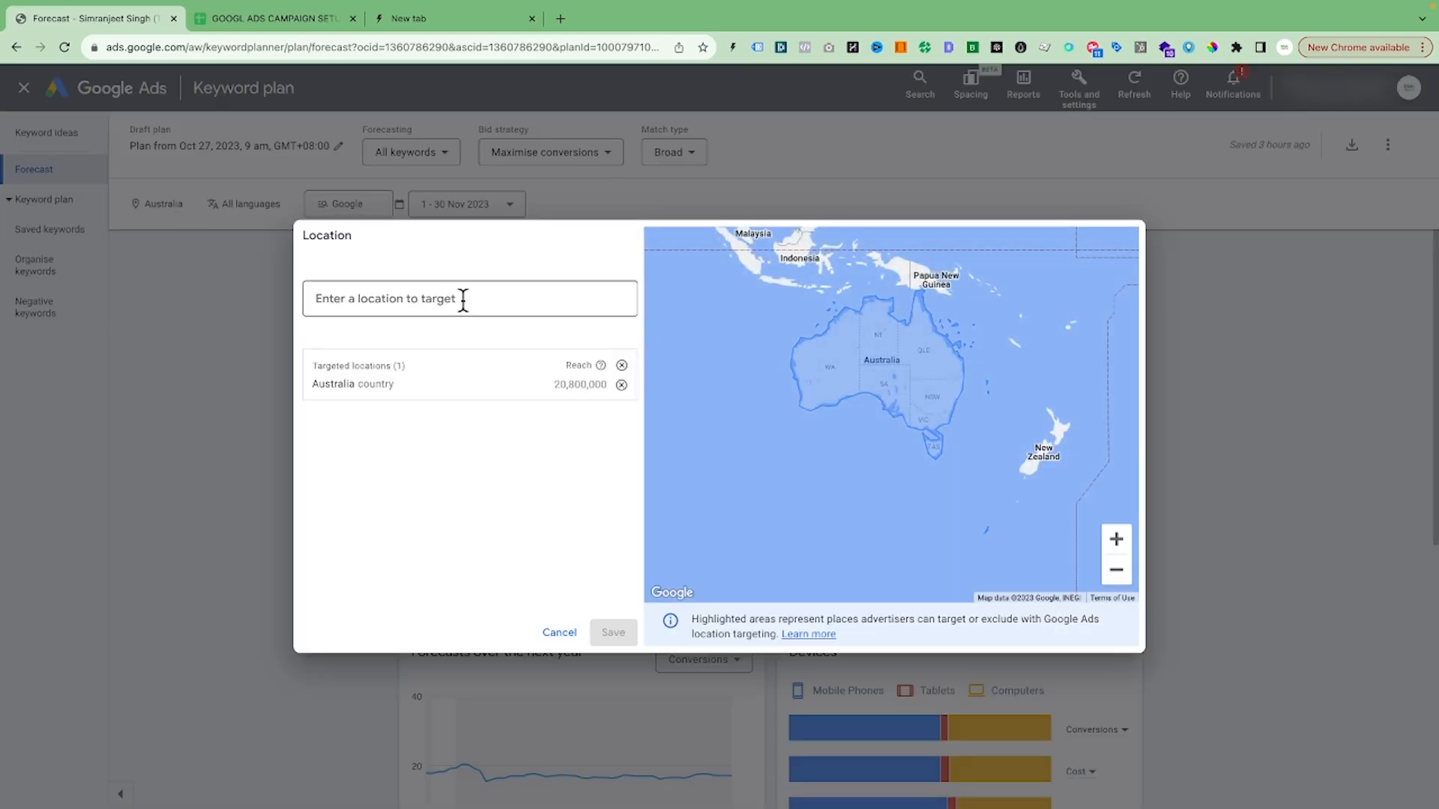
type("melb")
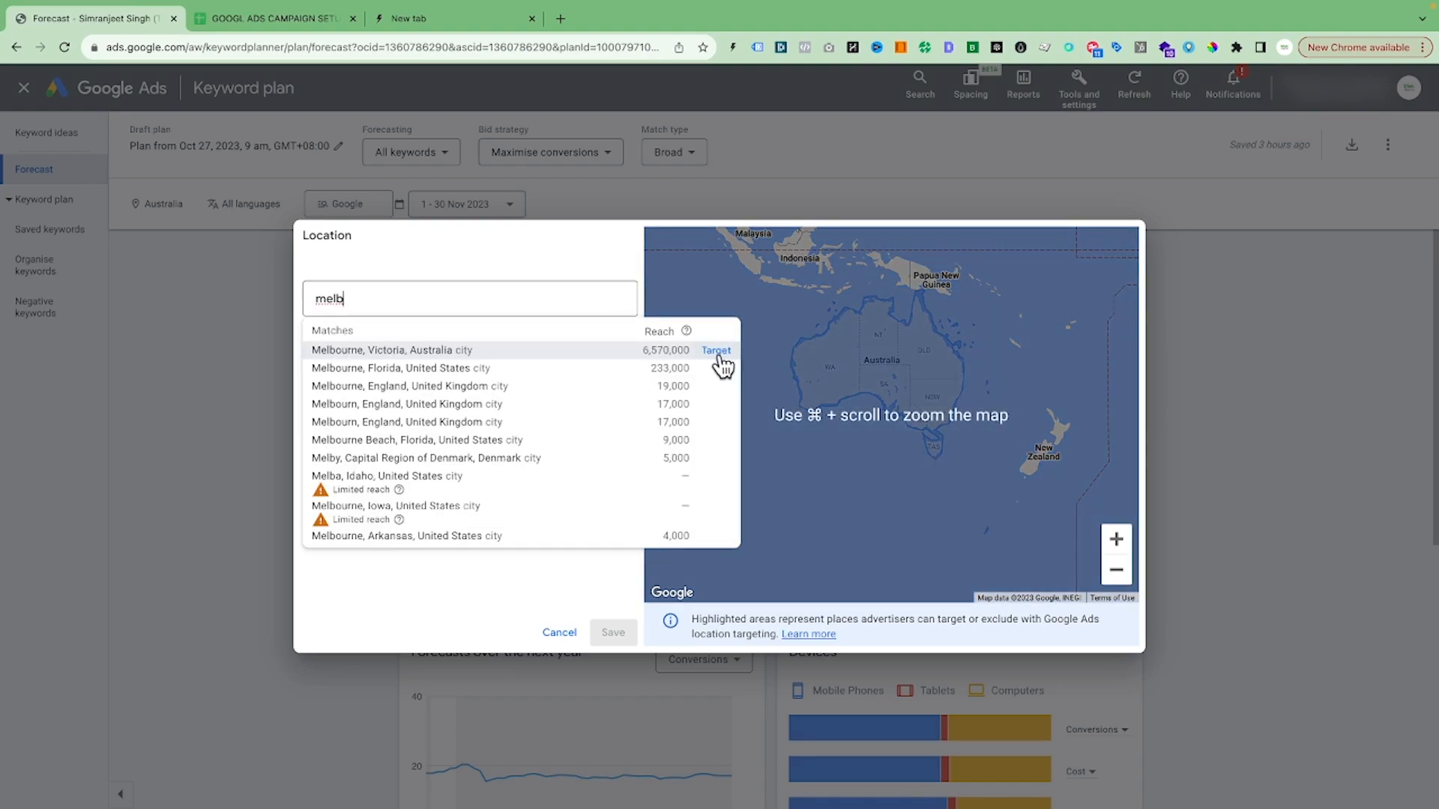
left_click(716, 350)
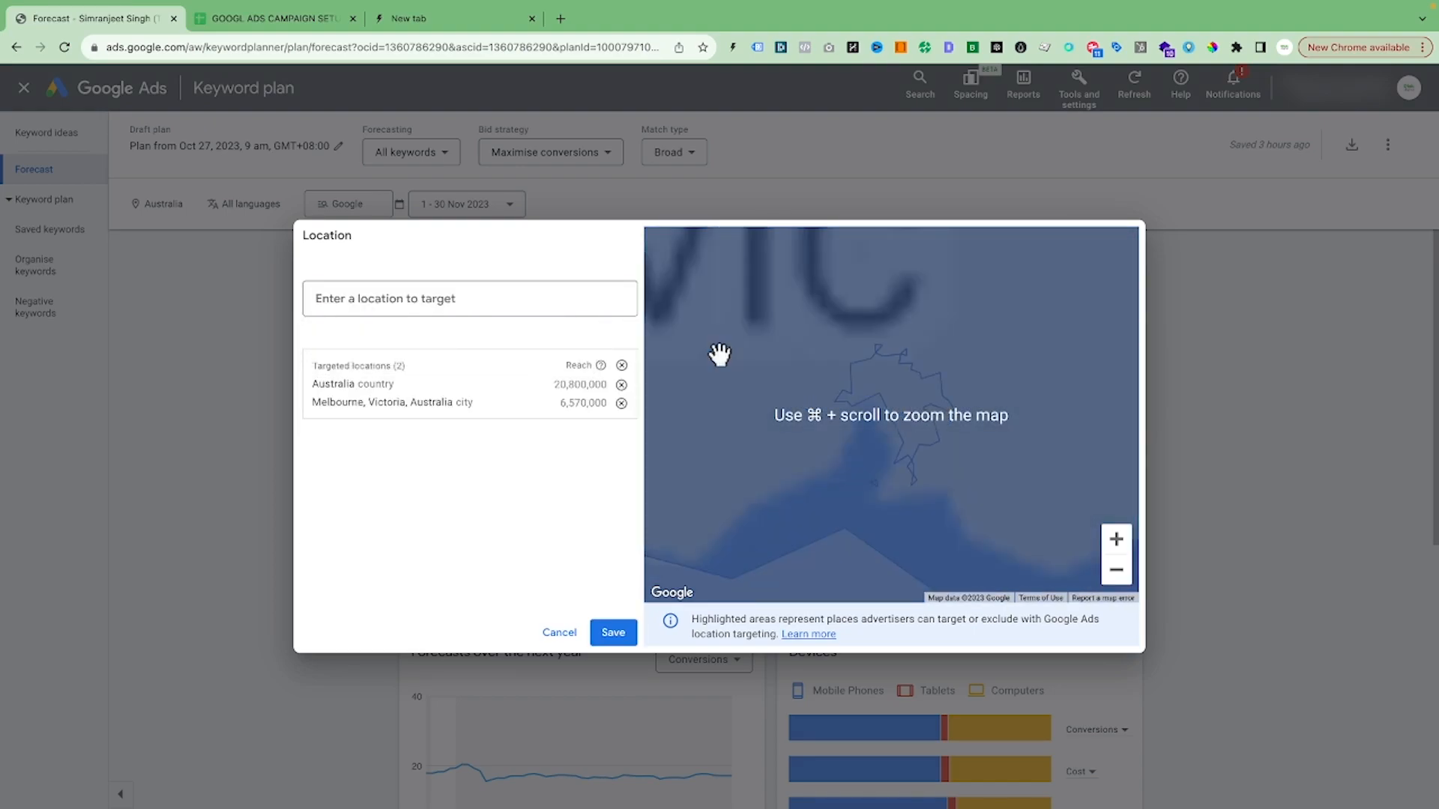
left_click(621, 386)
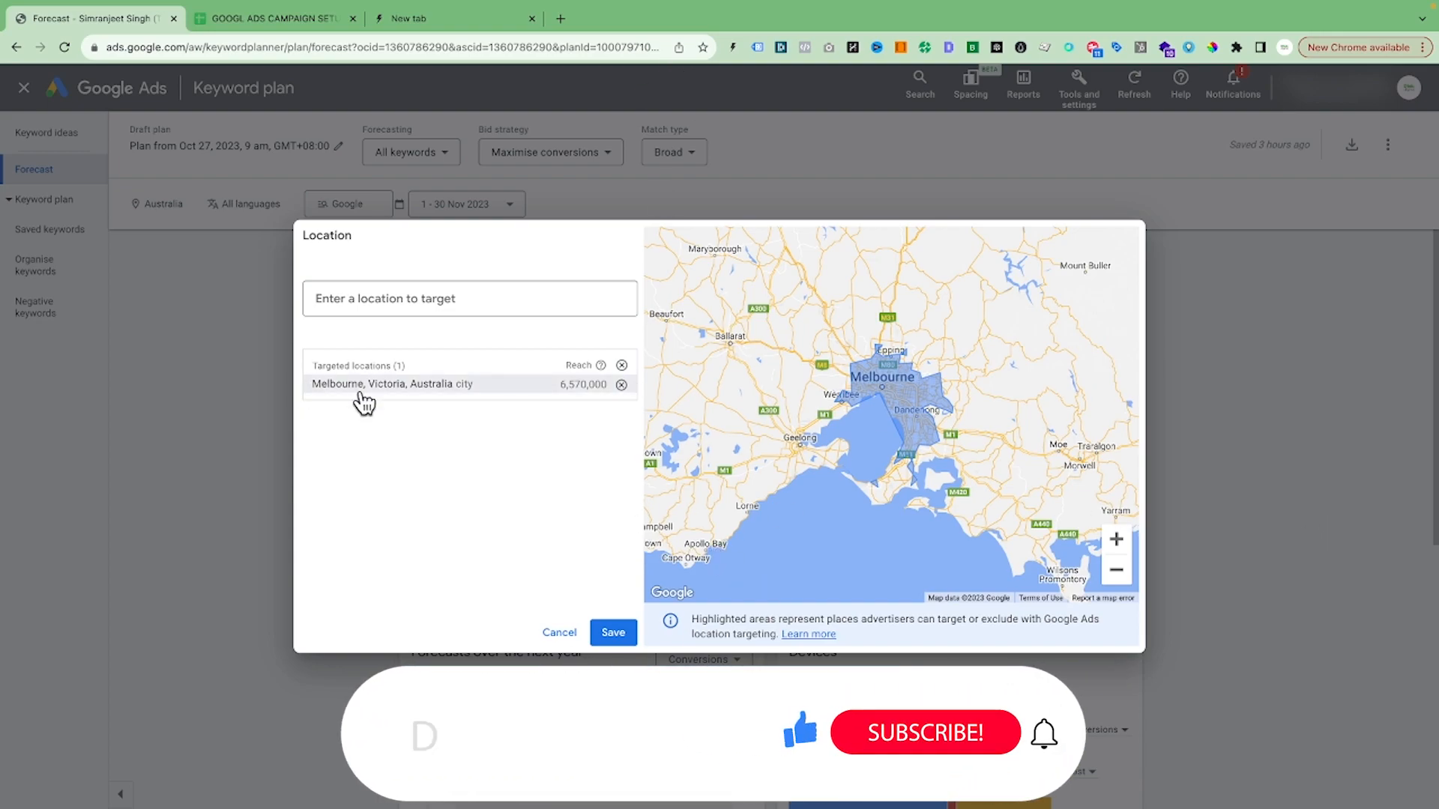
left_click(615, 632)
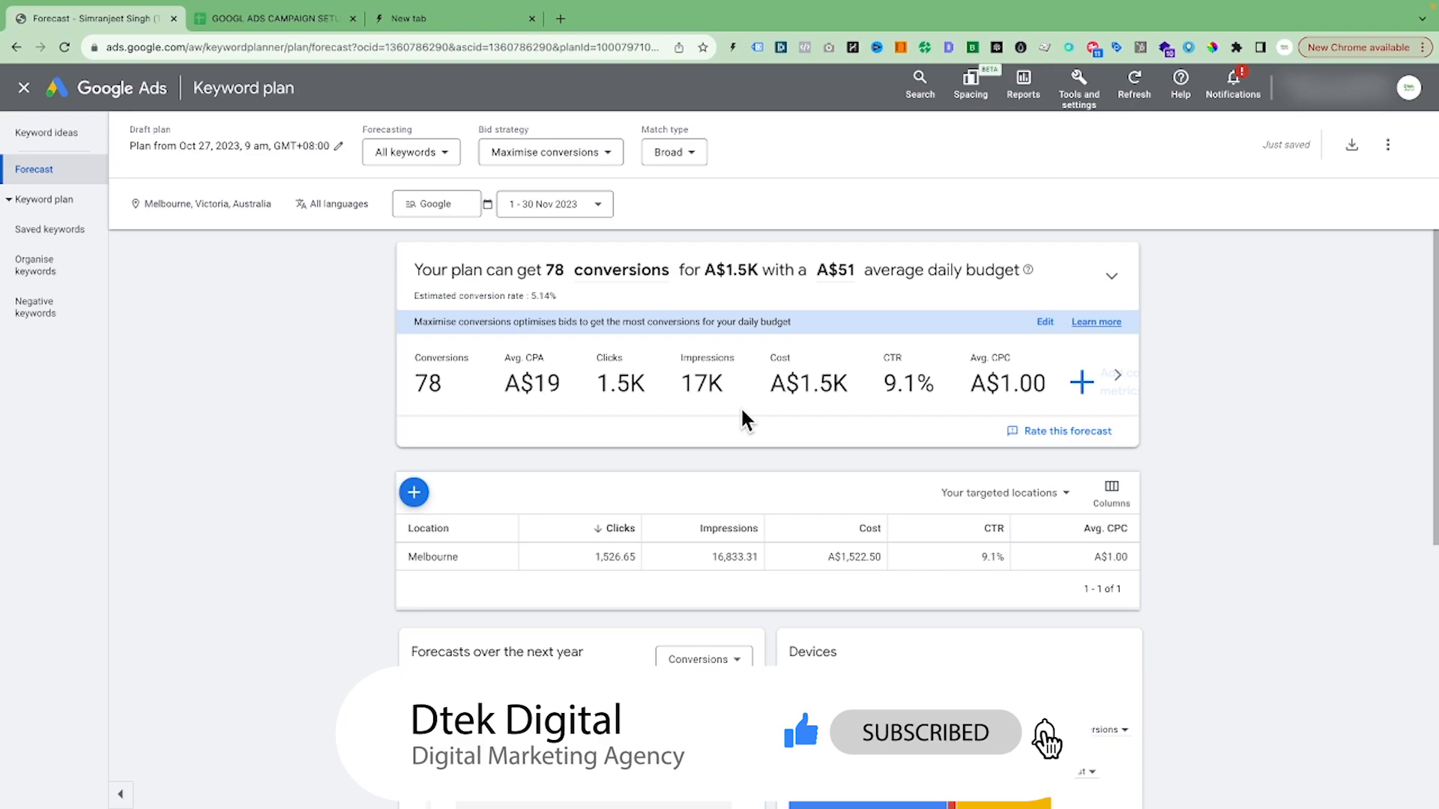
Step: Examine the forecast's conversions, average CPA, clicks, impressions, cost, CTR and average CPC for Melbourne
scroll(474, 432, "down", 1)
scroll(420, 379, "up", 1)
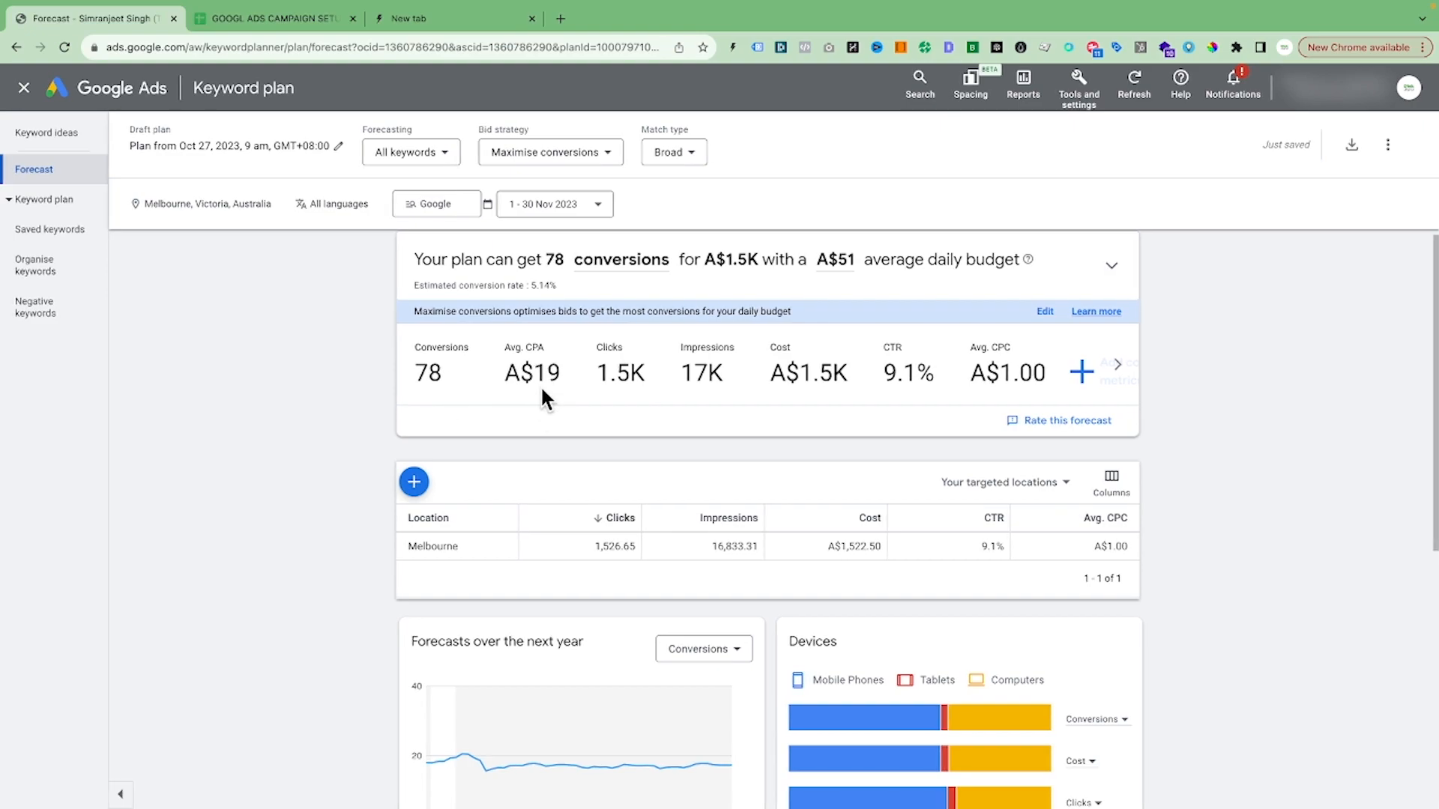
scroll(586, 382, "up", 1)
scroll(637, 380, "down", 2)
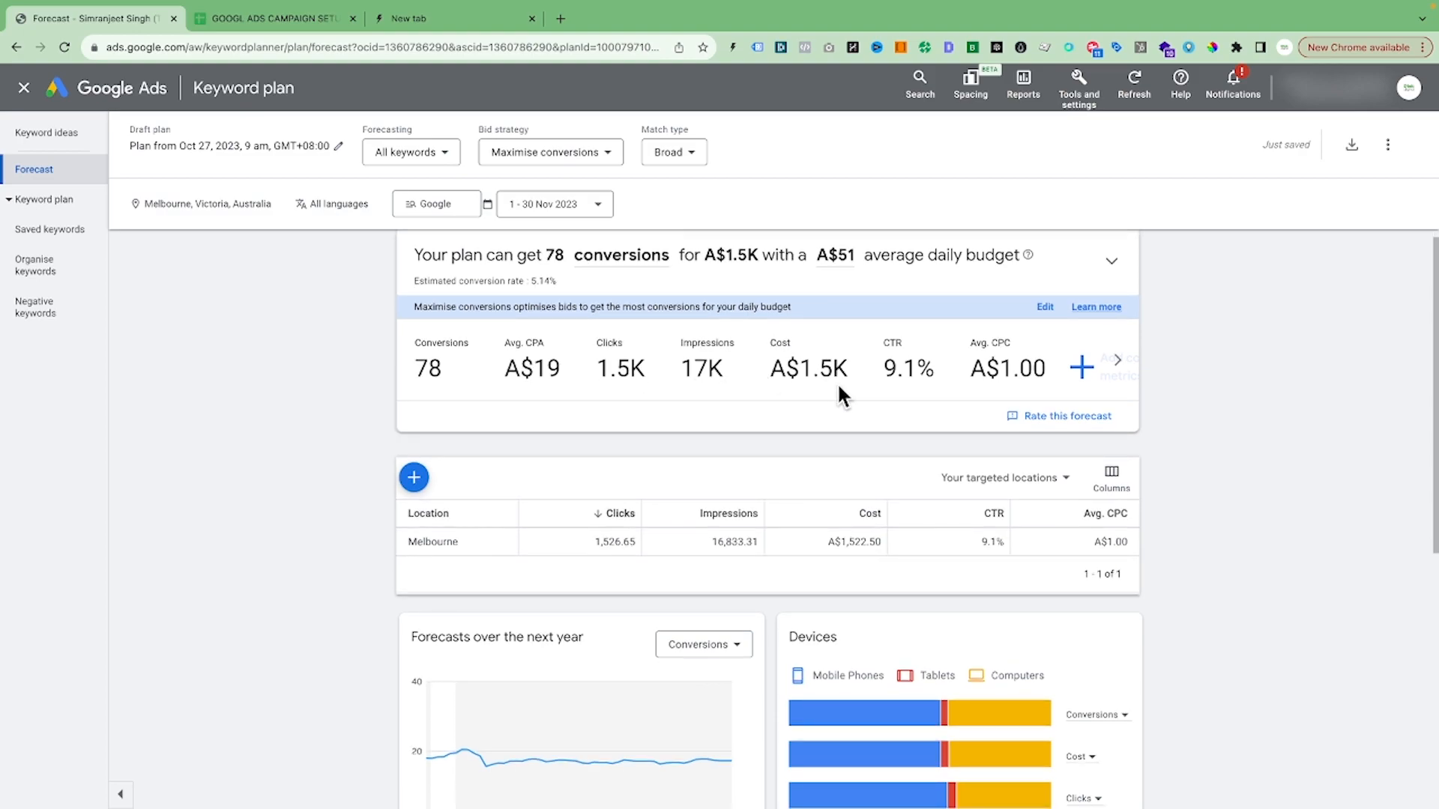
scroll(871, 375, "up", 2)
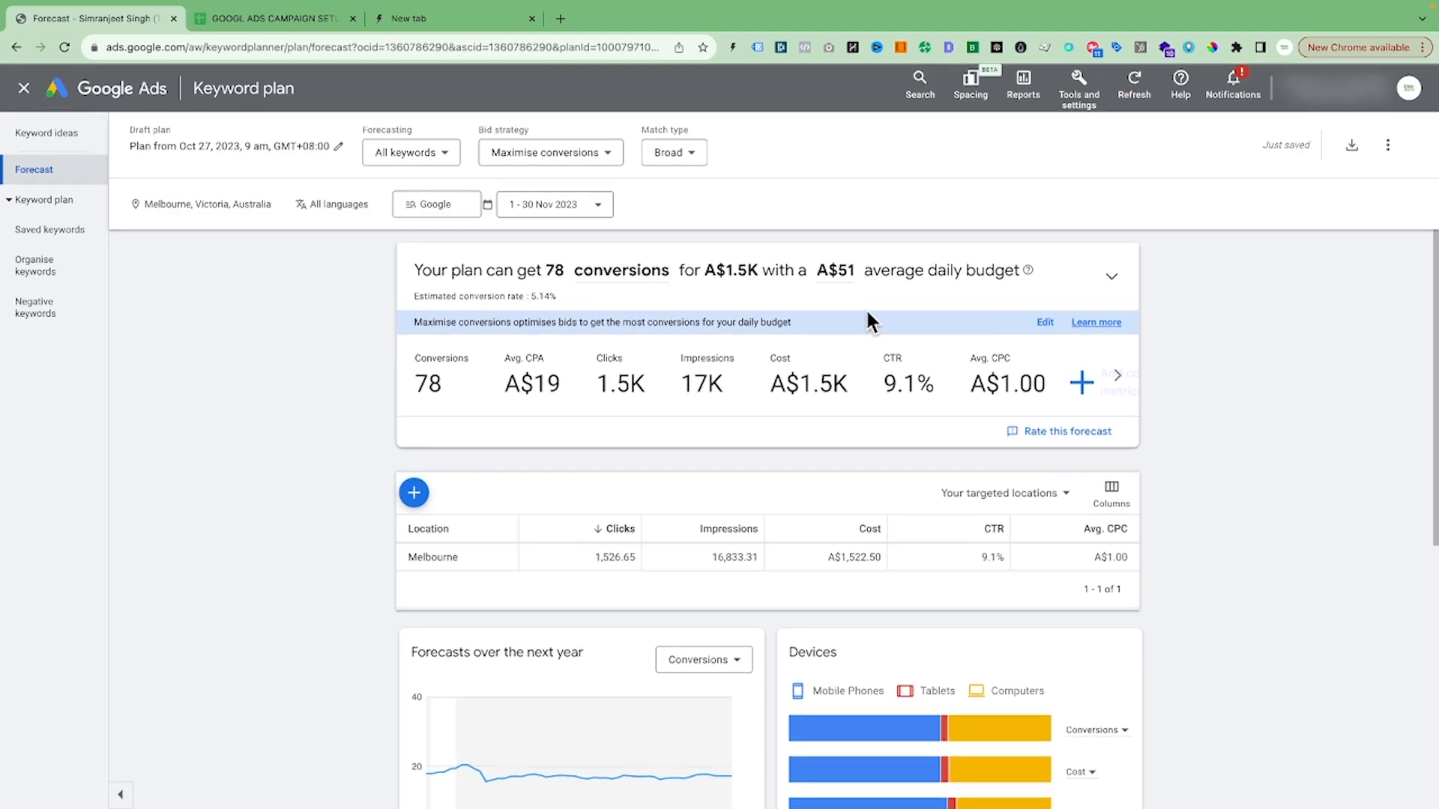
scroll(869, 329, "down", 1)
scroll(902, 356, "up", 1)
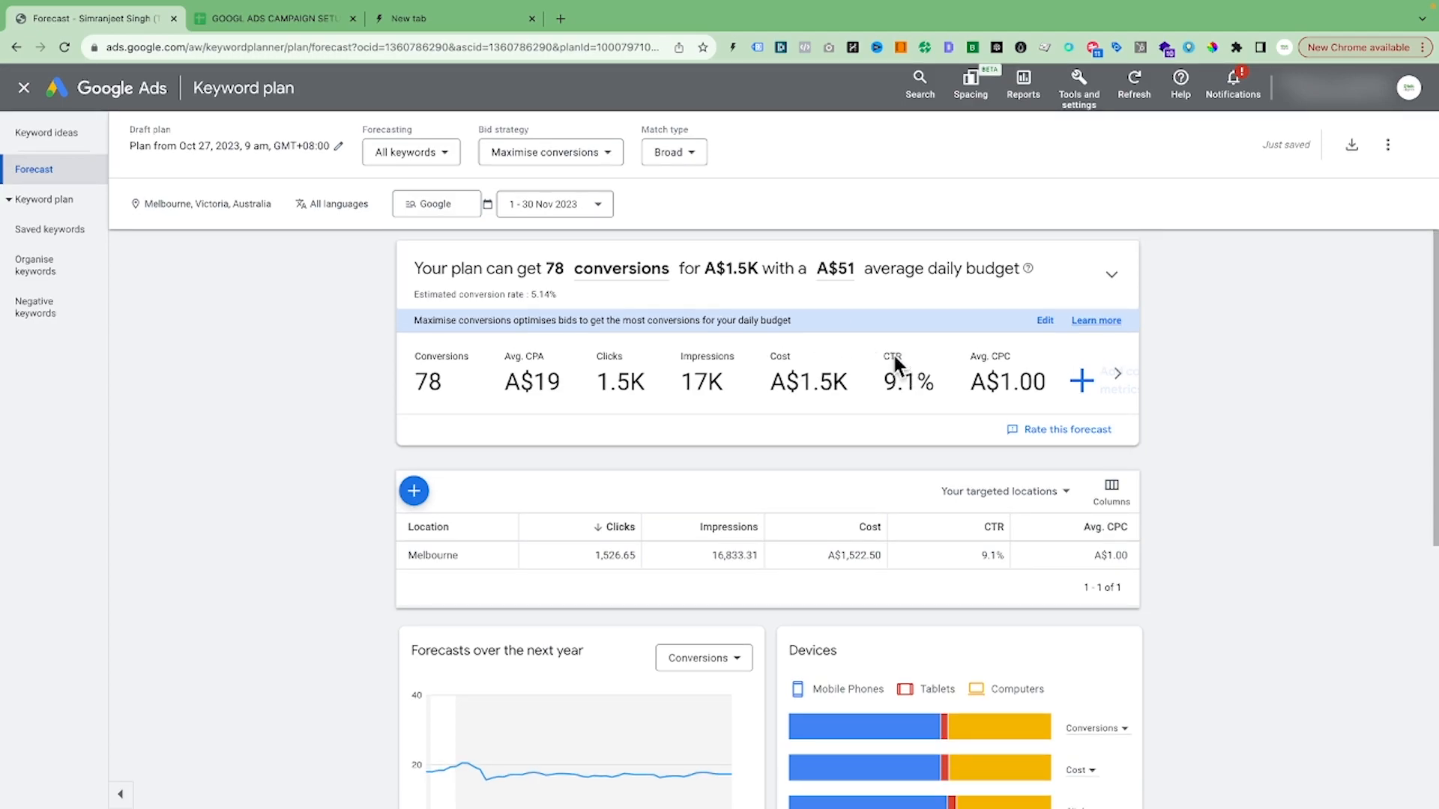
Step: Set the forecast's average daily budget to A$100
left_click(839, 270)
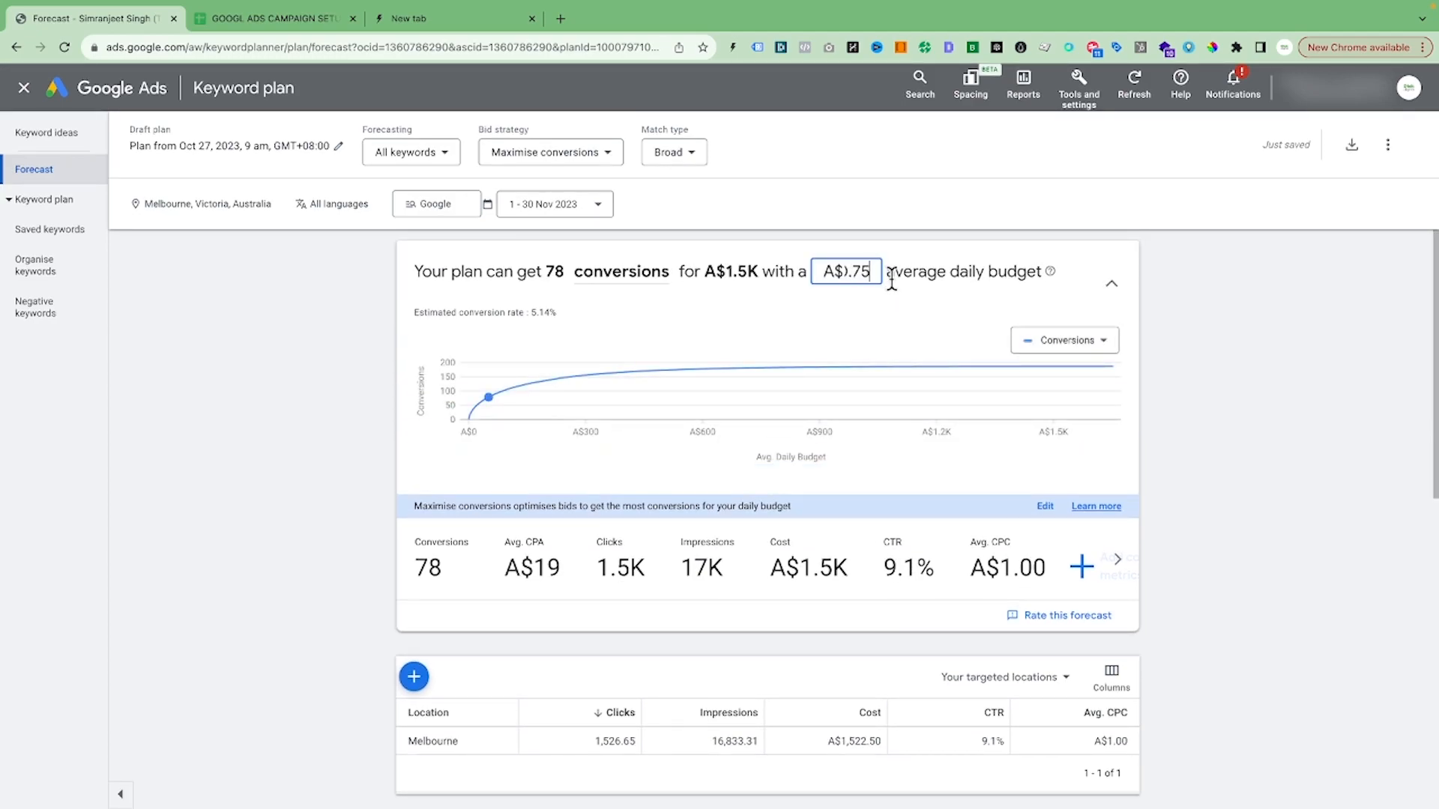
type("50")
type("100")
left_click(951, 302)
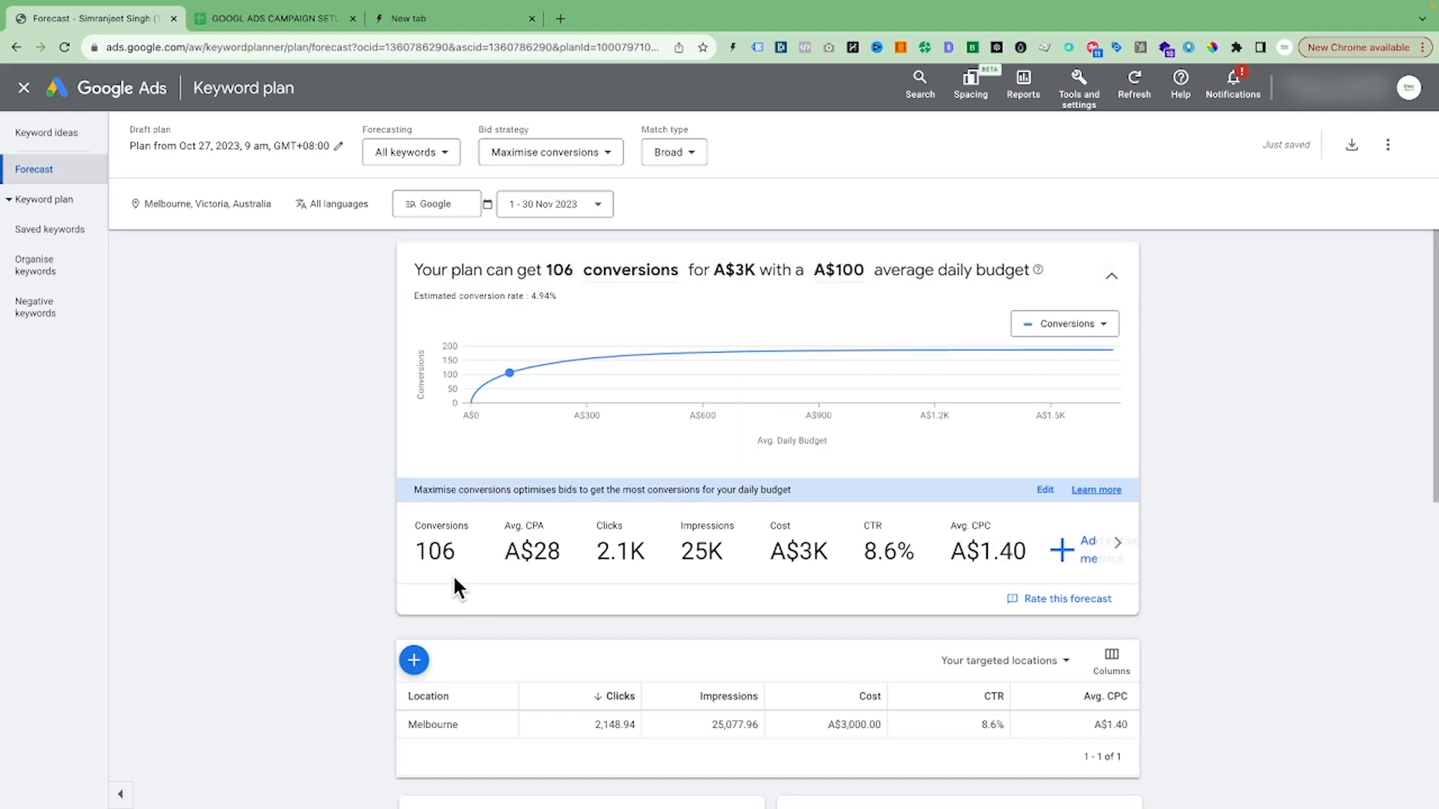
Step: Change the forecast's bid strategy to Manual CPC
scroll(854, 517, "down", 1)
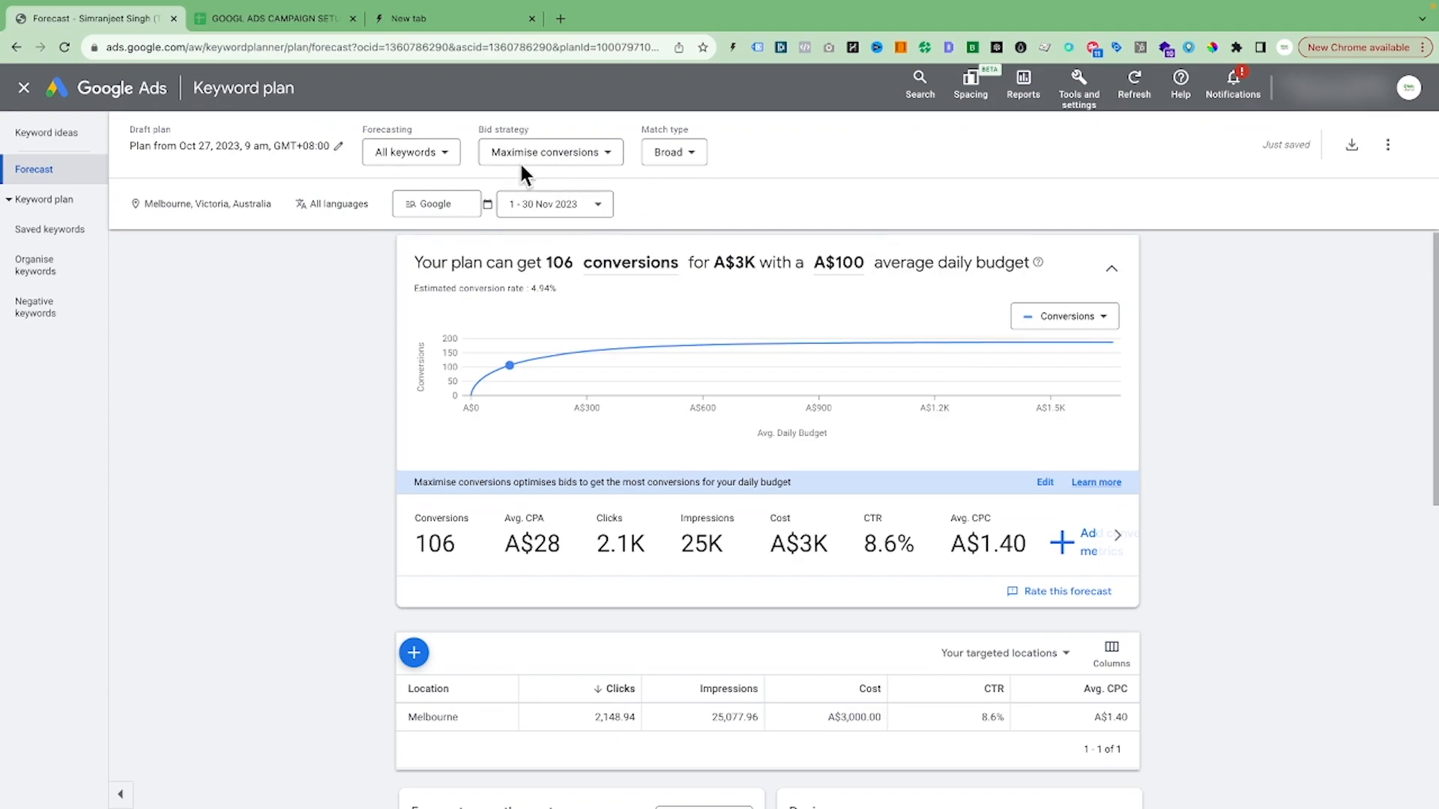
left_click(573, 153)
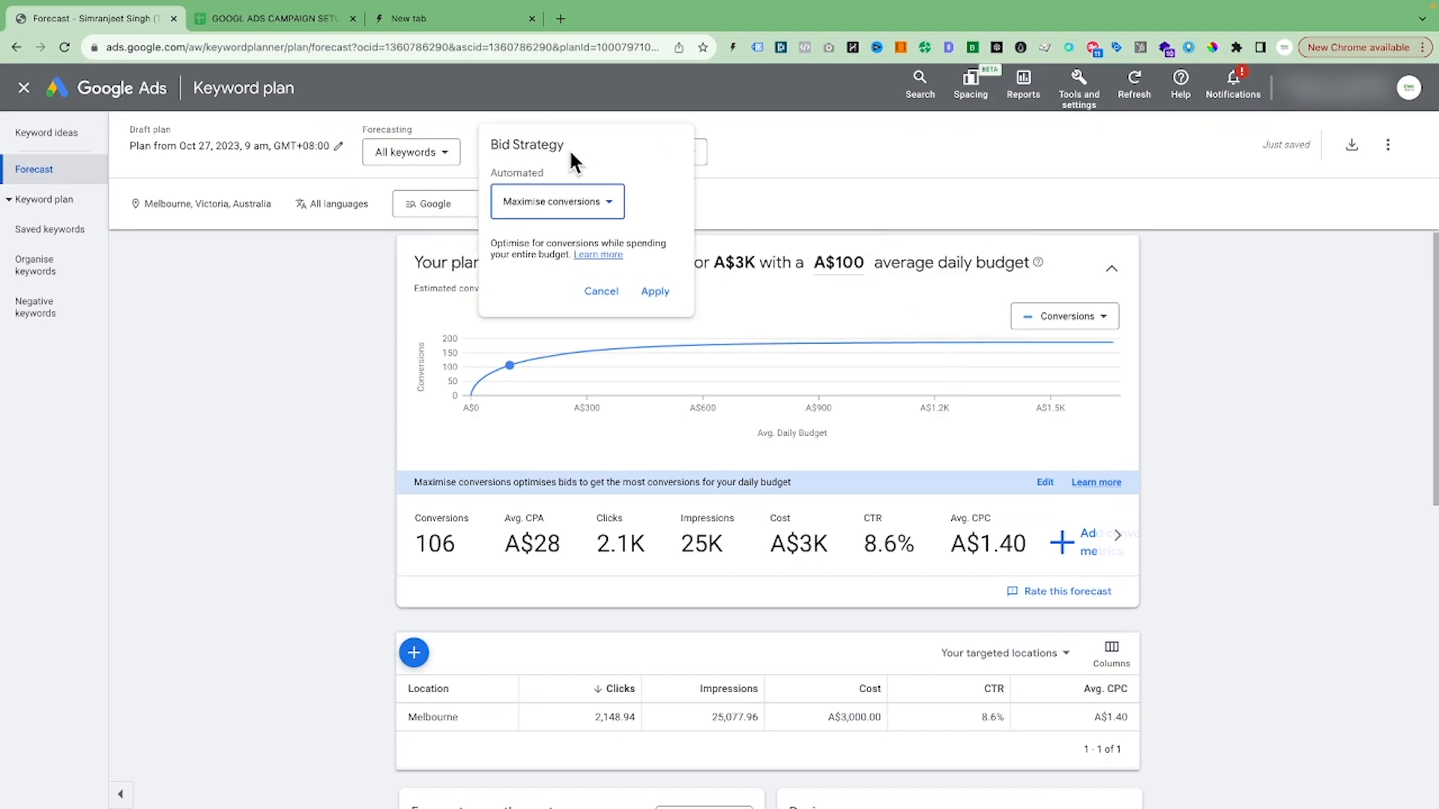
left_click(584, 211)
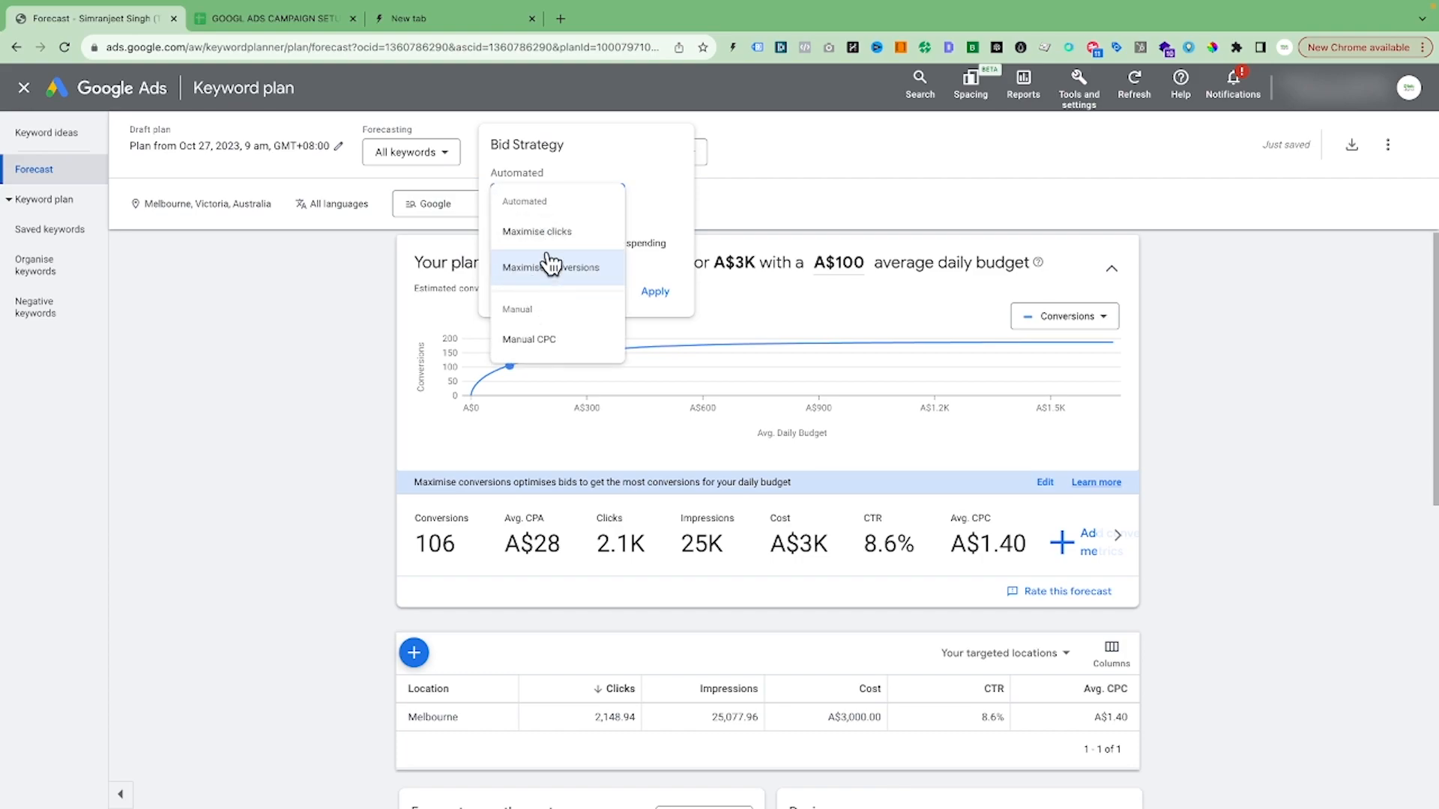
left_click(546, 344)
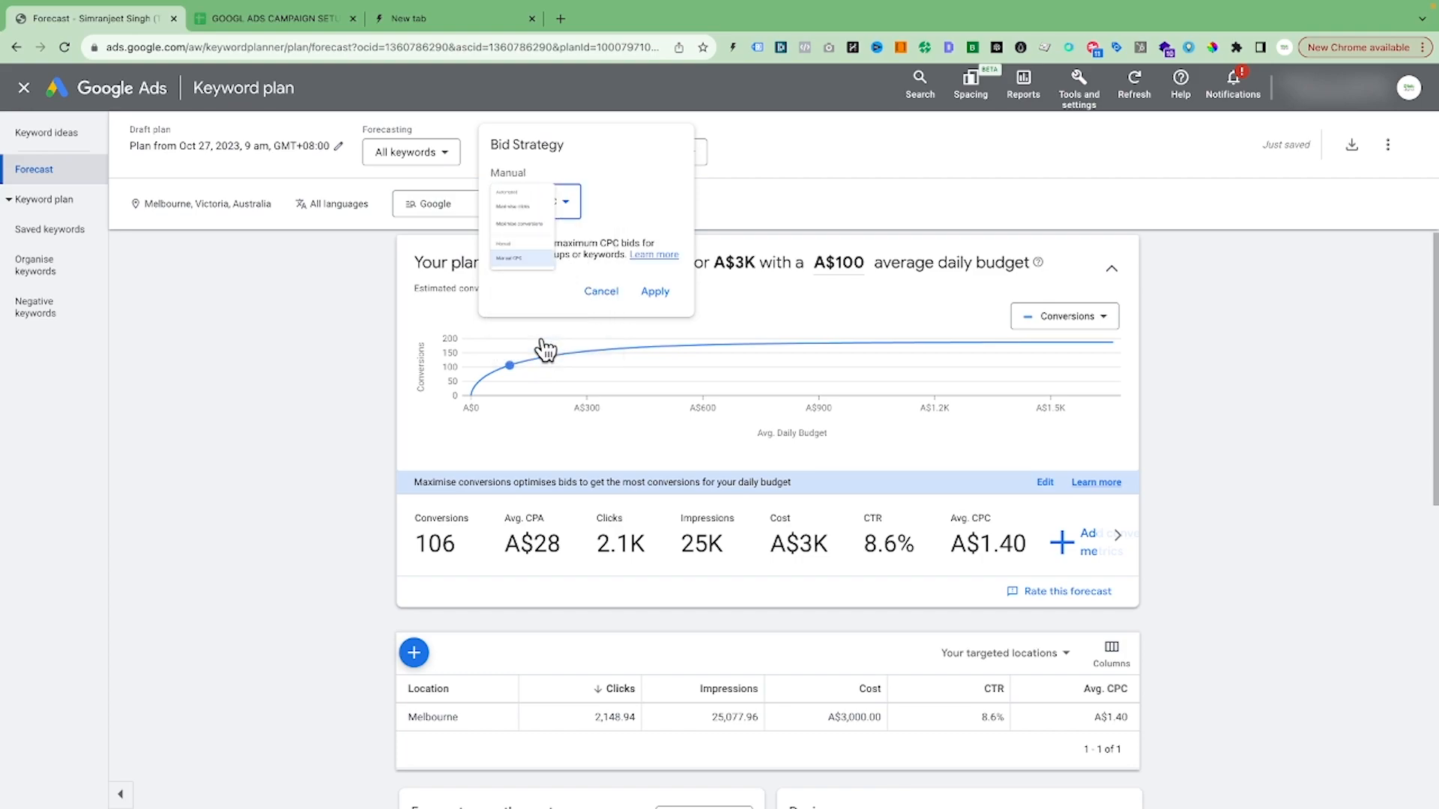
left_click(655, 291)
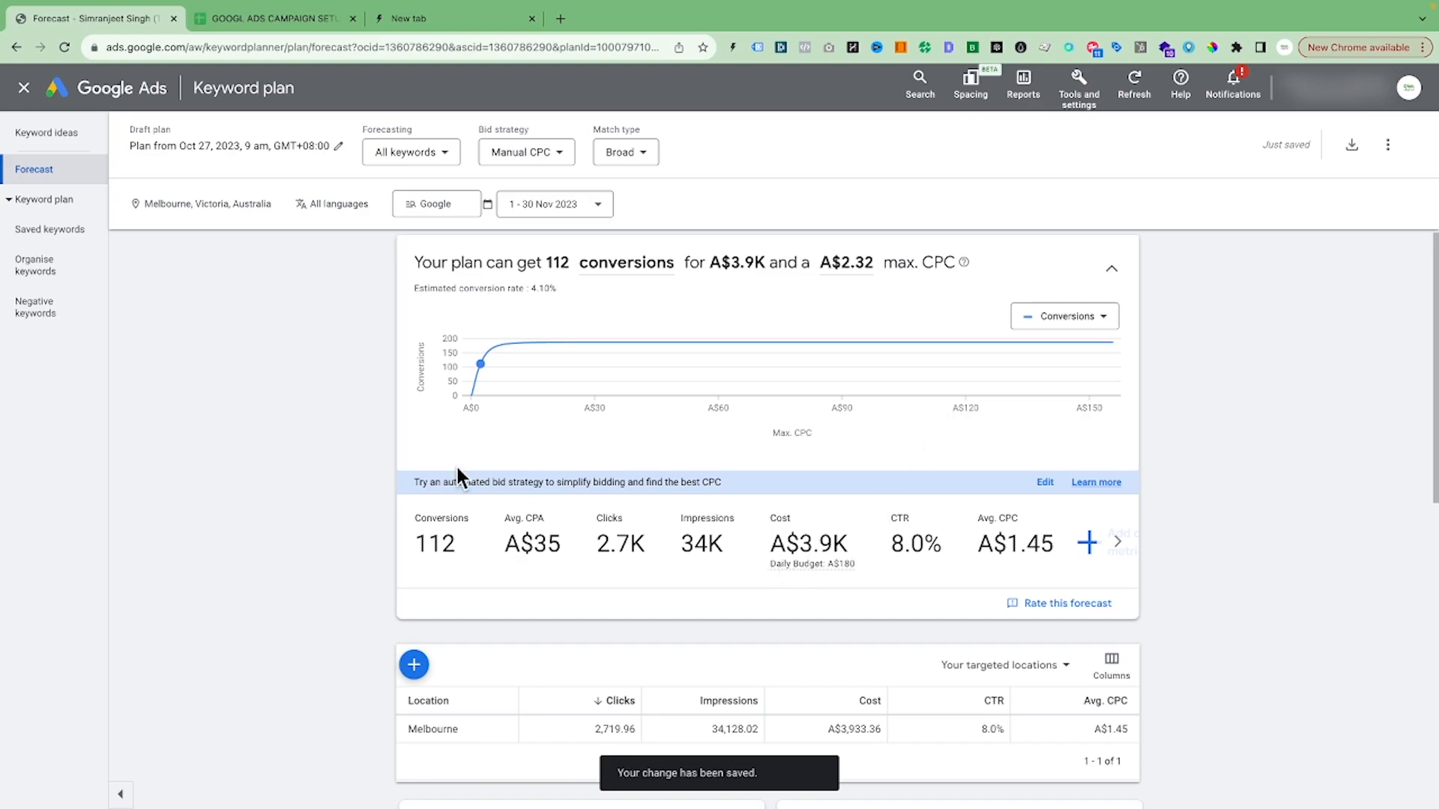
Step: Set the forecast's max. CPC to A$3.50
scroll(744, 442, "down", 1)
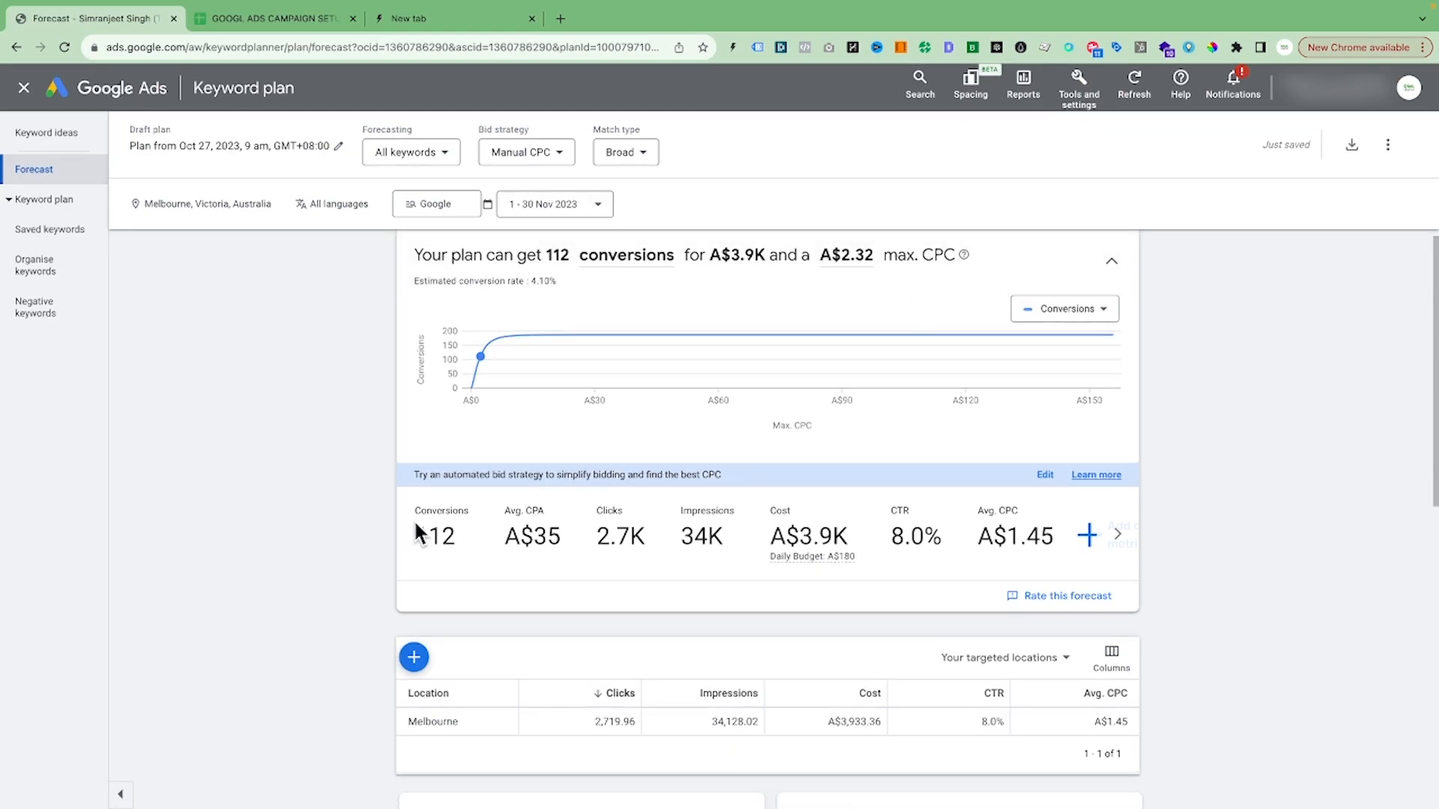
left_click(854, 257)
key("BackSpace")
key("BackSpace")
key("BackSpace")
key("BackSpace")
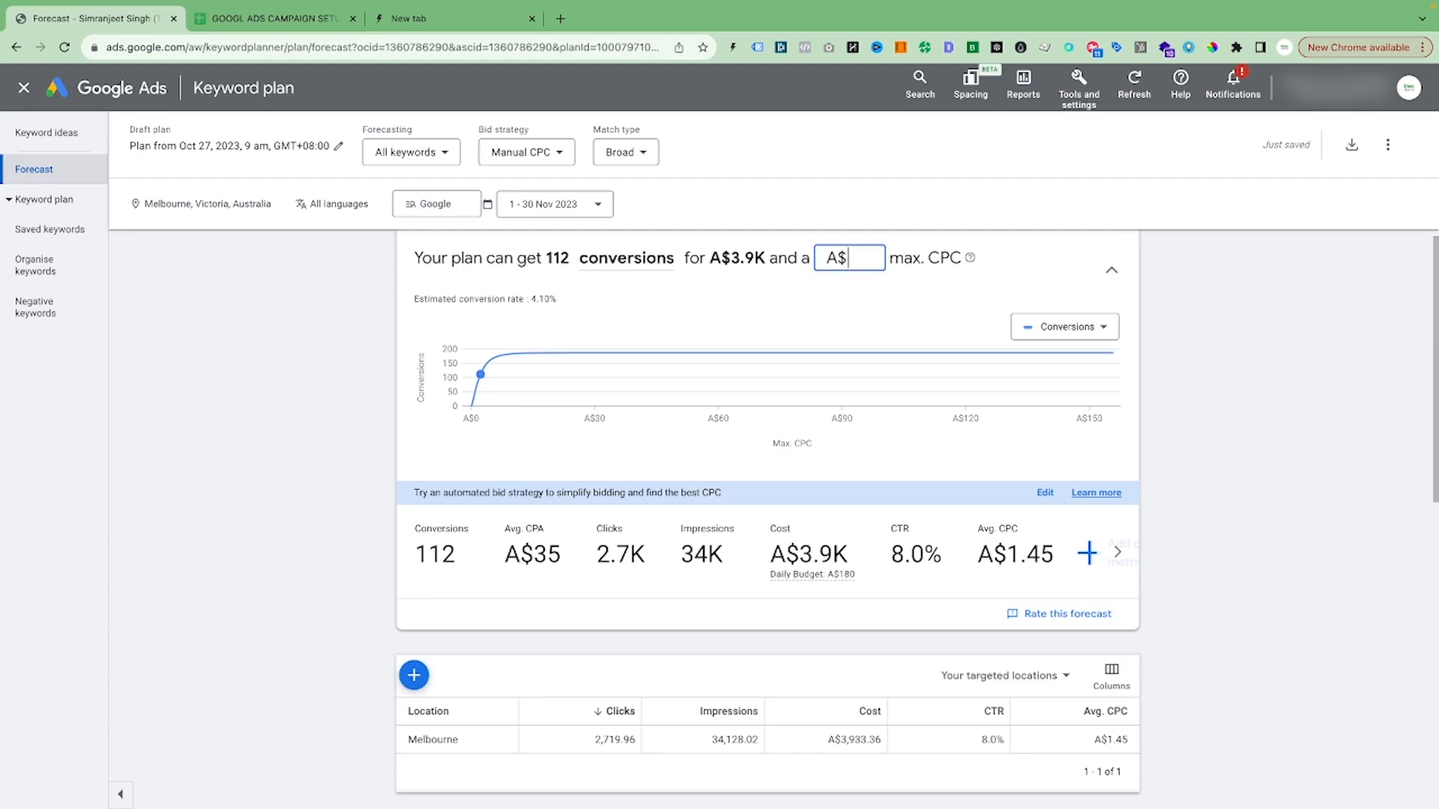
type("3.5")
key("Return")
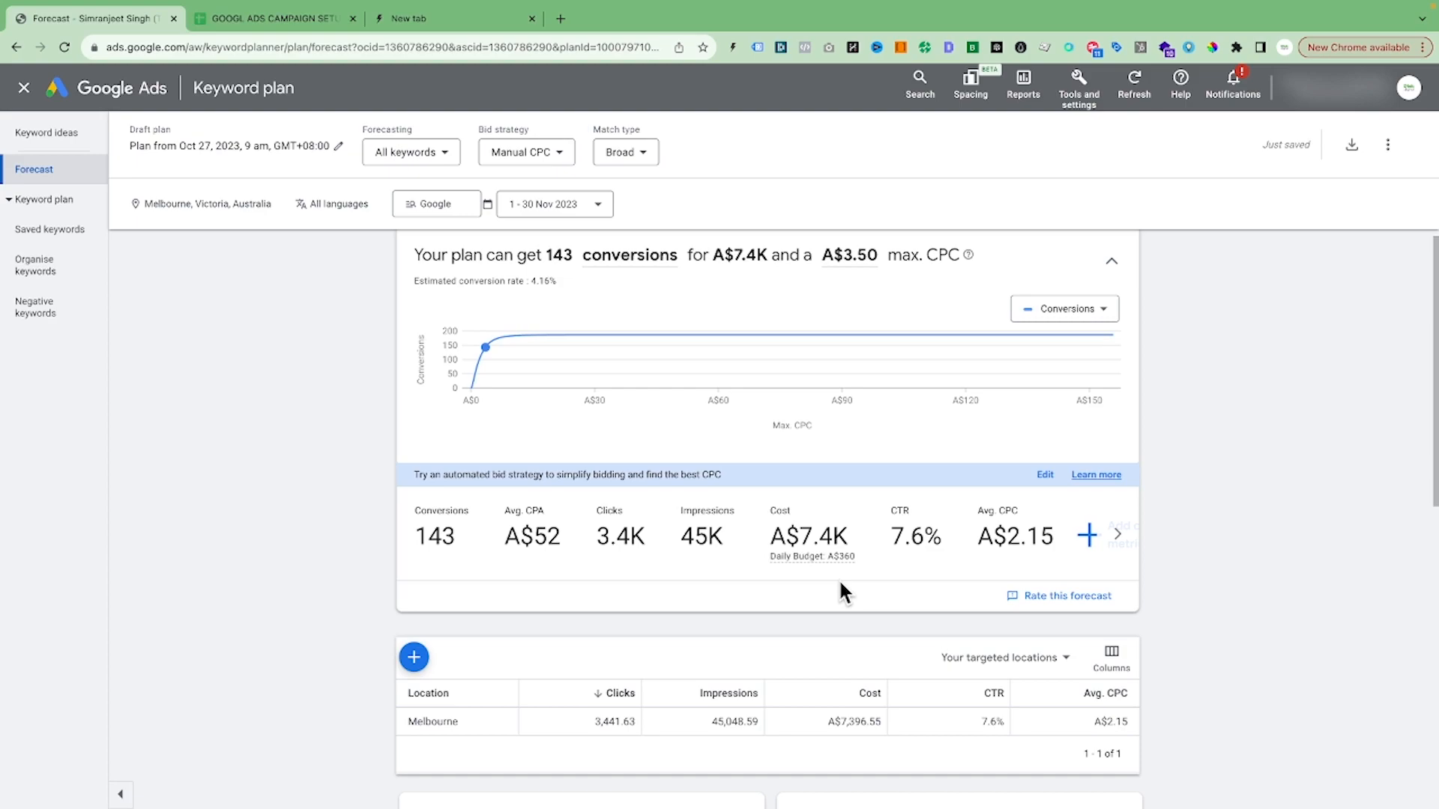
Step: Change the plan's keyword match type to Phrase and check the updated forecast
left_click(638, 157)
left_click(653, 187)
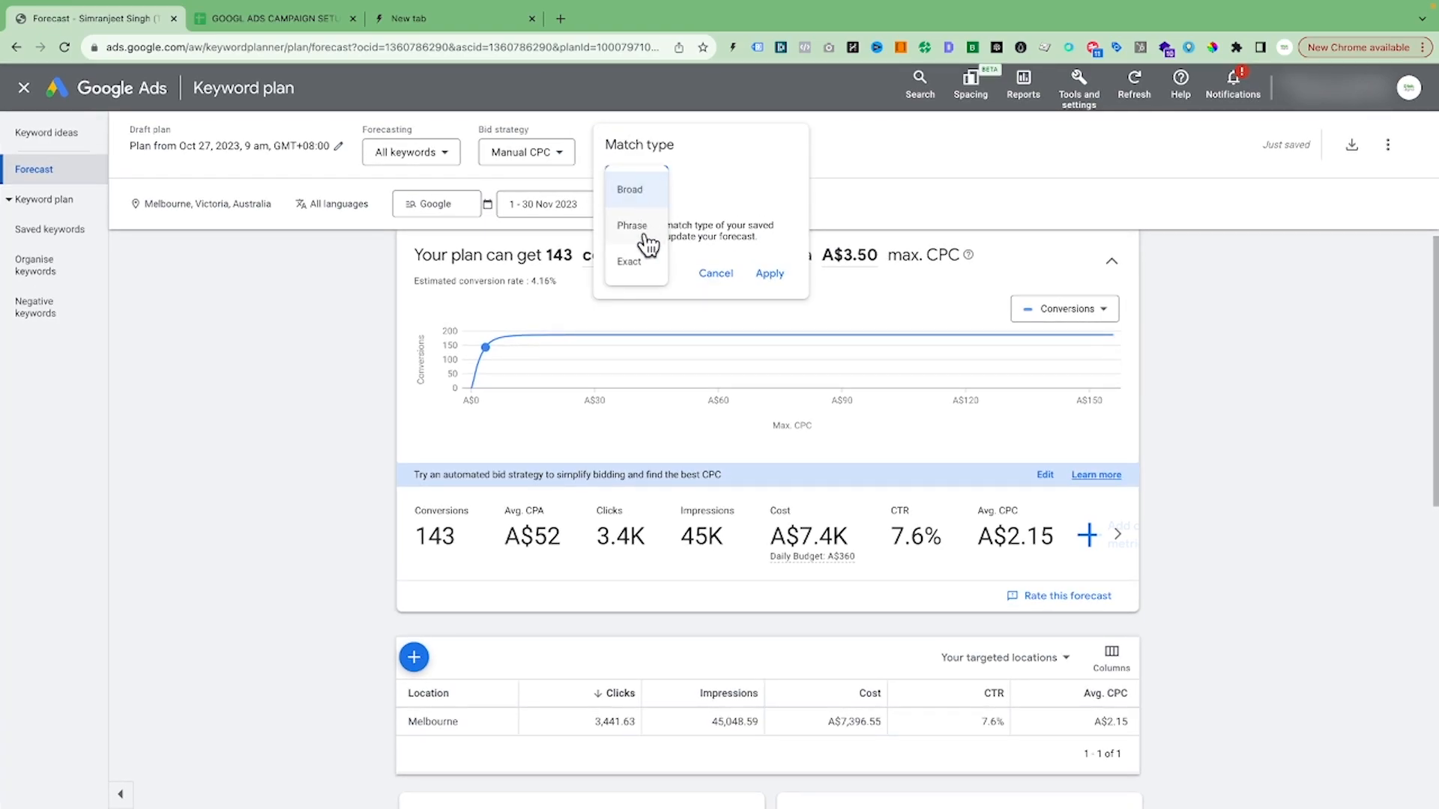
left_click(641, 227)
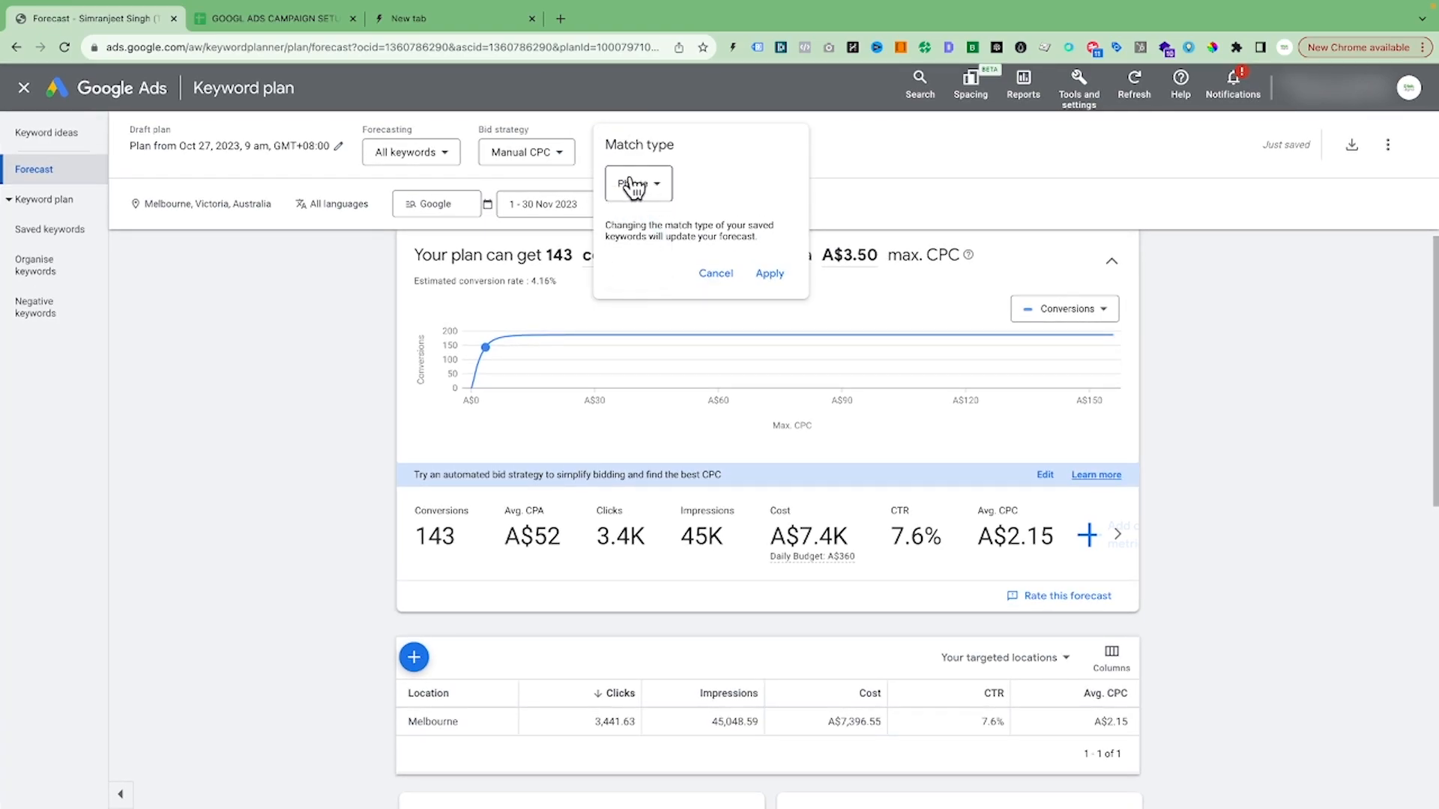
left_click(769, 274)
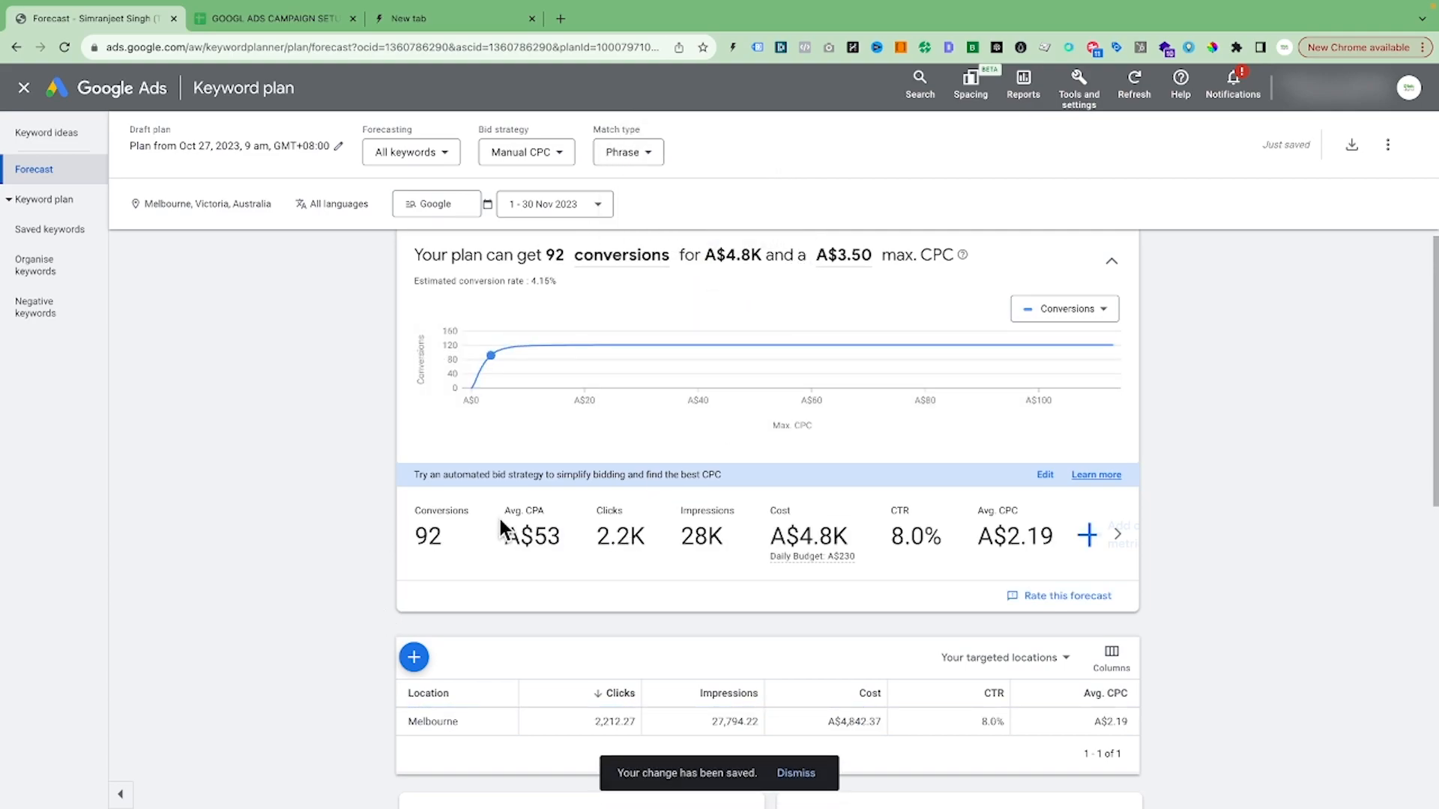
scroll(429, 549, "down", 2)
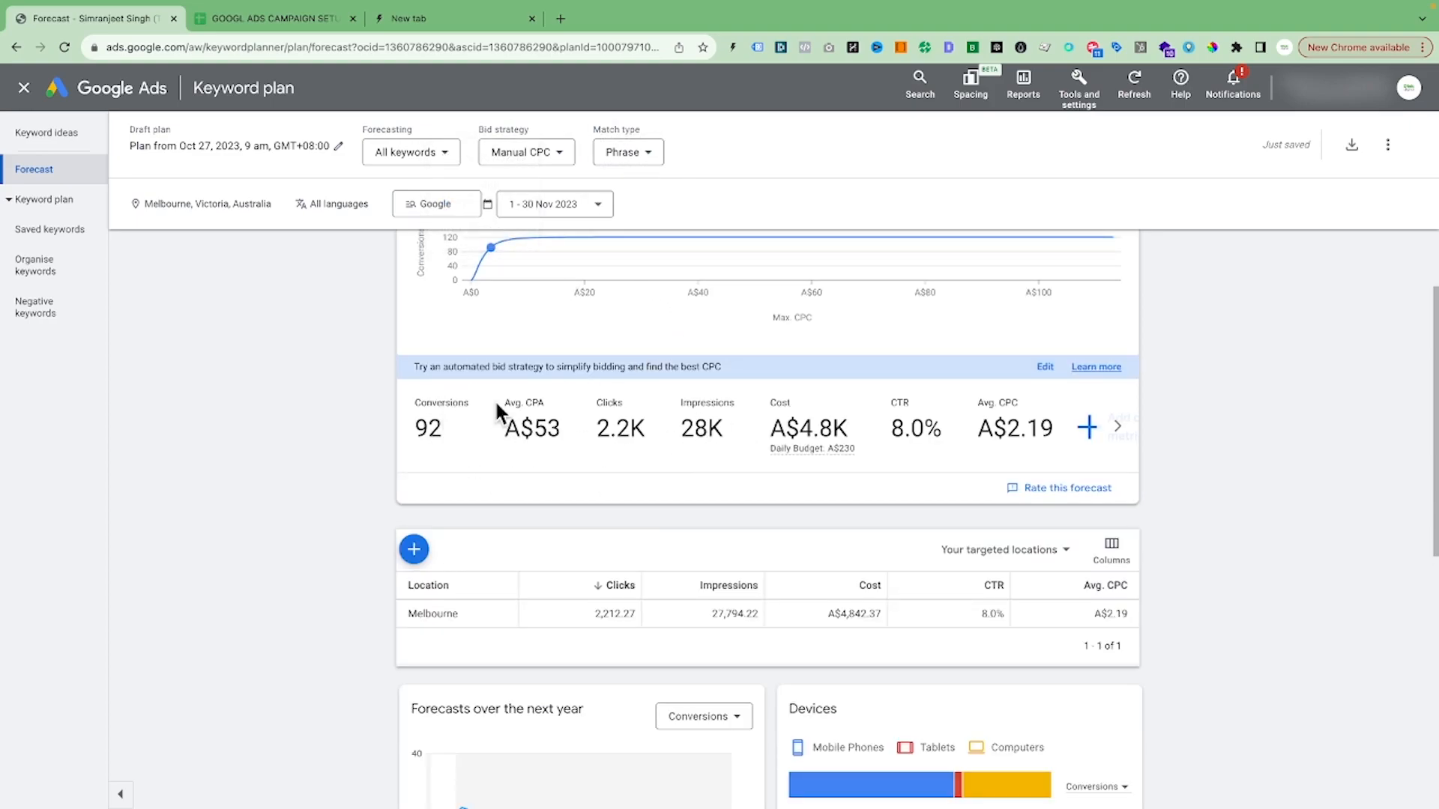
scroll(622, 592, "up", 2)
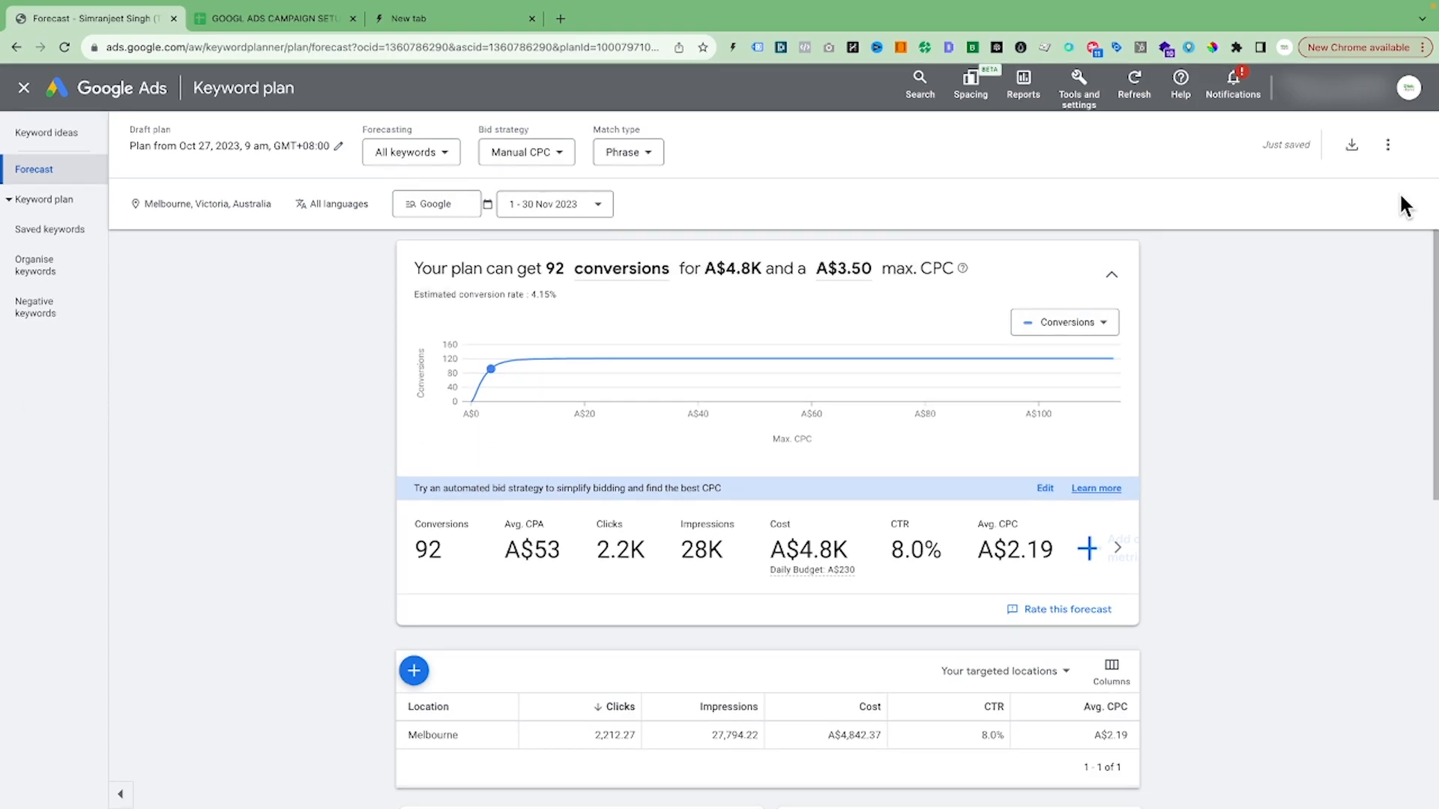
Step: Download all keyword forecasts to Google Sheets, saving the file in My drive
left_click(1351, 147)
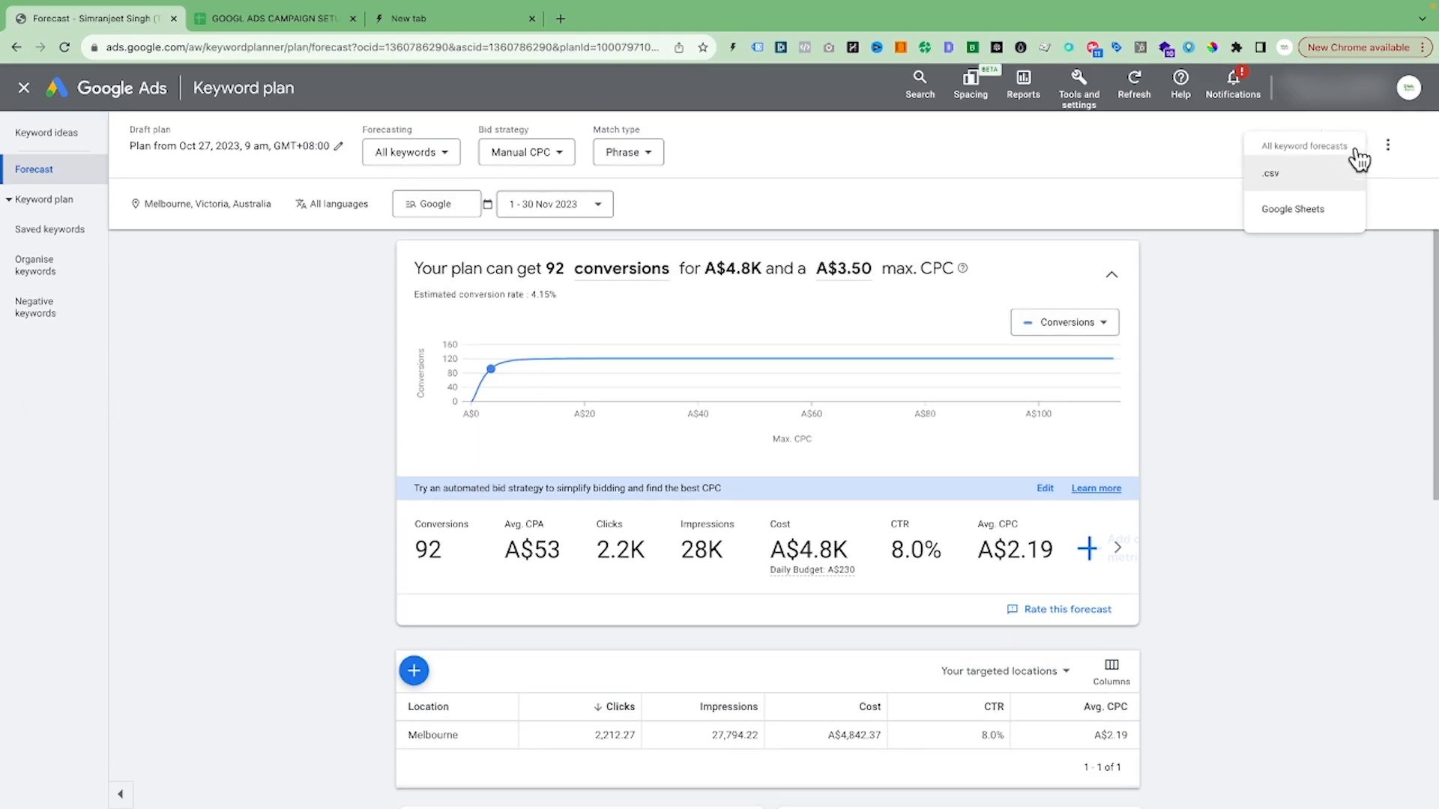
left_click(1293, 212)
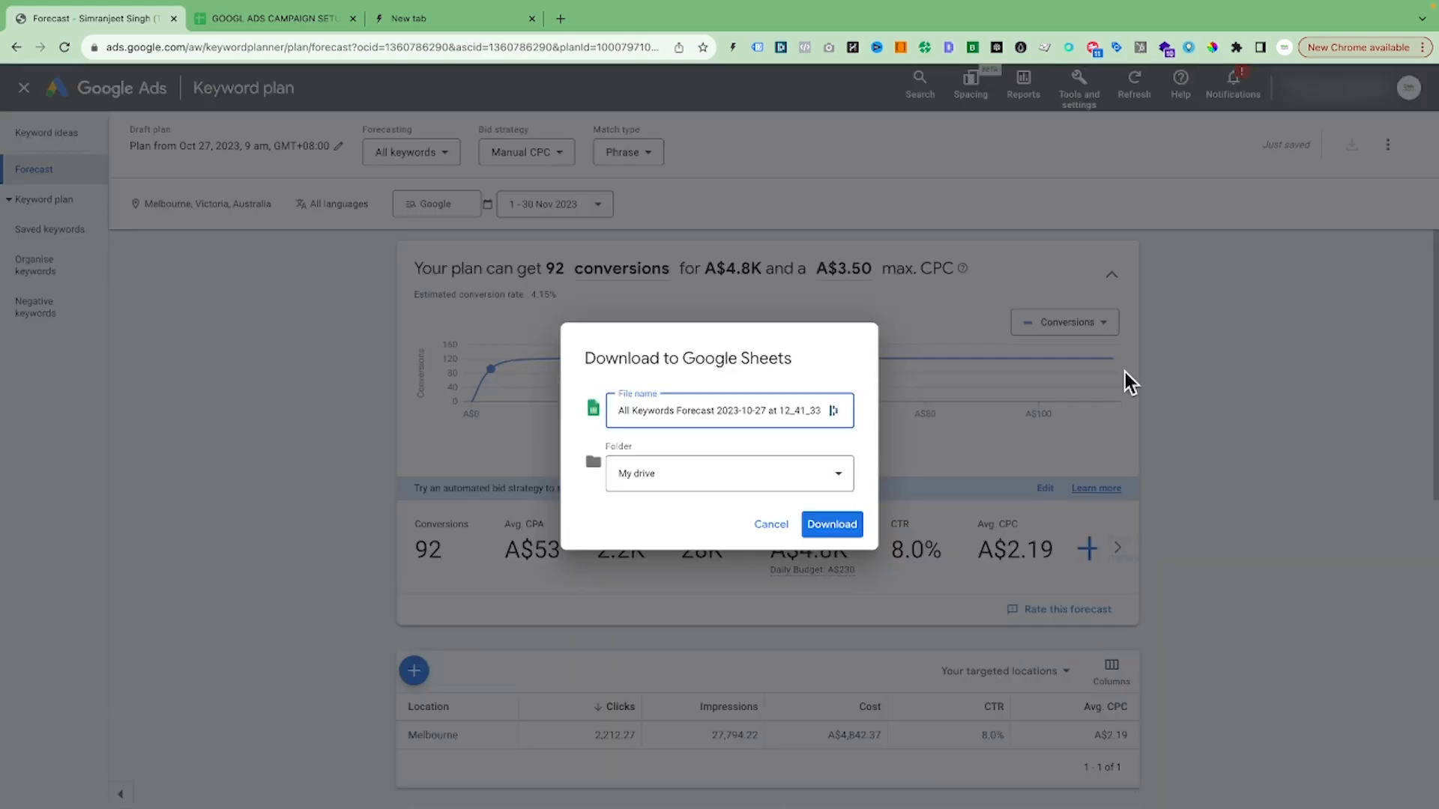
left_click(845, 528)
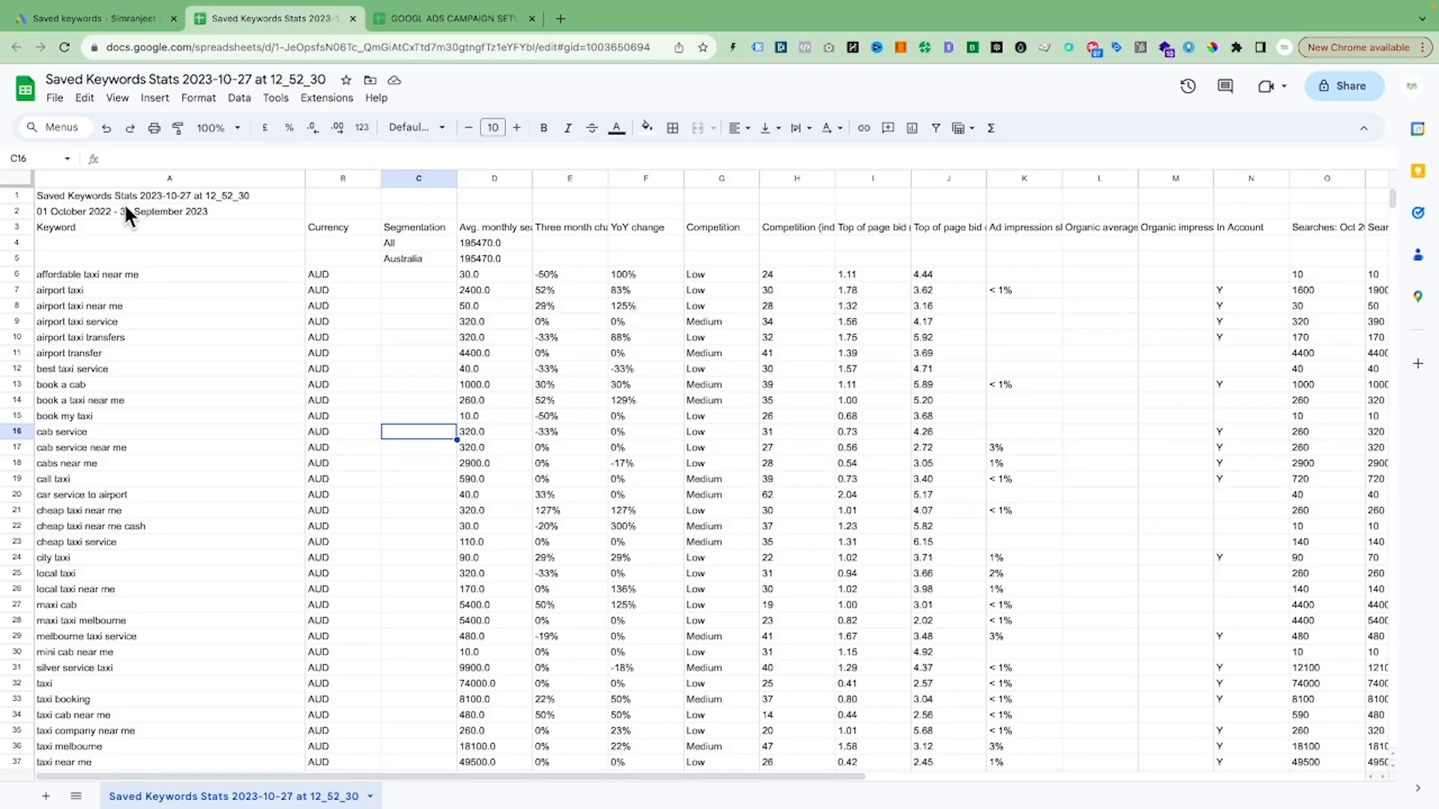
Step: In the Saved Keywords Stats sheet, delete the Currency, Segmentation, three-month change and YoY change columns, plus all columns from Ad impression share through Z
left_click_drag(17, 197, 21, 221)
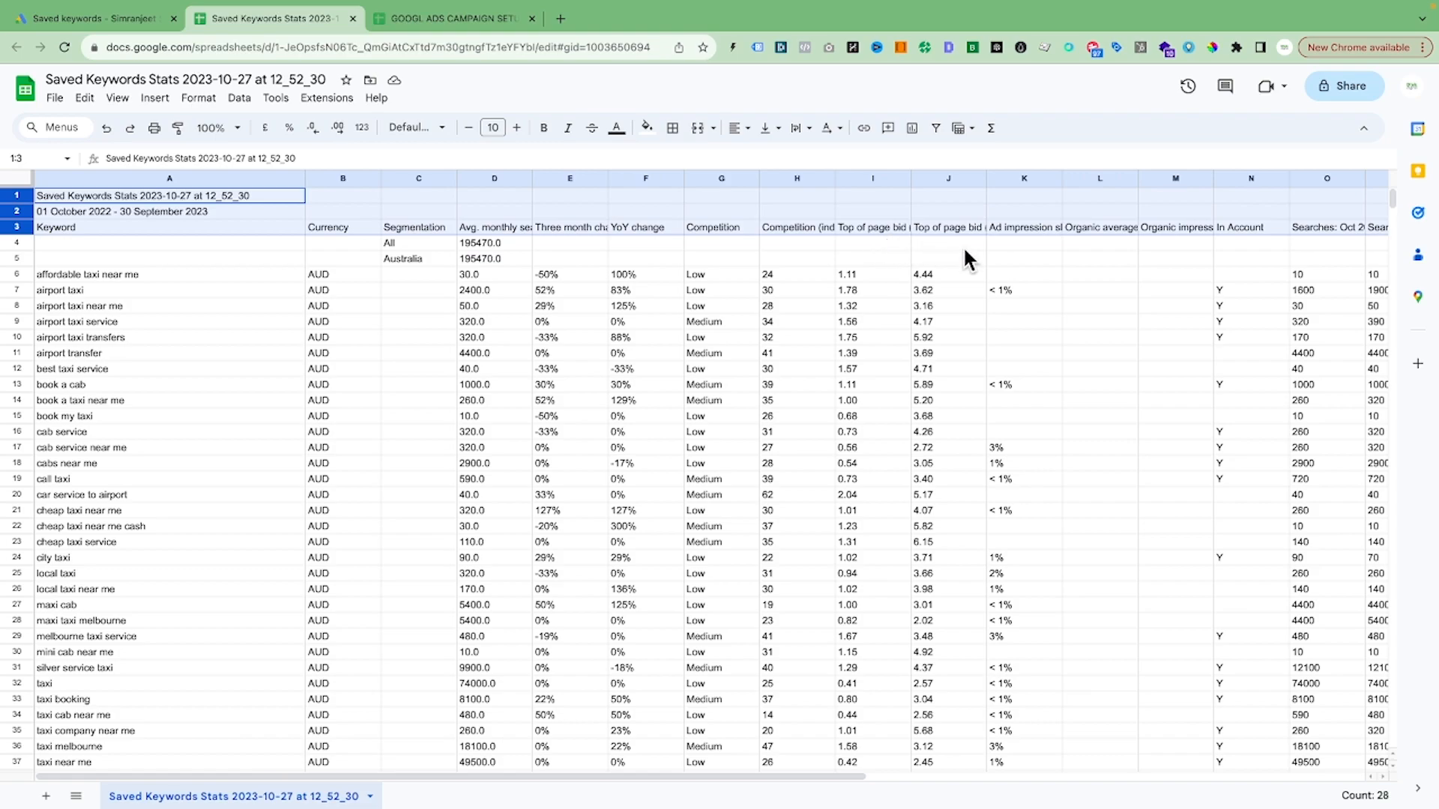
scroll(950, 264, "down", 1)
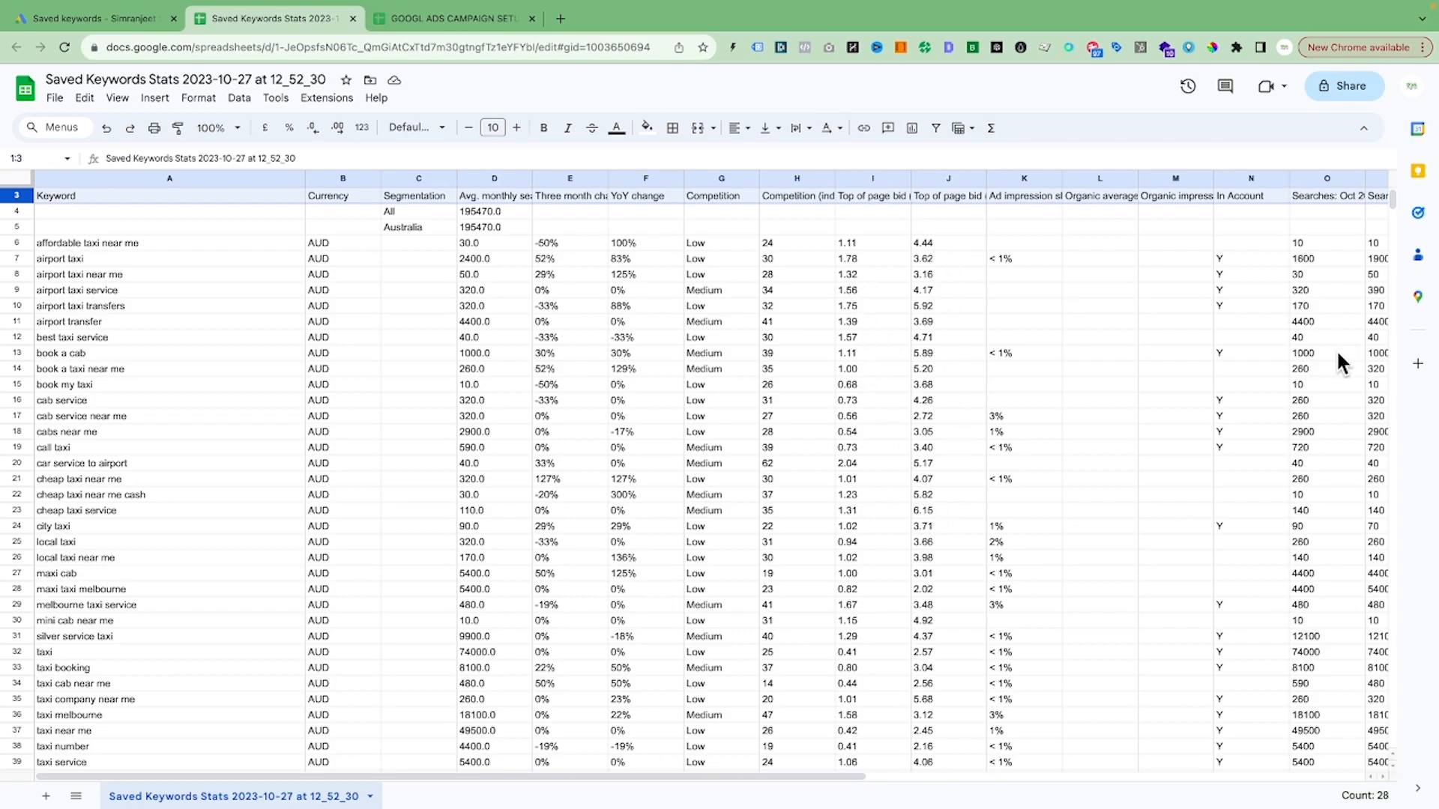
scroll(1338, 348, "right", 3)
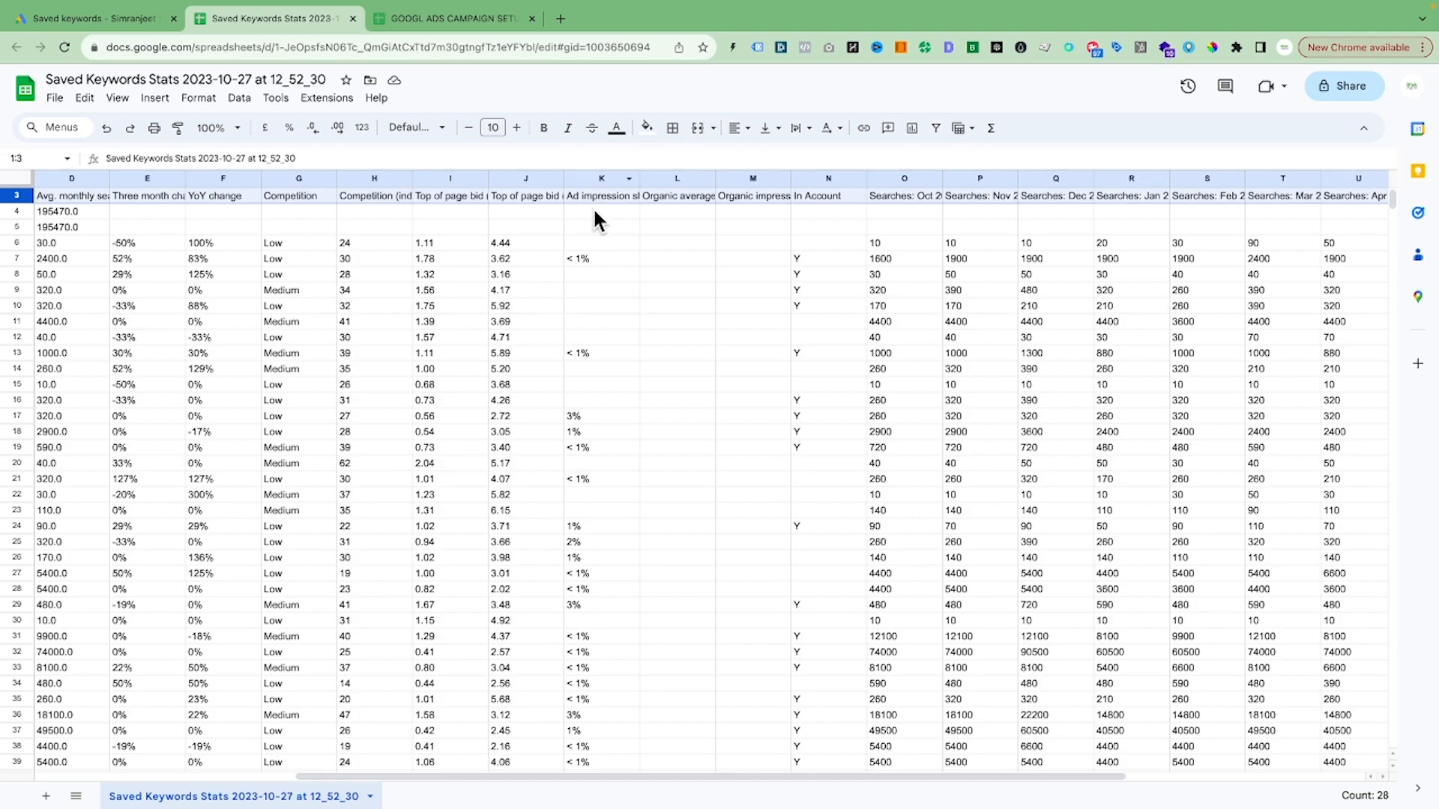
scroll(1222, 413, "right", 3)
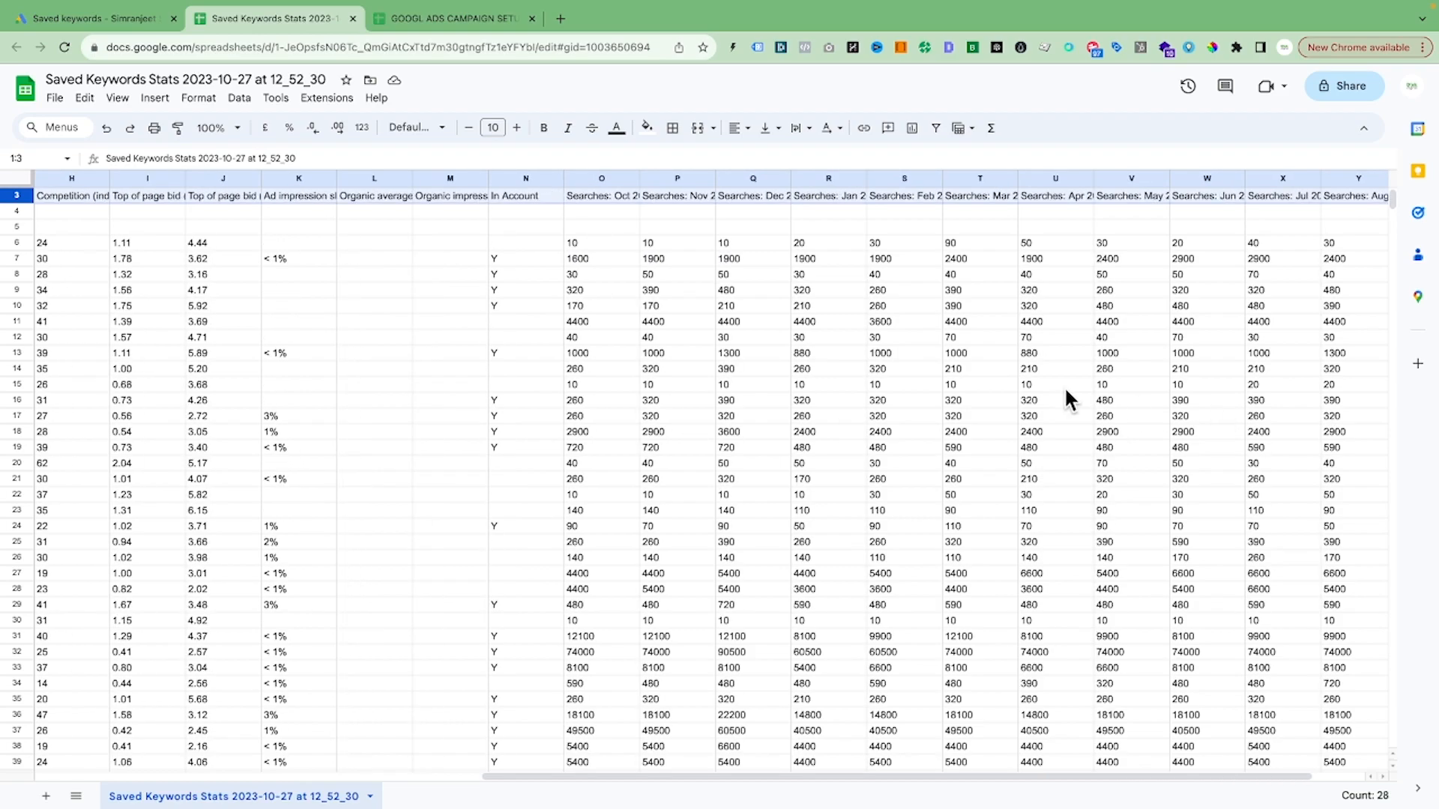
scroll(1068, 399, "left", 5)
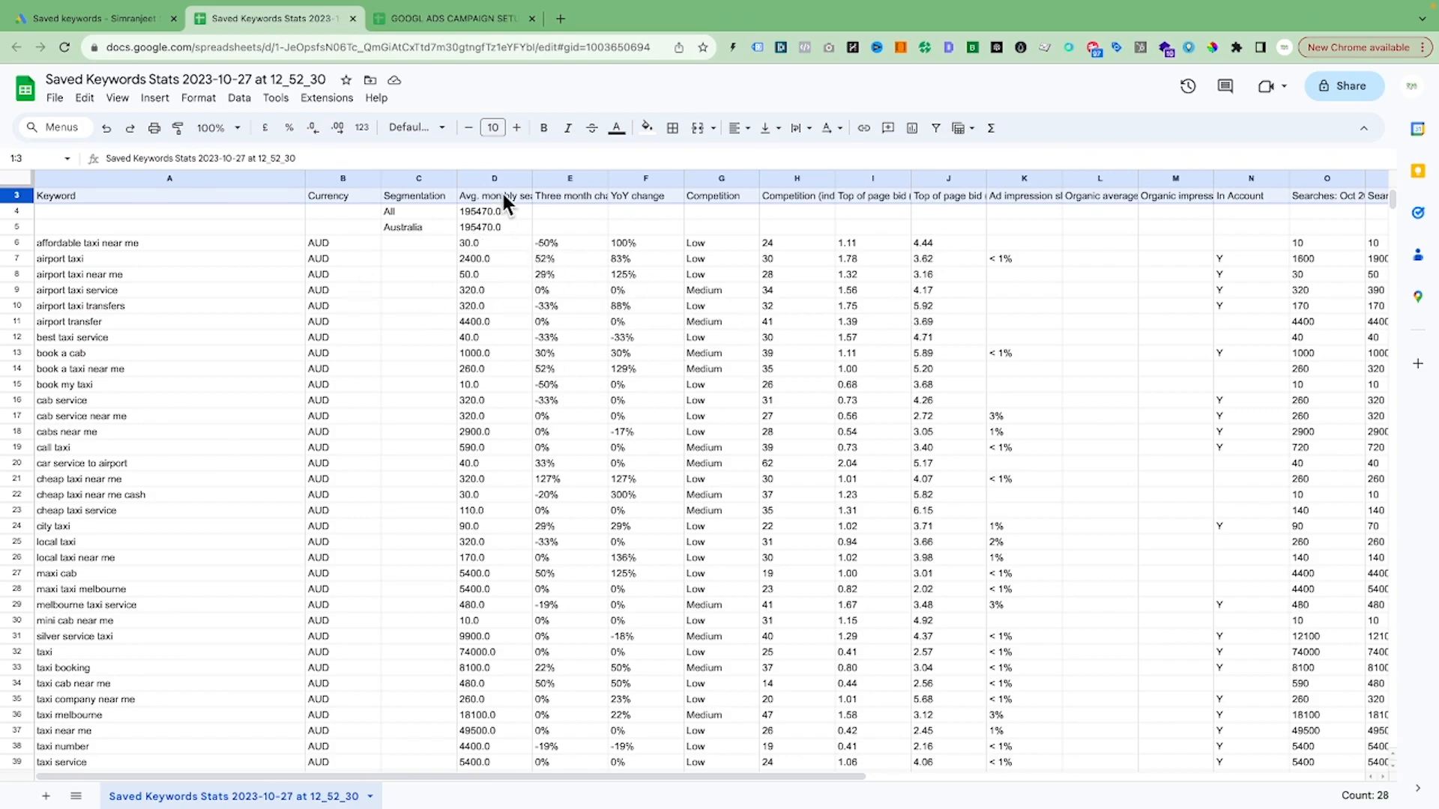
left_click(342, 182)
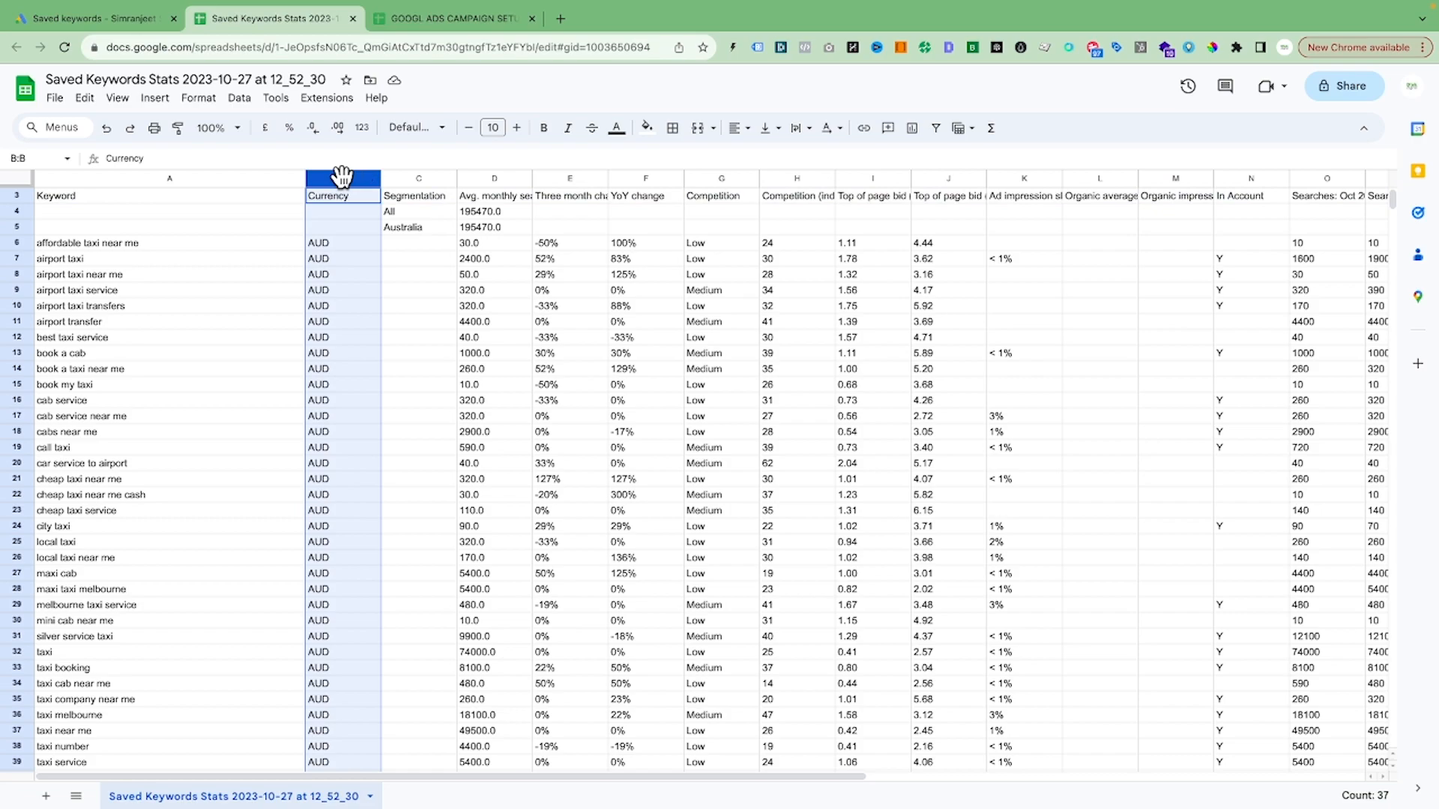
left_click(431, 180, "ctrl")
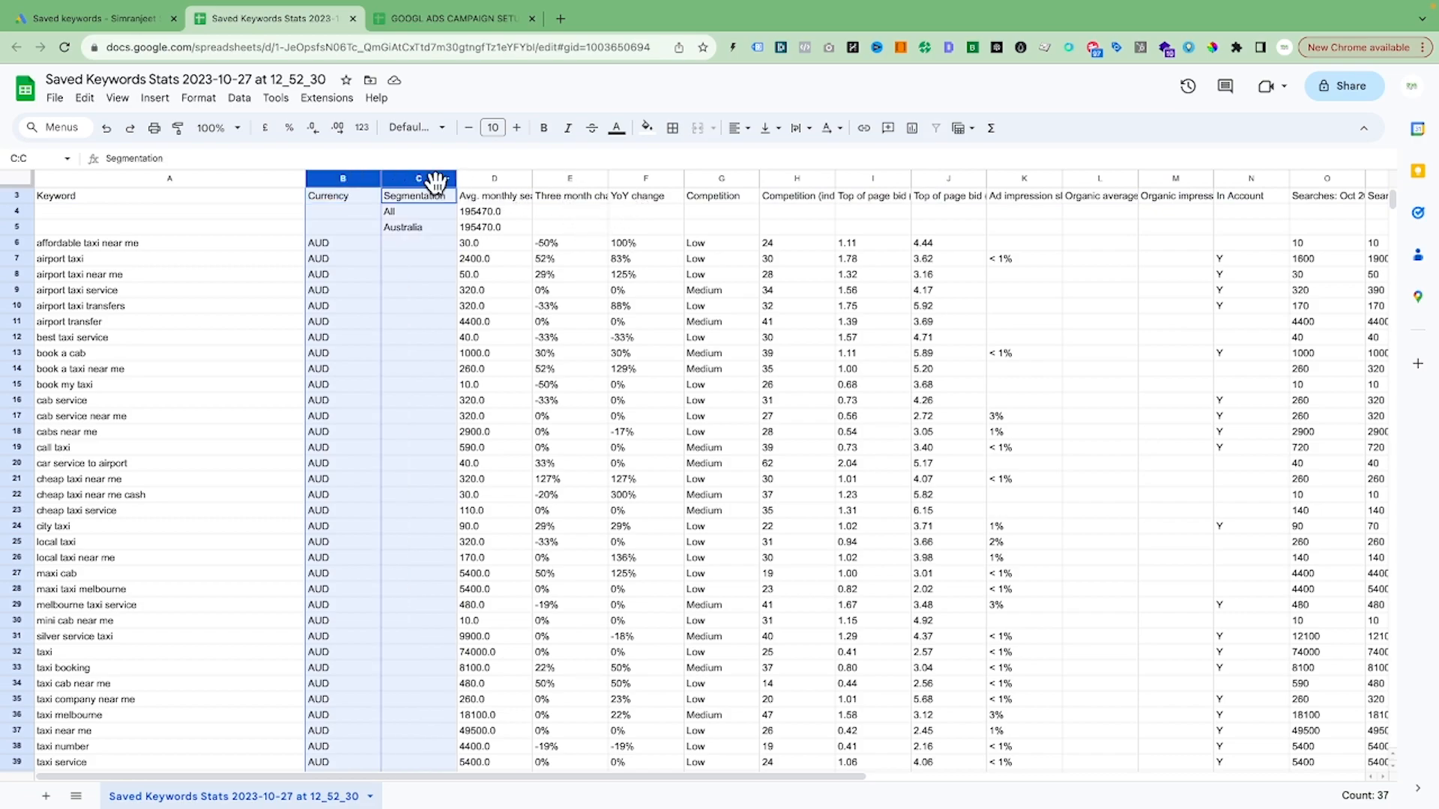
left_click(577, 174, "ctrl")
left_click(642, 175, "ctrl")
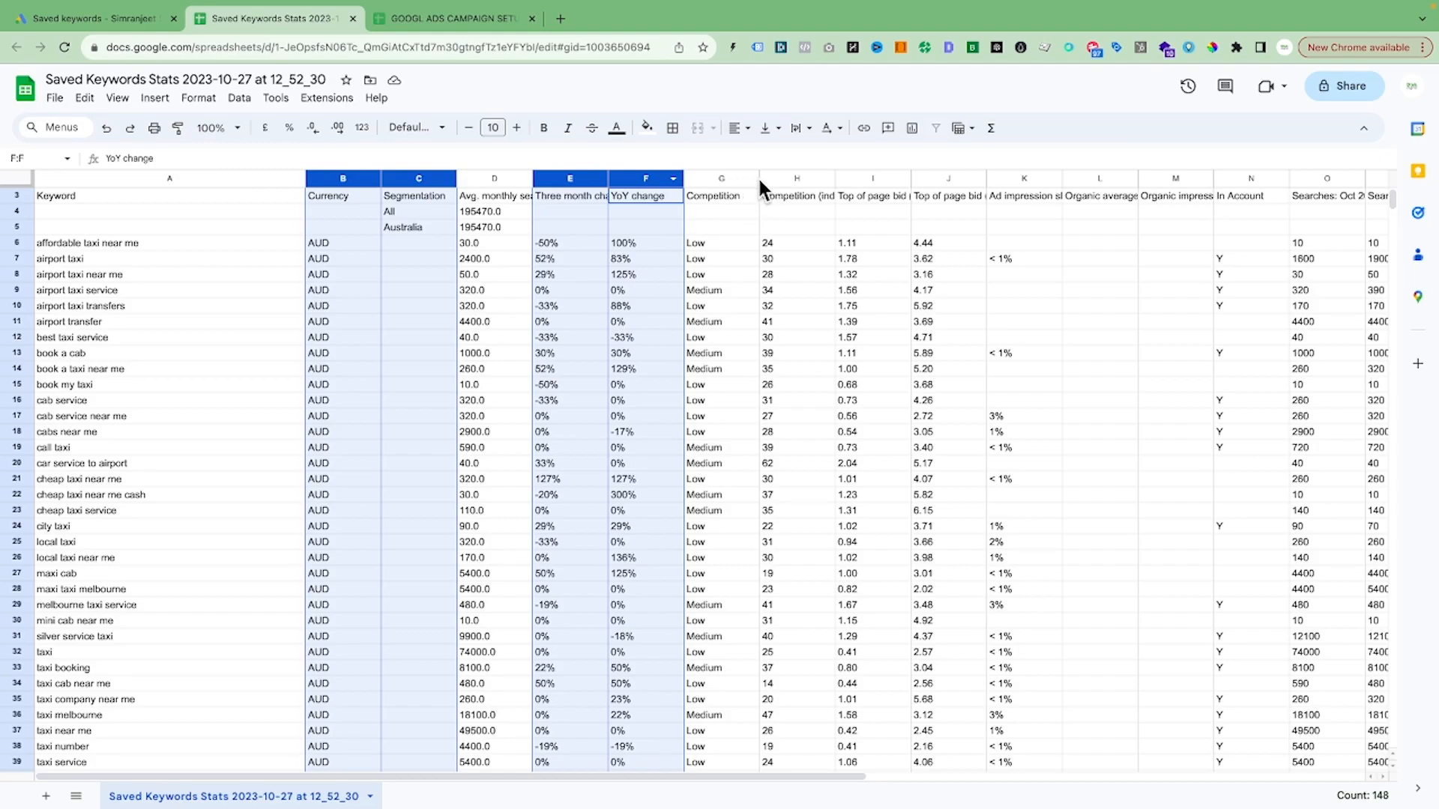
left_click(1015, 179, "ctrl")
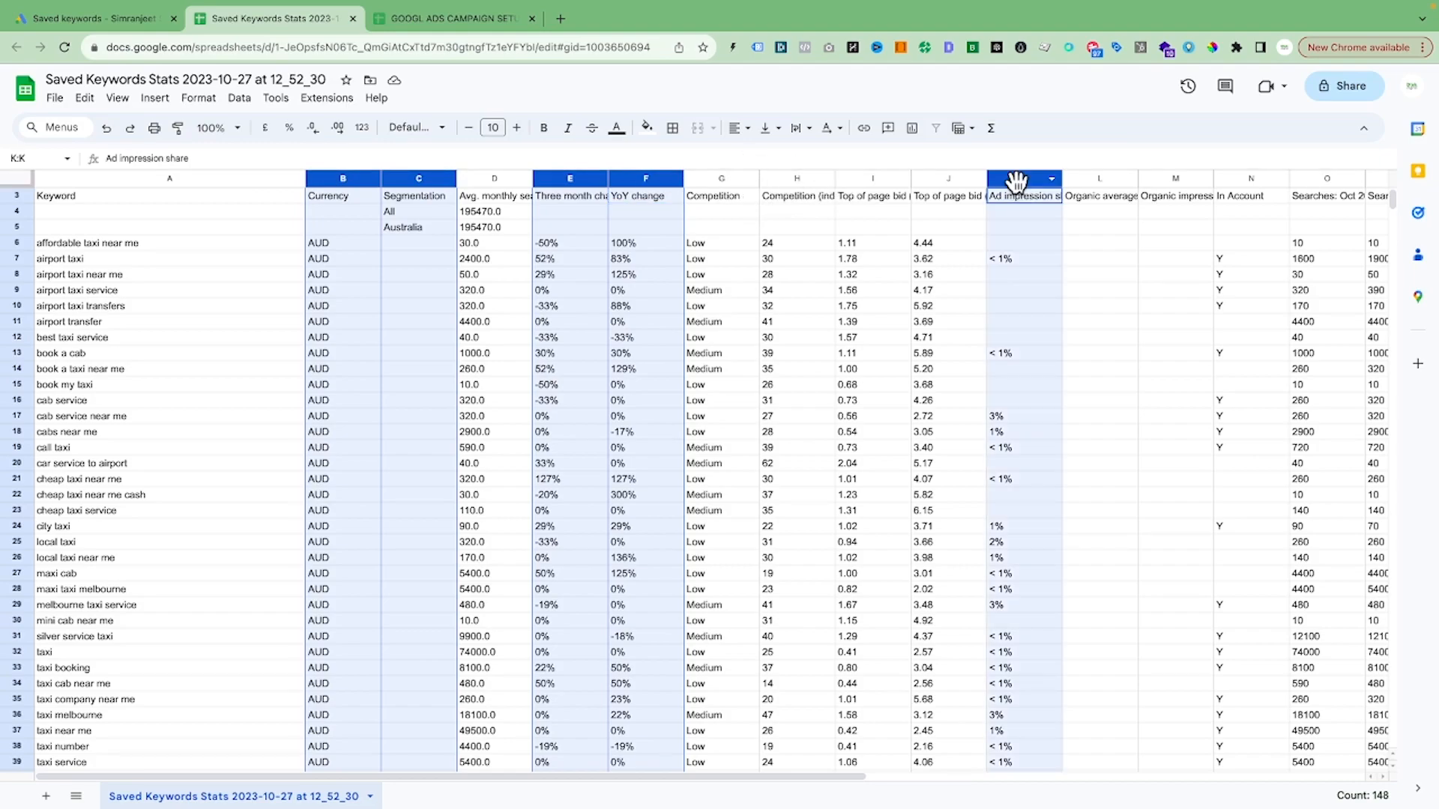
key("ctrl+shift+Right")
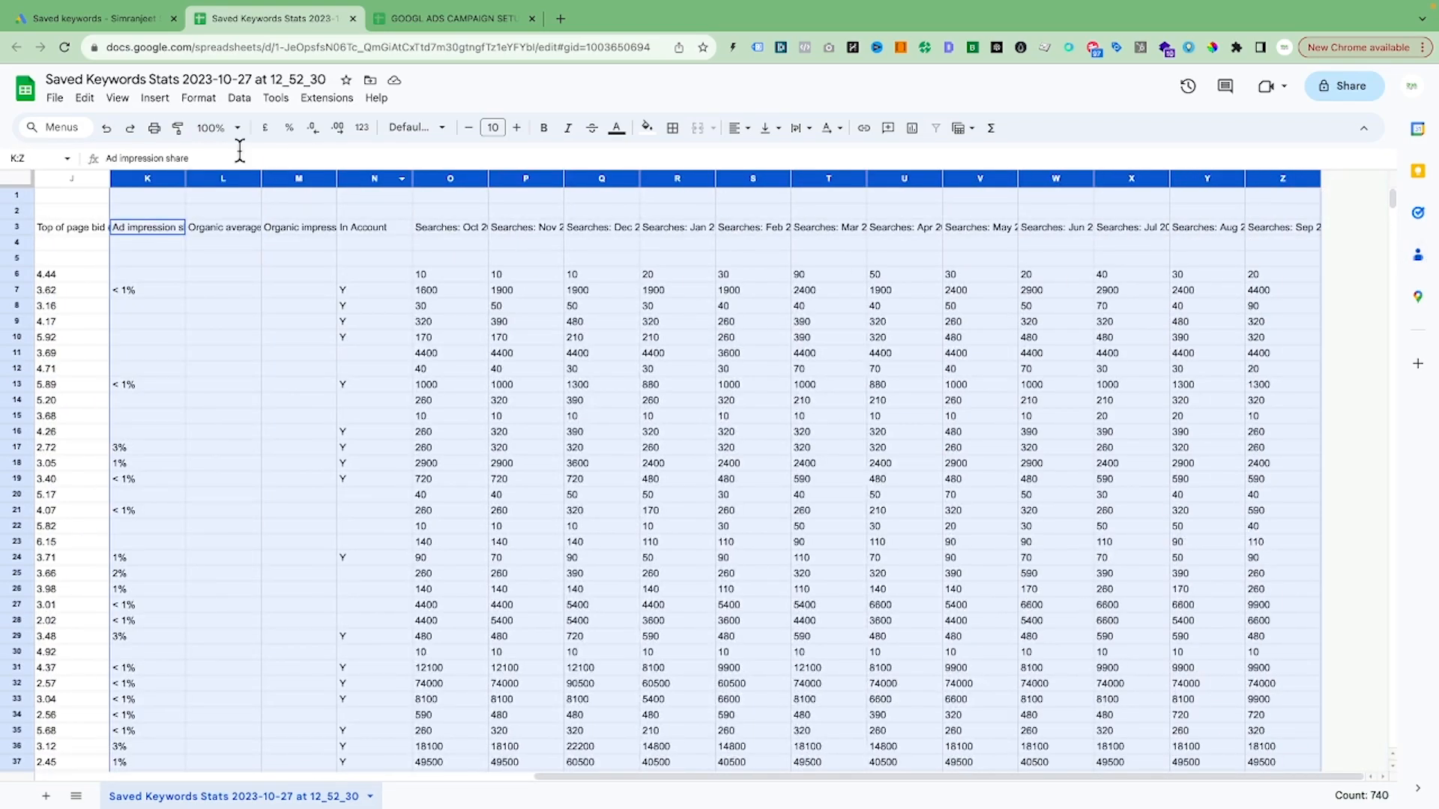
left_click(85, 98)
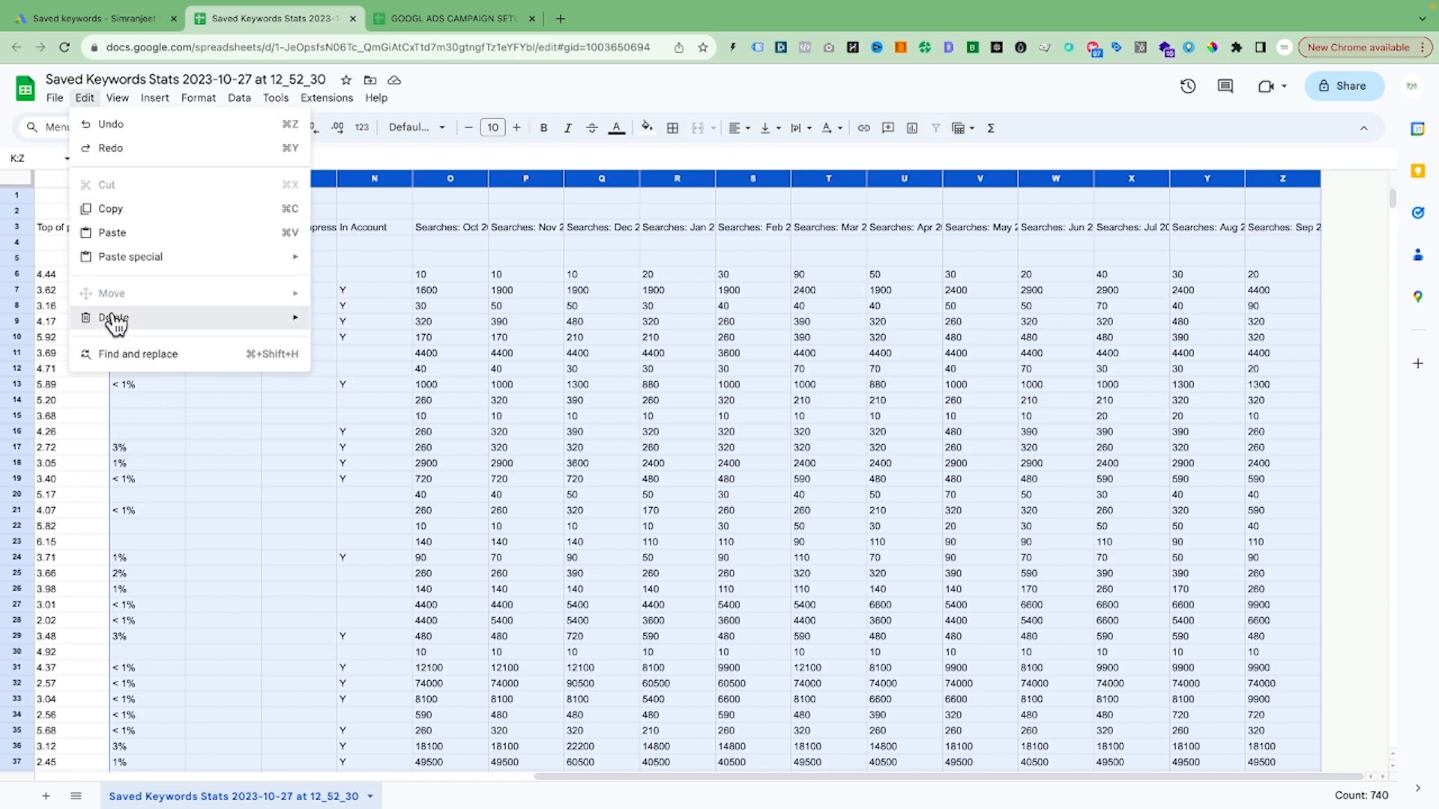
mouse_move(113, 322)
left_click(368, 343)
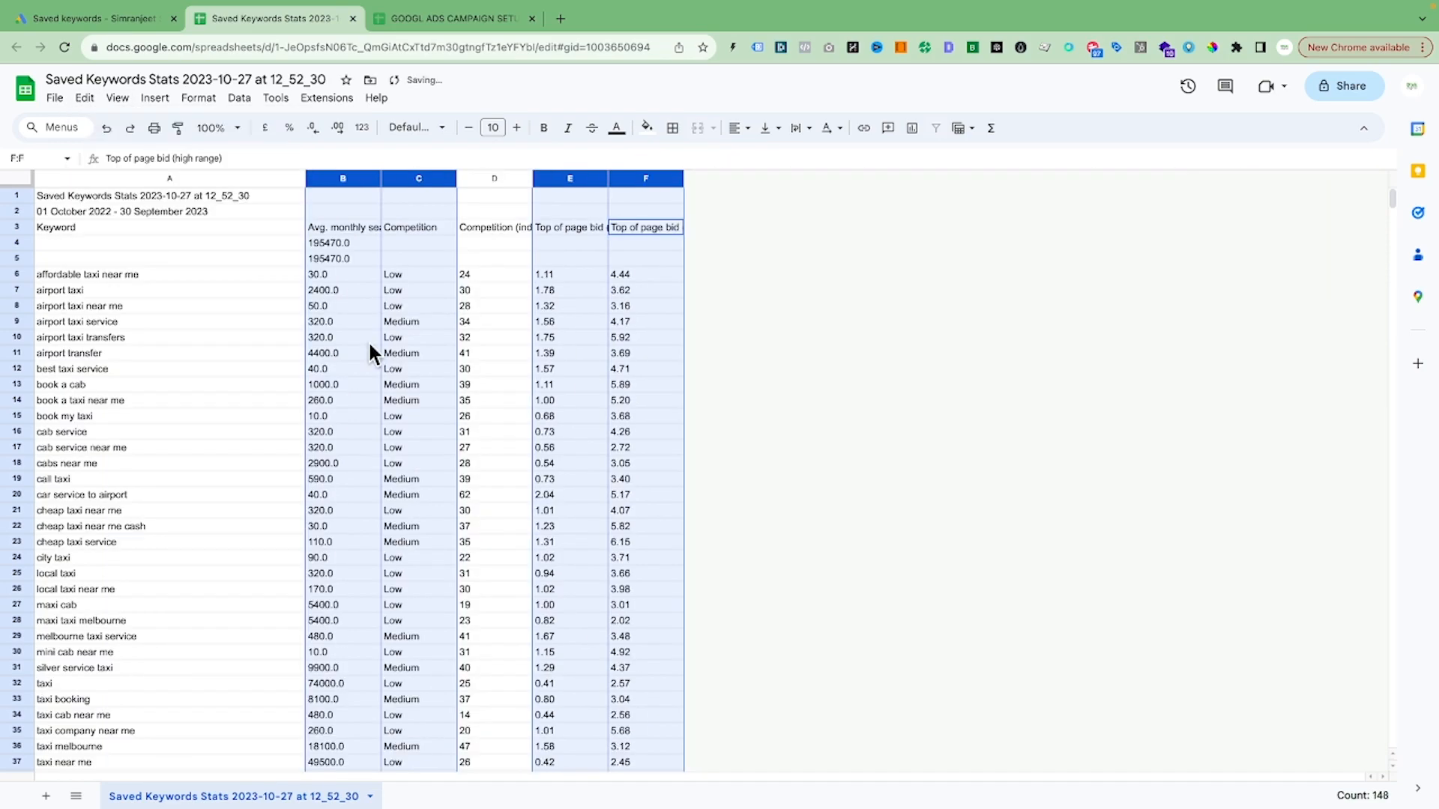
left_click(795, 453)
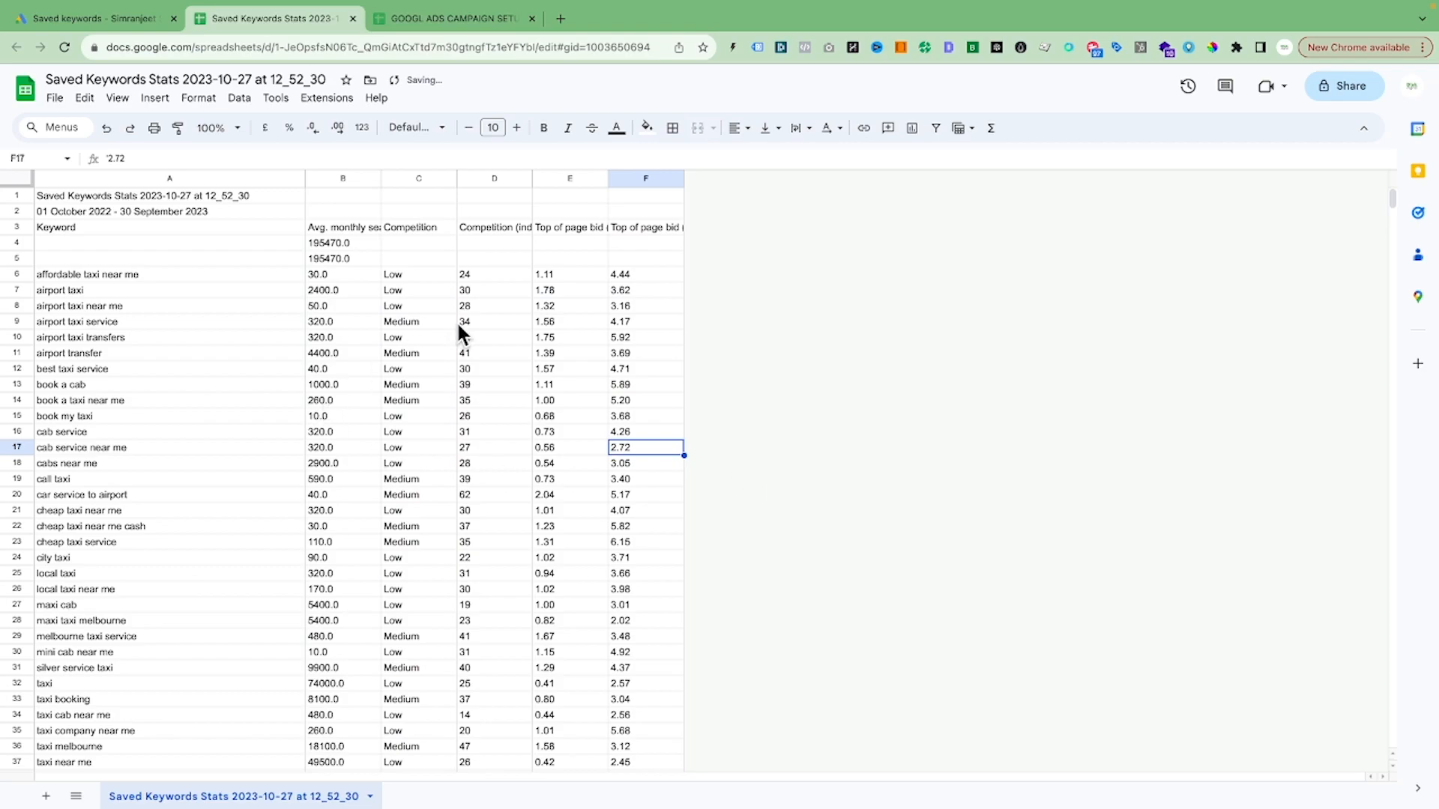
Step: Delete rows 1–2, which hold the report title and date range above the column headers
left_click_drag(17, 196, 15, 213)
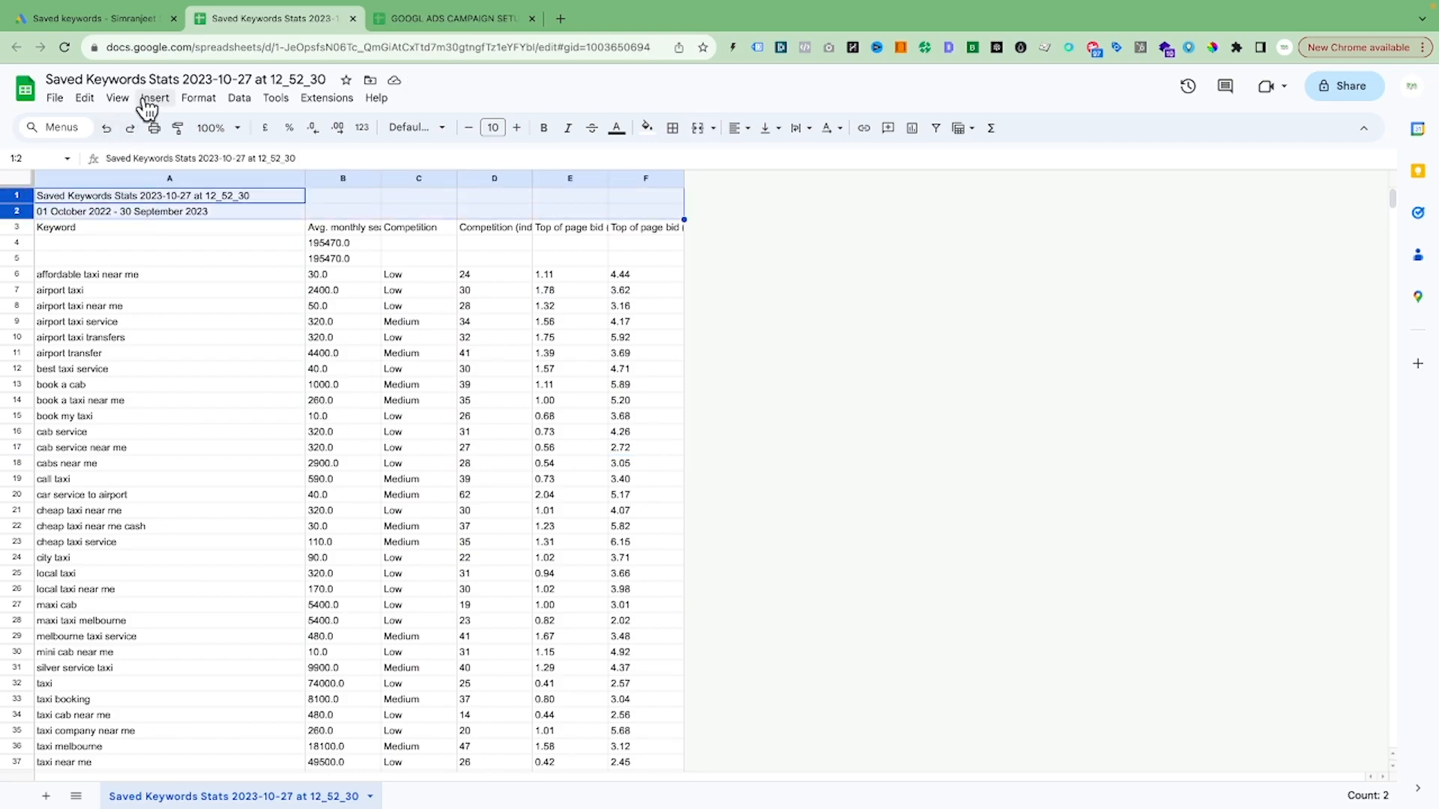
left_click(85, 98)
mouse_move(125, 327)
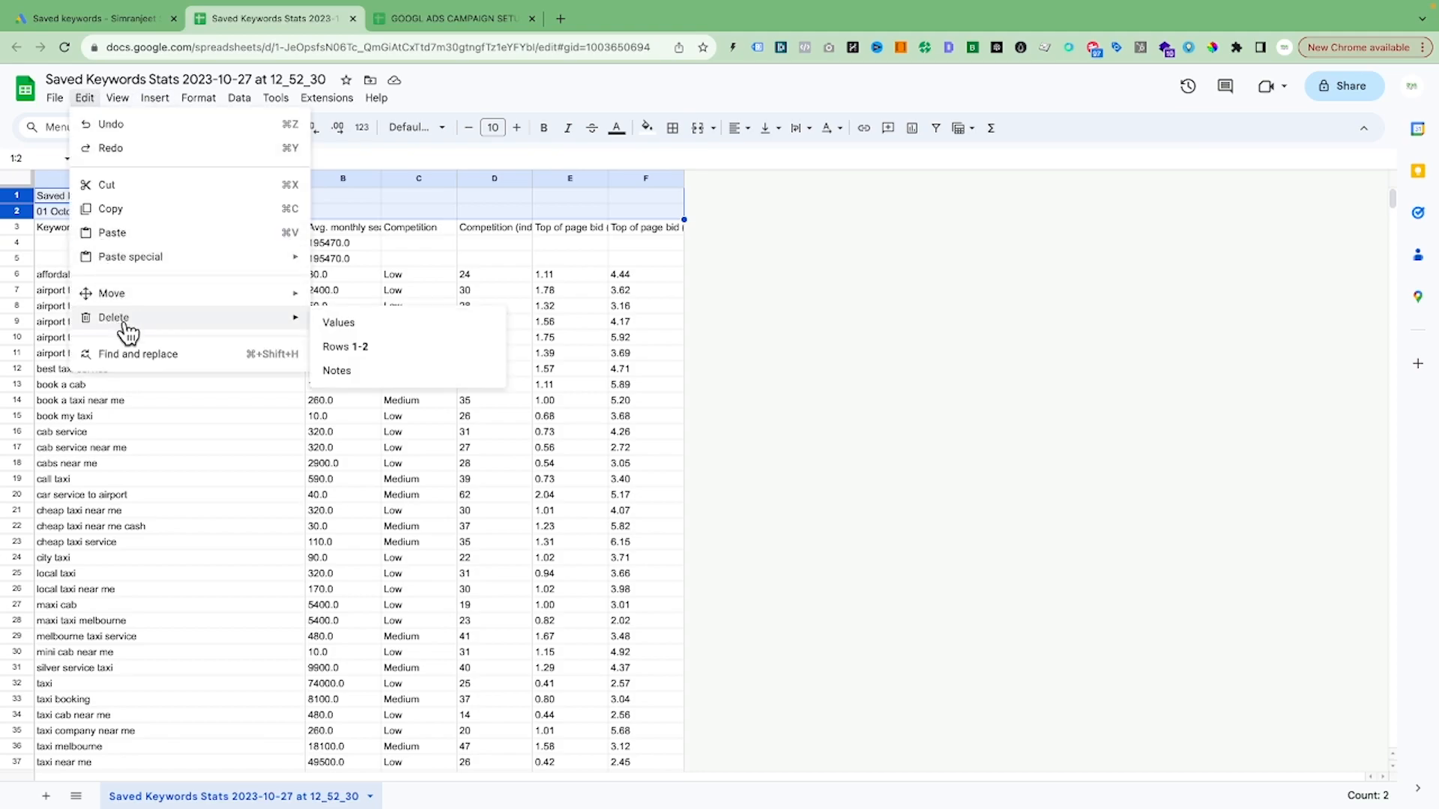
left_click(364, 347)
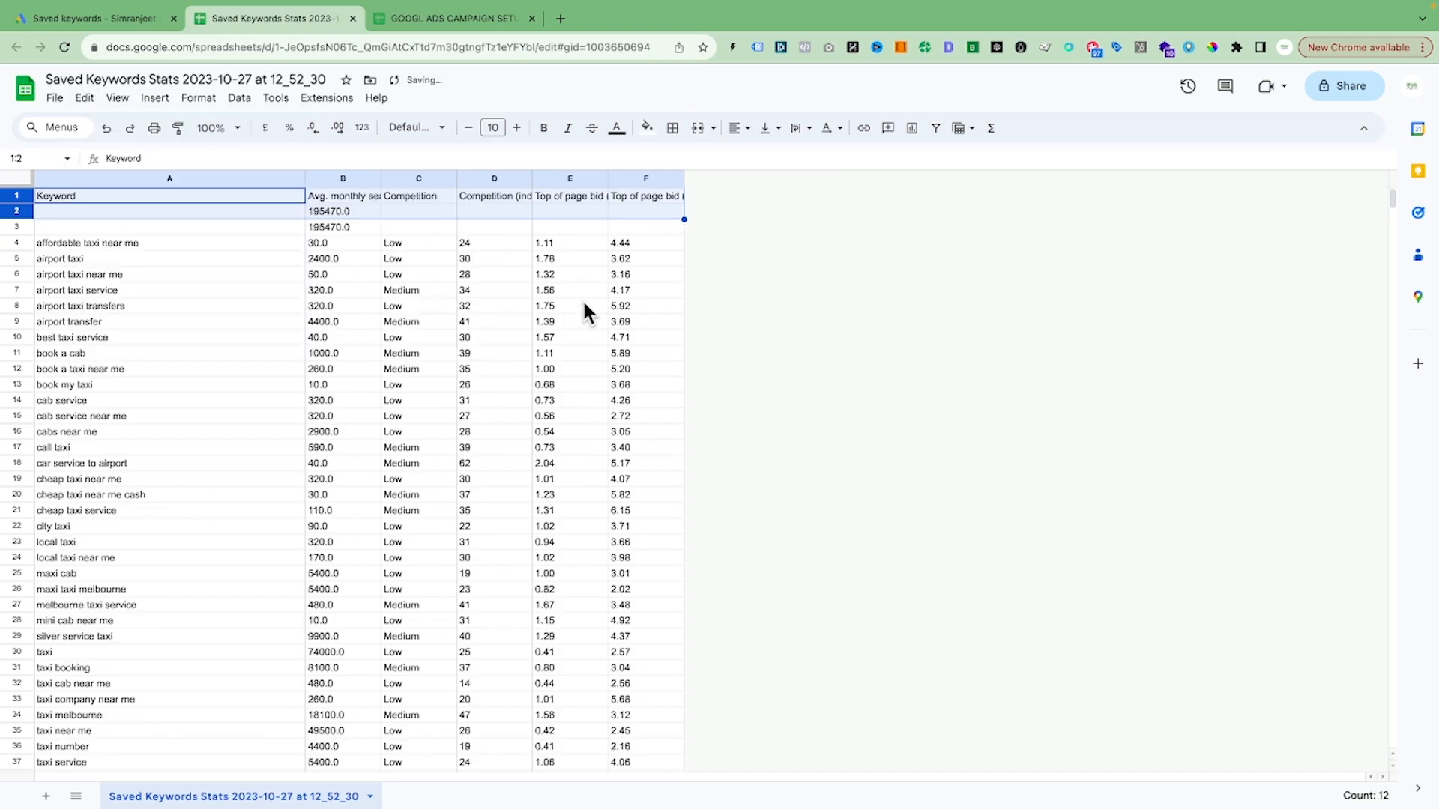
Step: Delete the two total rows without a keyword, rows 2–3, directly below the column headers
left_click_drag(75, 243, 75, 511)
left_click(77, 213)
left_click_drag(56, 213, 56, 224)
left_click(18, 212)
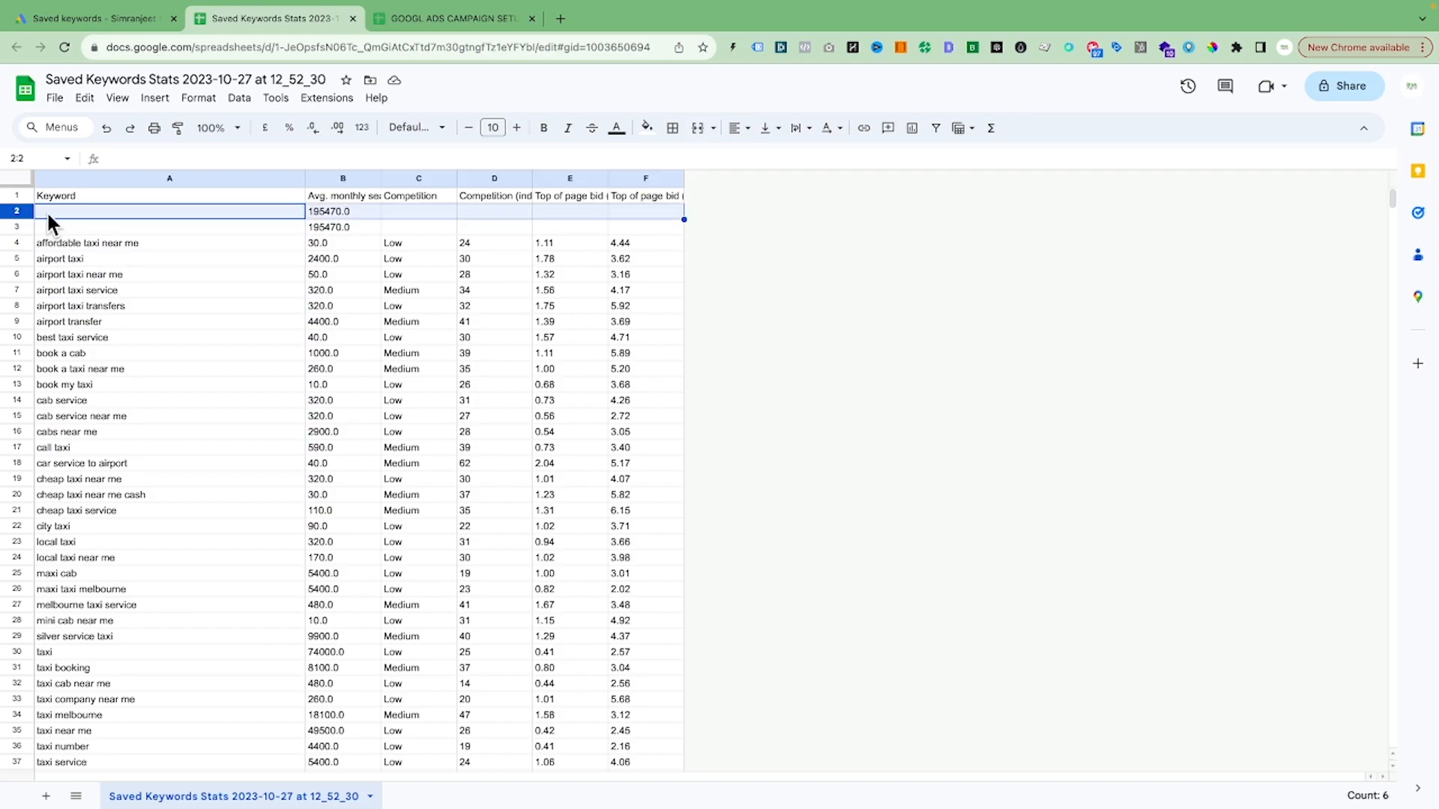
left_click(21, 225, "shift")
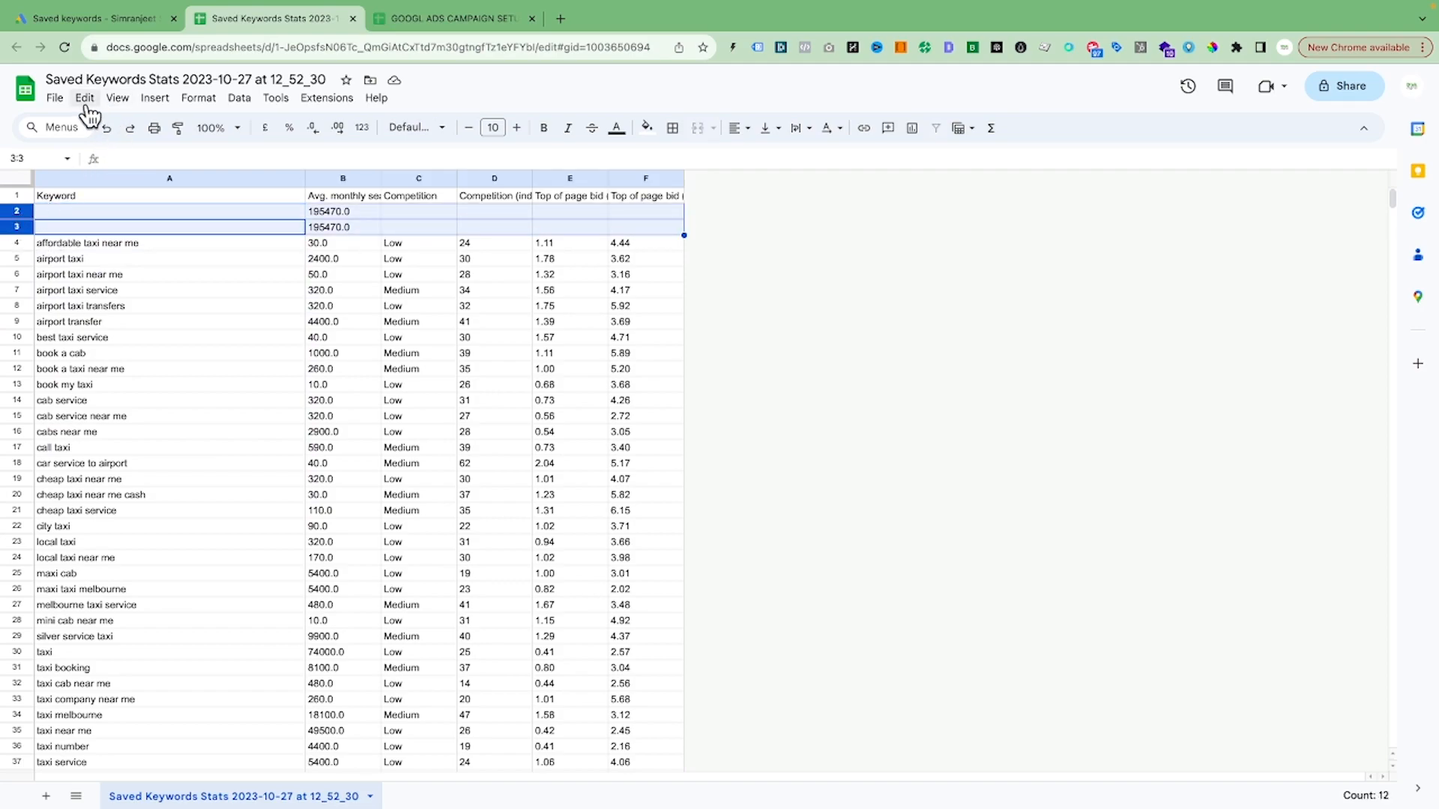
left_click(117, 98)
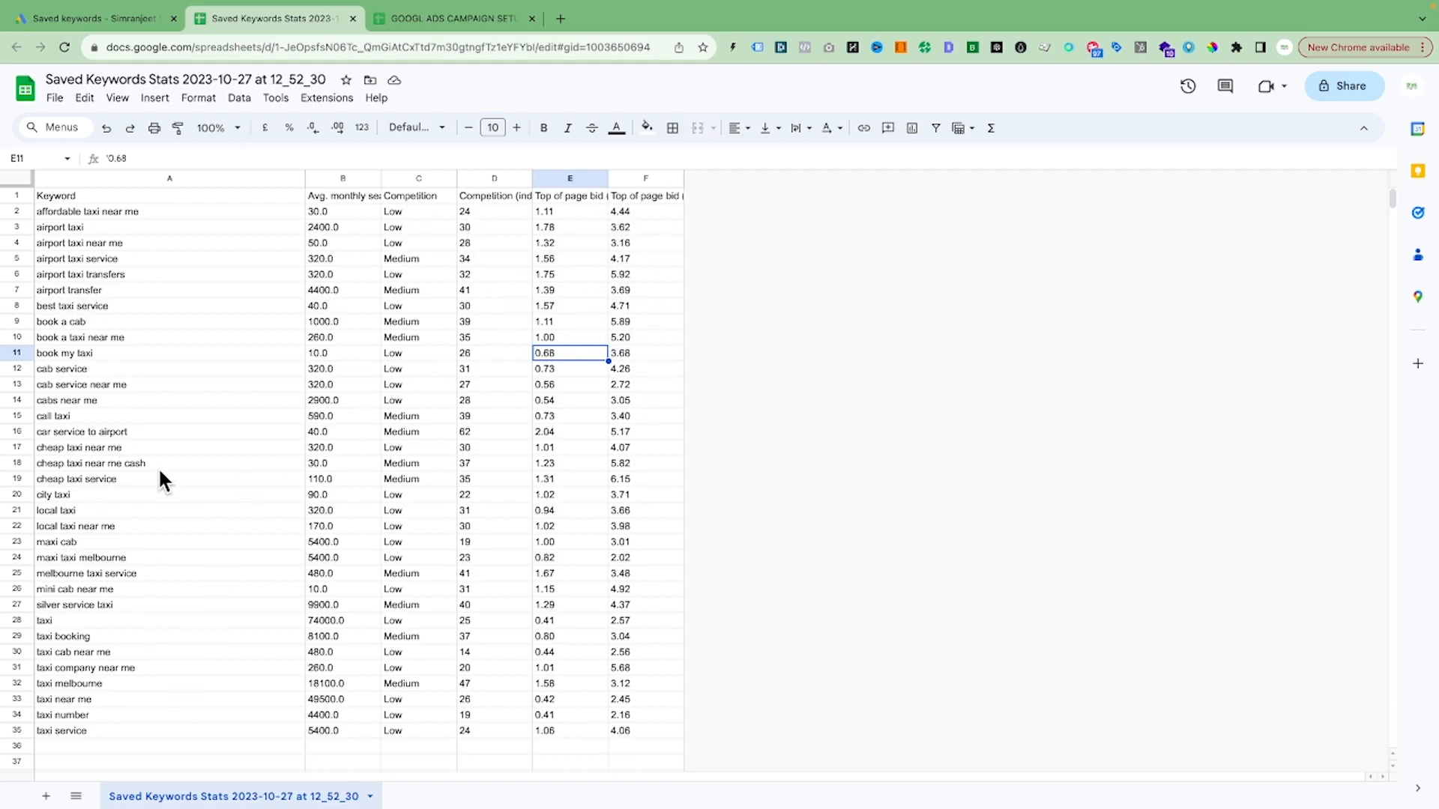
Step: Examine the keyword list for themes, comparing the airport keywords in rows 4–7 with the taxi keywords in rows 29–35
left_click(67, 246)
left_click(75, 259)
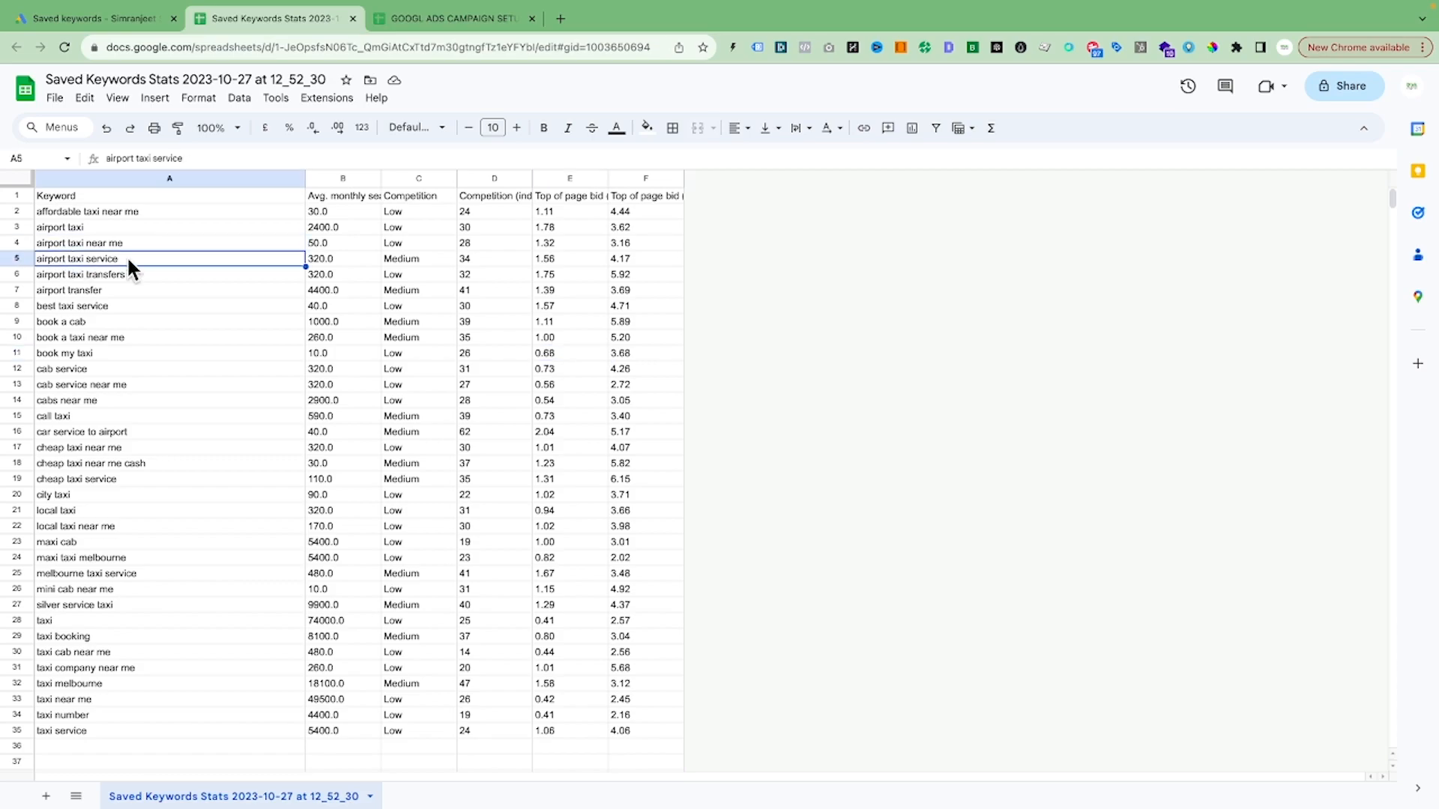
left_click(79, 276)
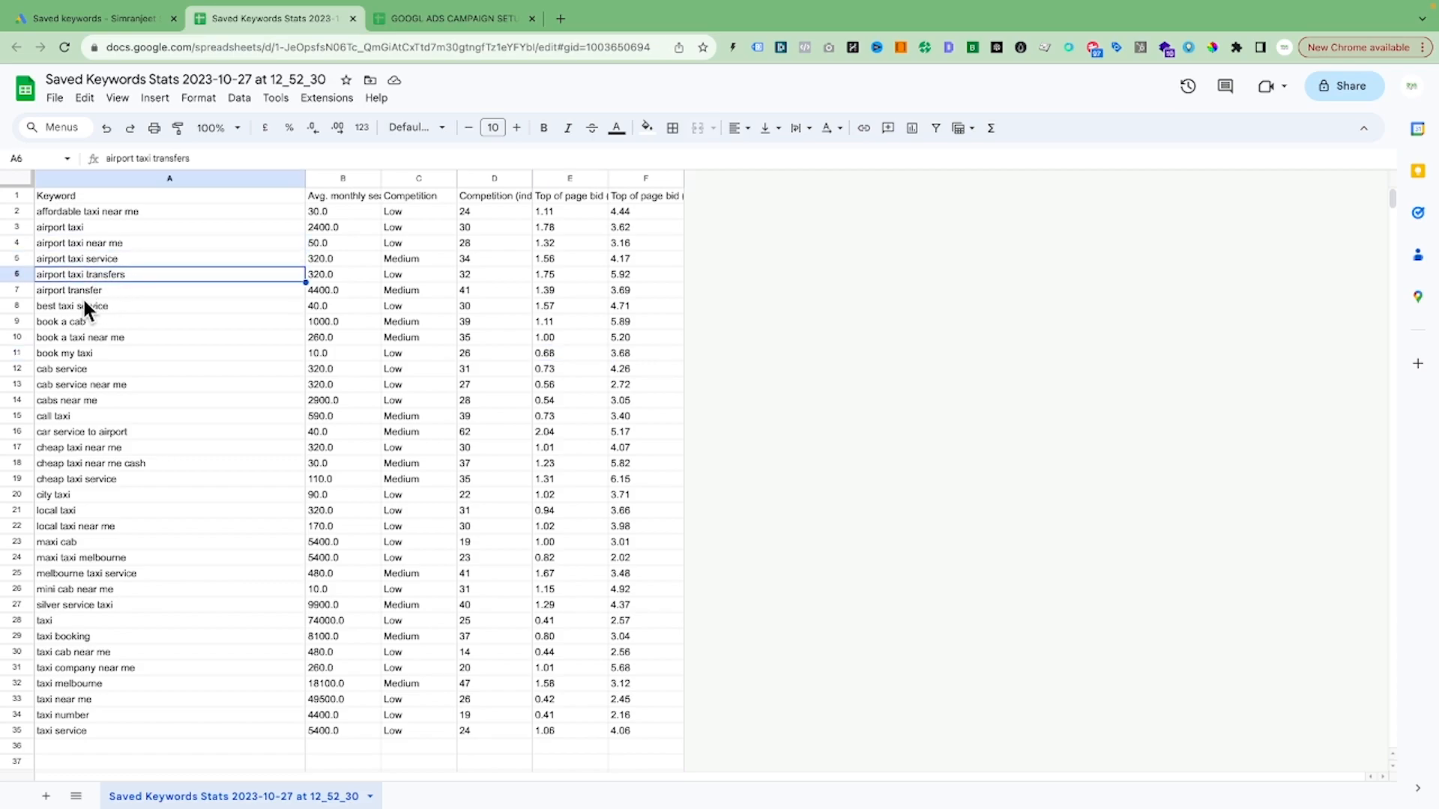
left_click(87, 292)
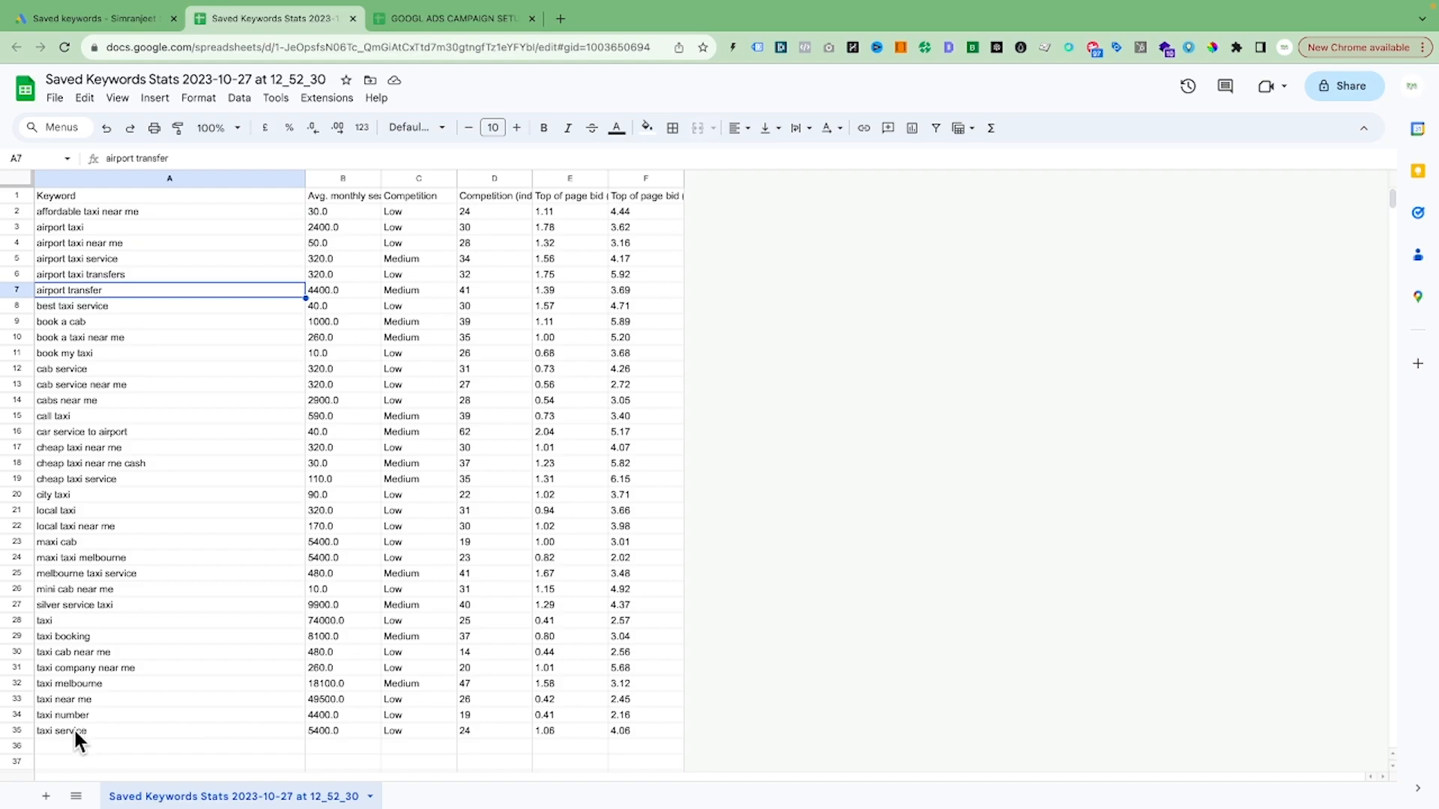
left_click_drag(63, 634, 72, 731)
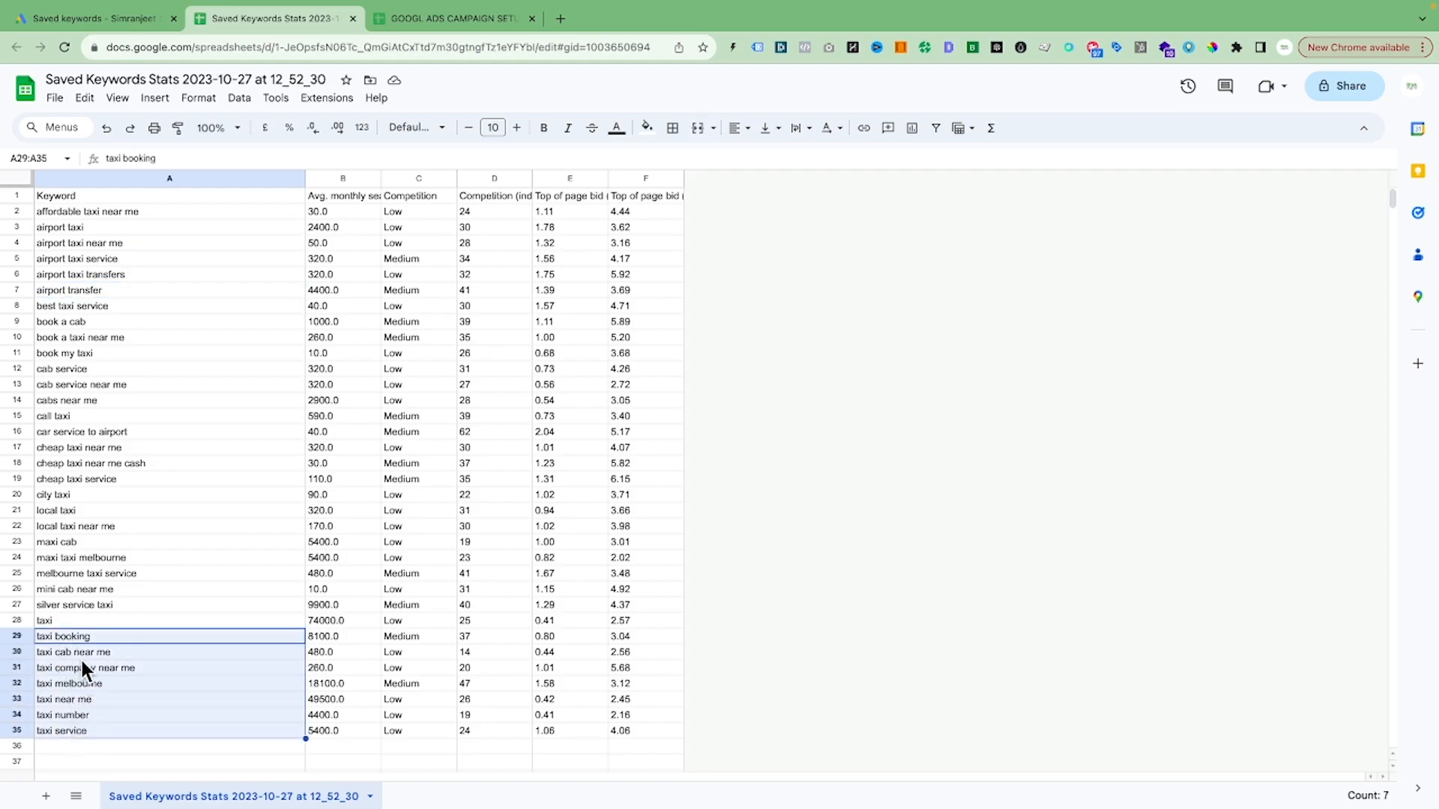
Step: Switch to the GOOGL ADS CAMPAIGN SETUP spreadsheet and examine how Campaign 1 is structured into ad groups and ad copies
left_click(443, 21)
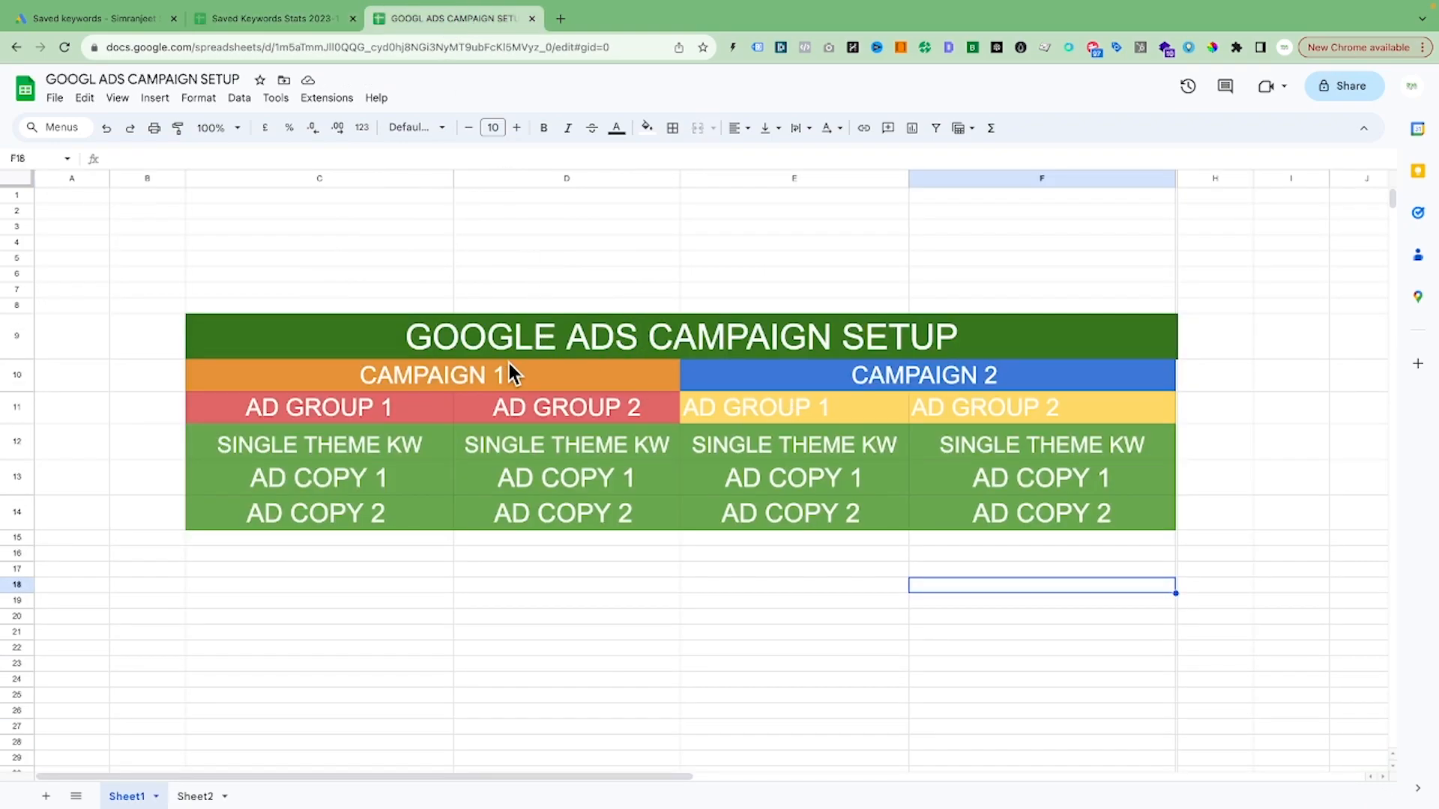
left_click(407, 380)
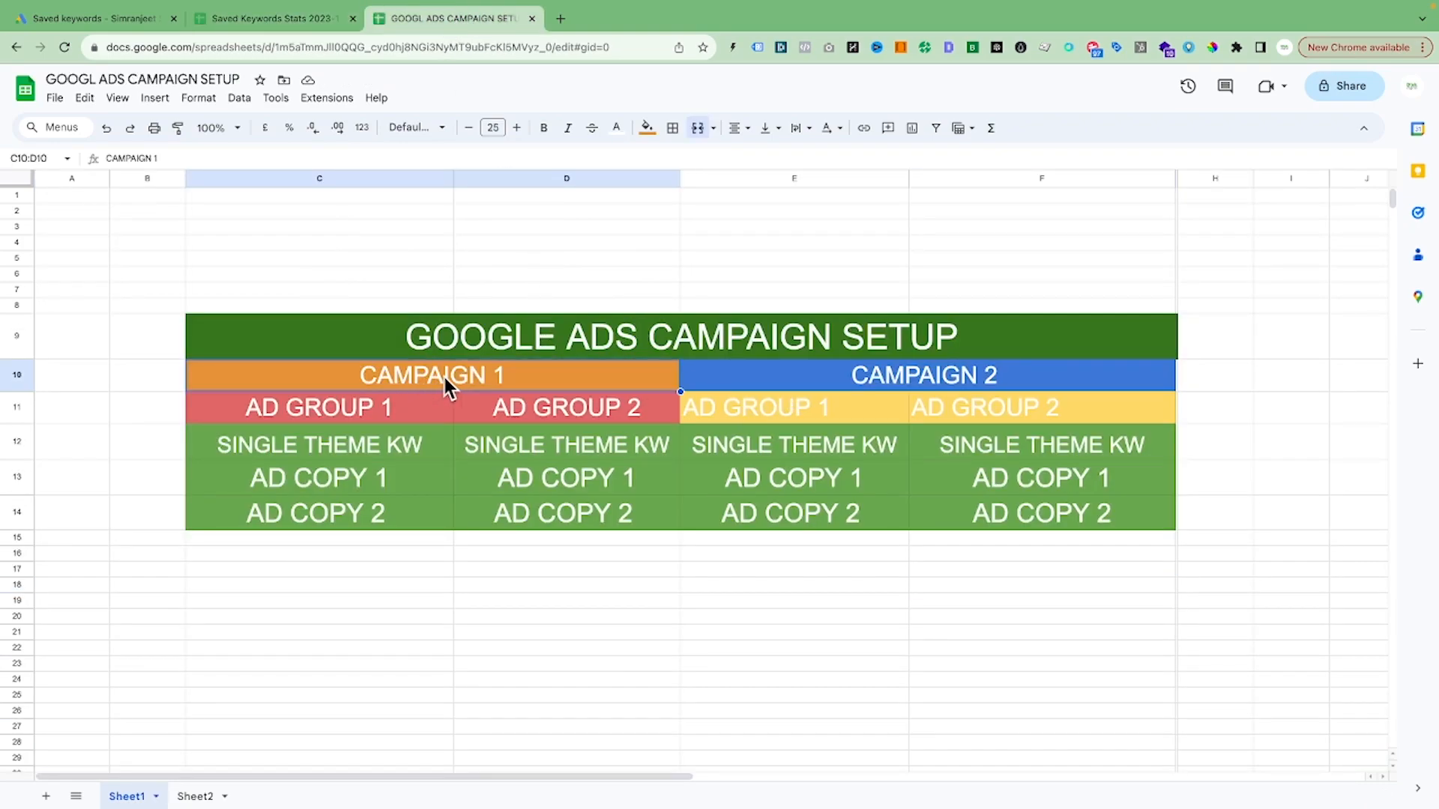
left_click(344, 413)
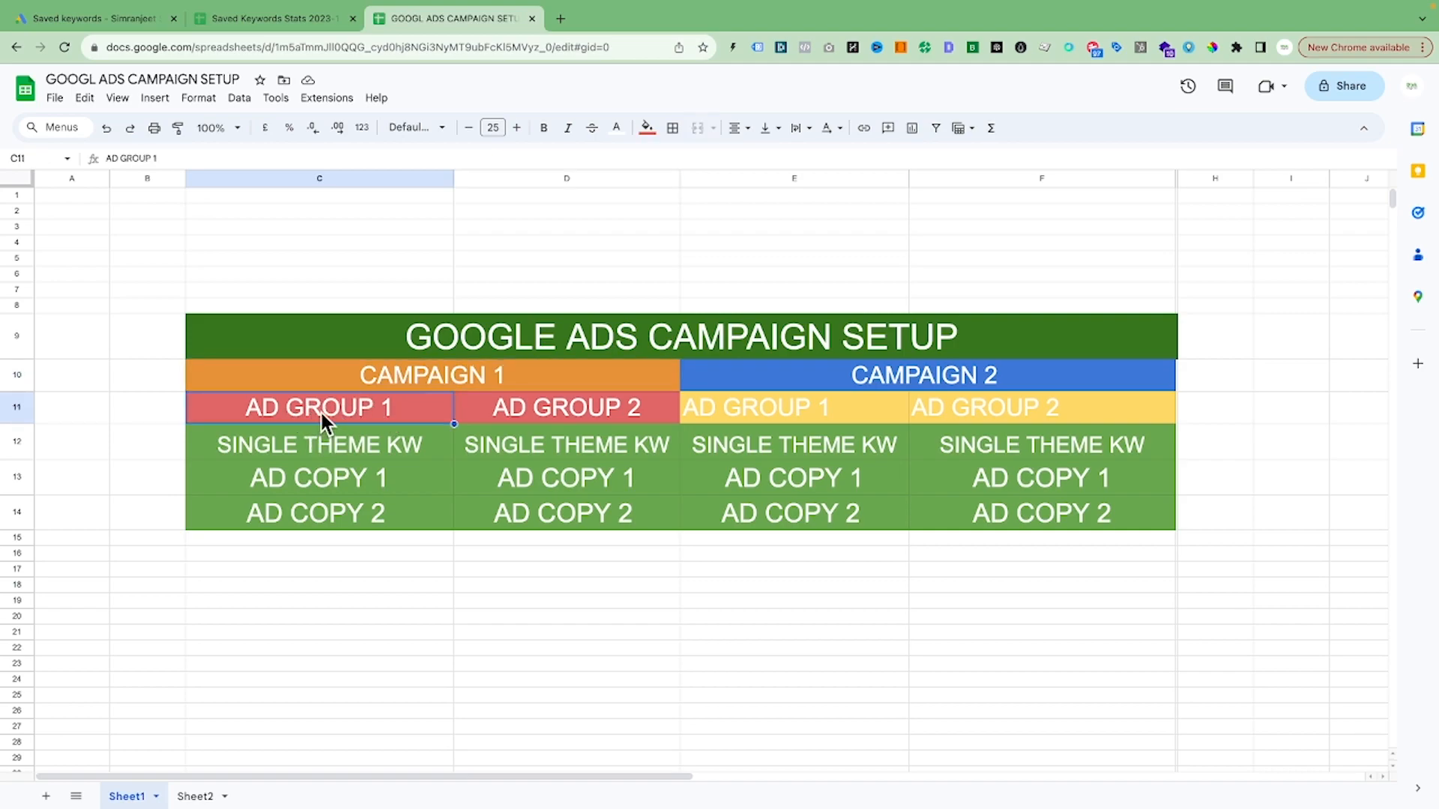
left_click(564, 410)
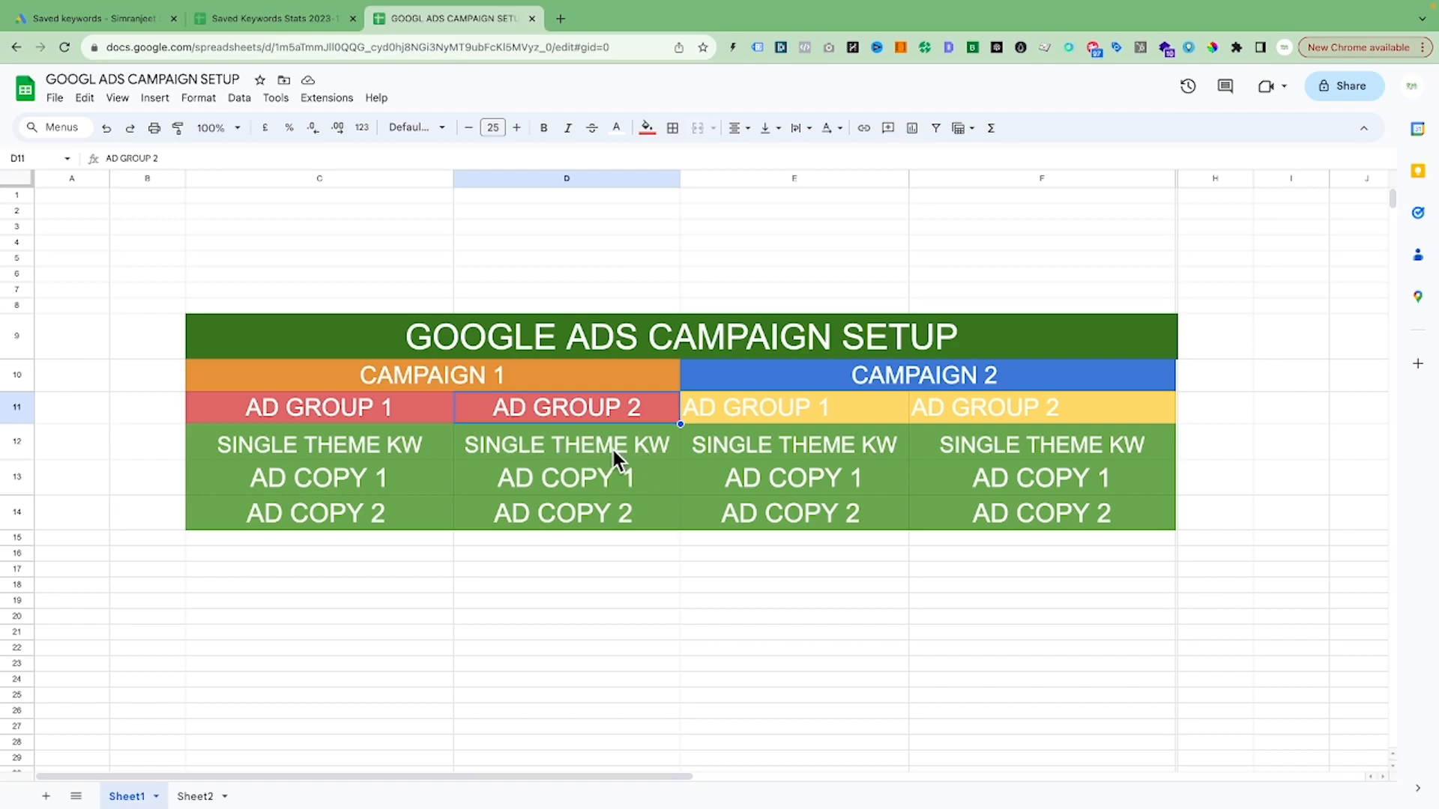
left_click(326, 480)
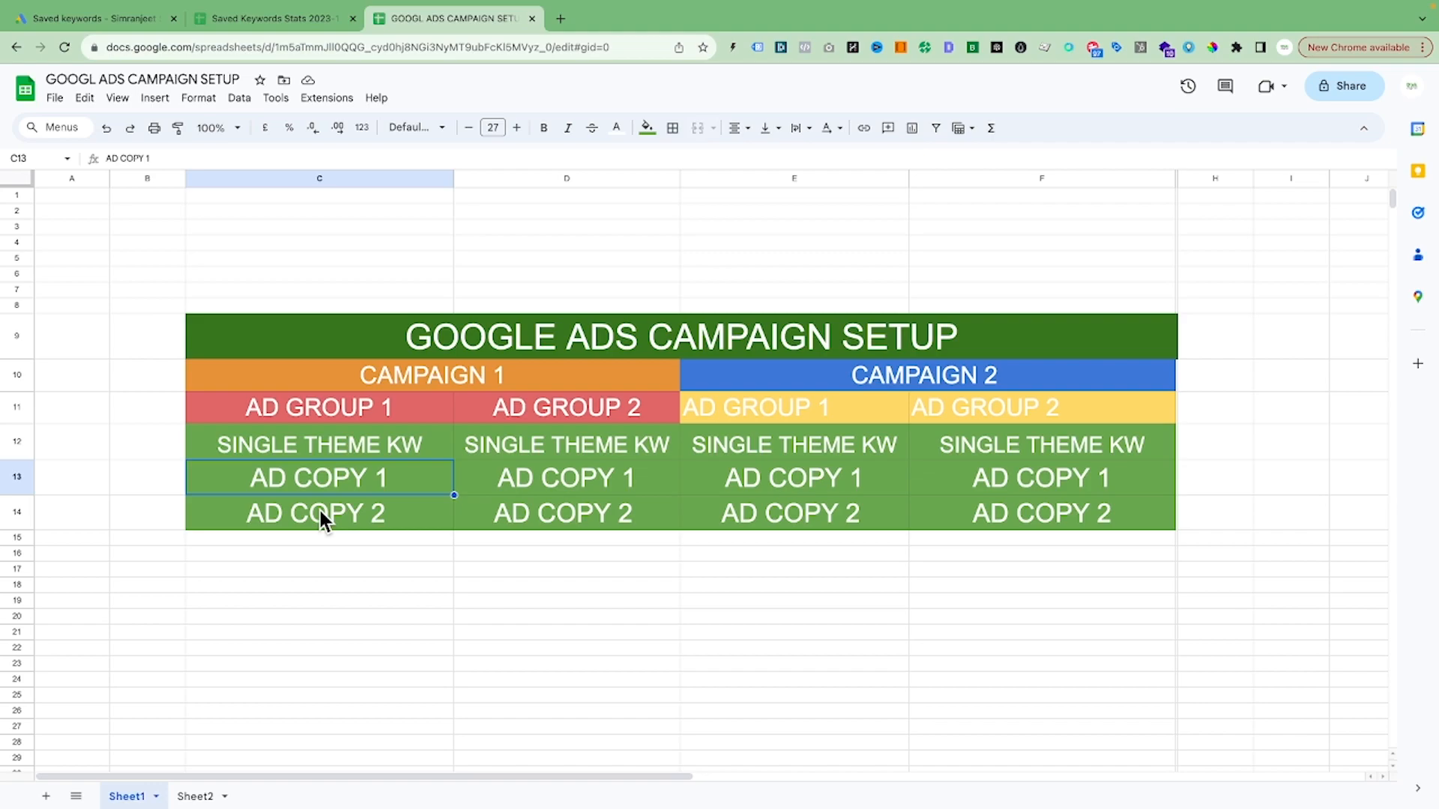
left_click(305, 539)
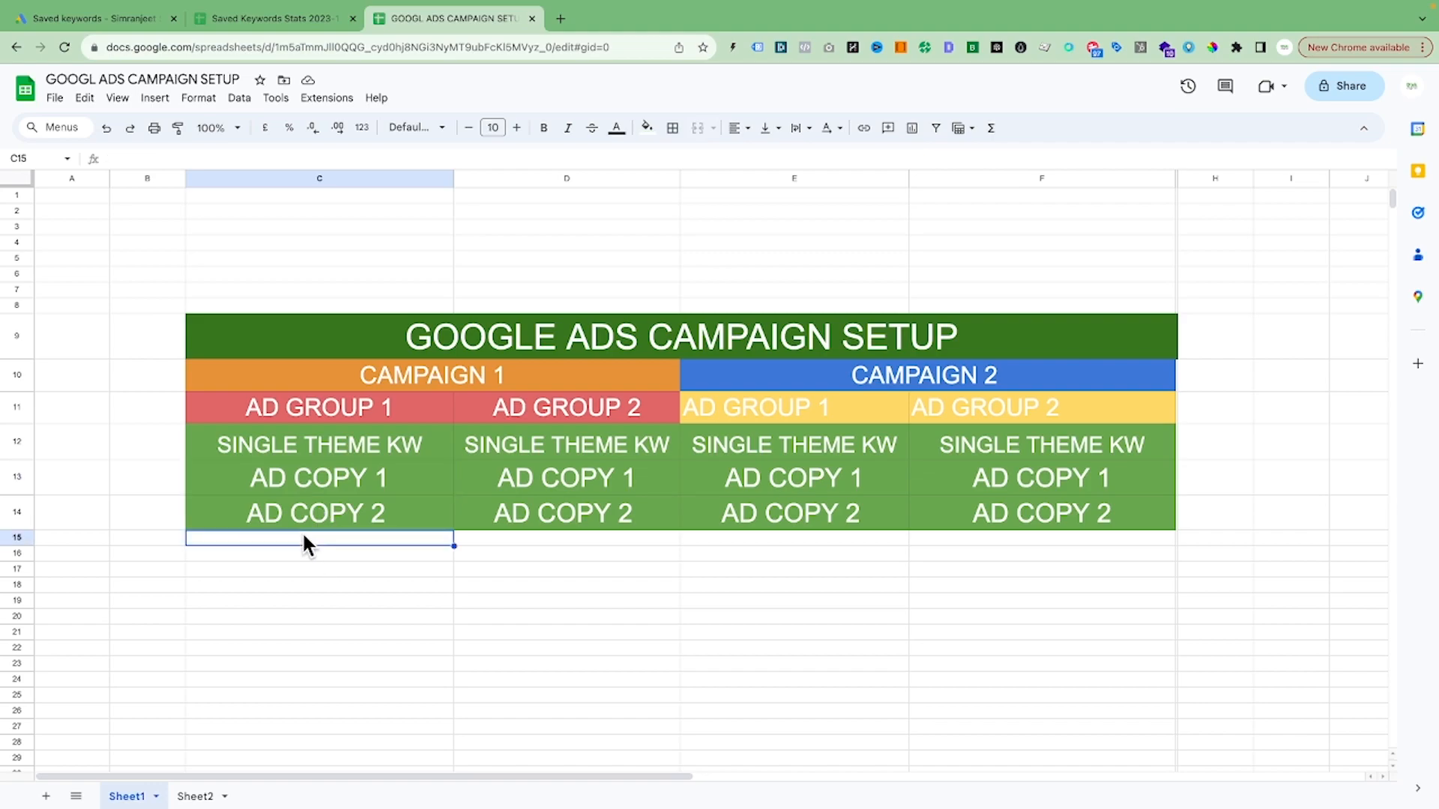